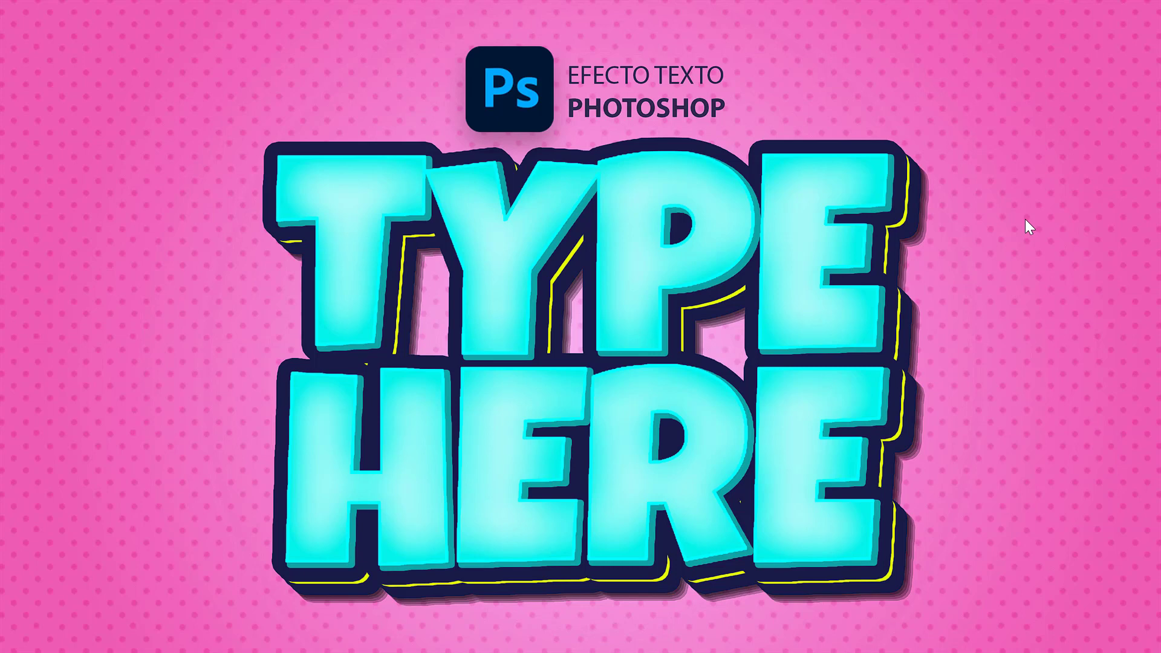
- Exit full-screen view of the TYPE HERE sample image in the Photos app
{"action": "key", "text": "Escape"}
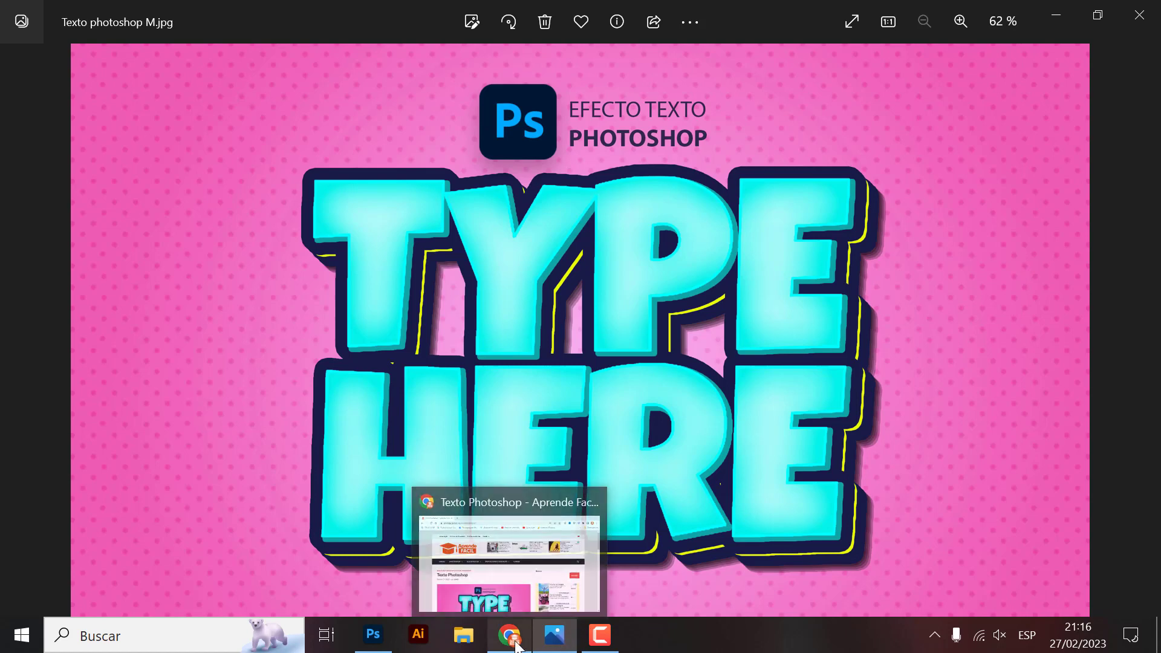
{"action": "mouse_move", "coordinate": [509, 635]}
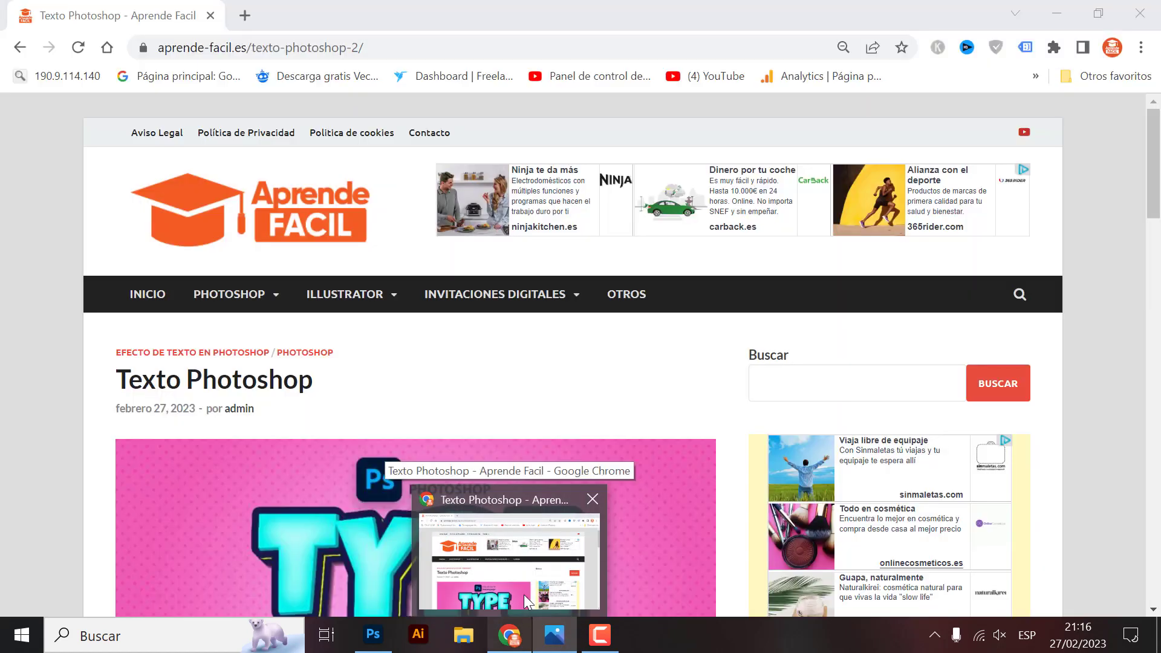
- Bring up the Aprende Facil article in Chrome and scroll to the DESCARGAR TEXTO PHOTOSHOP link
{"action": "left_click", "coordinate": [524, 594]}
{"action": "scroll", "coordinate": [665, 514], "scroll_direction": "down", "scroll_amount": 1}
{"action": "scroll", "coordinate": [846, 423], "scroll_direction": "up", "scroll_amount": 1}
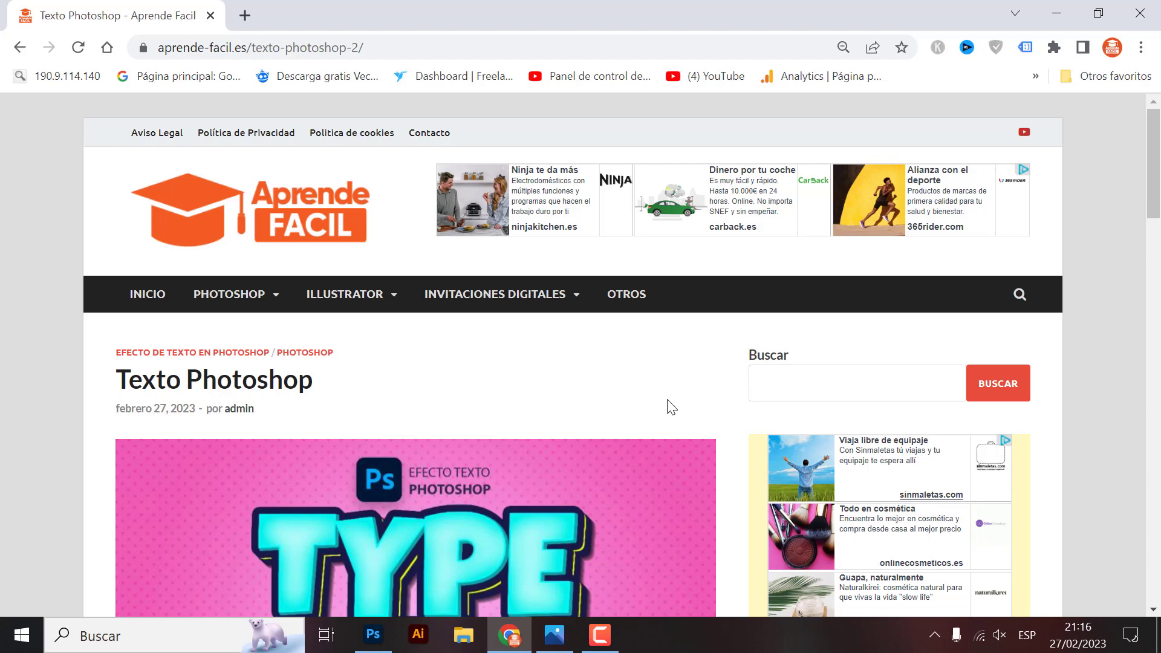
{"action": "scroll", "coordinate": [673, 414], "scroll_direction": "down", "scroll_amount": 4}
{"action": "scroll", "coordinate": [673, 414], "scroll_direction": "up", "scroll_amount": 4}
{"action": "scroll", "coordinate": [672, 404], "scroll_direction": "down", "scroll_amount": 3}
{"action": "scroll", "coordinate": [669, 402], "scroll_direction": "down", "scroll_amount": 3}
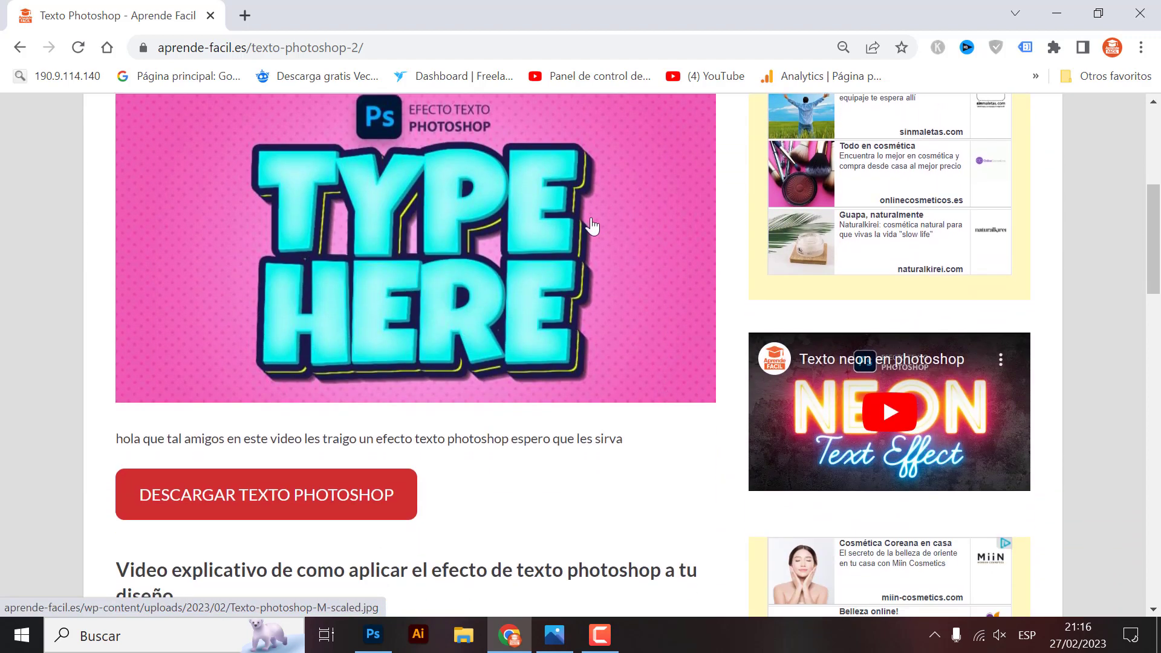
{"action": "scroll", "coordinate": [642, 330], "scroll_direction": "down", "scroll_amount": 2}
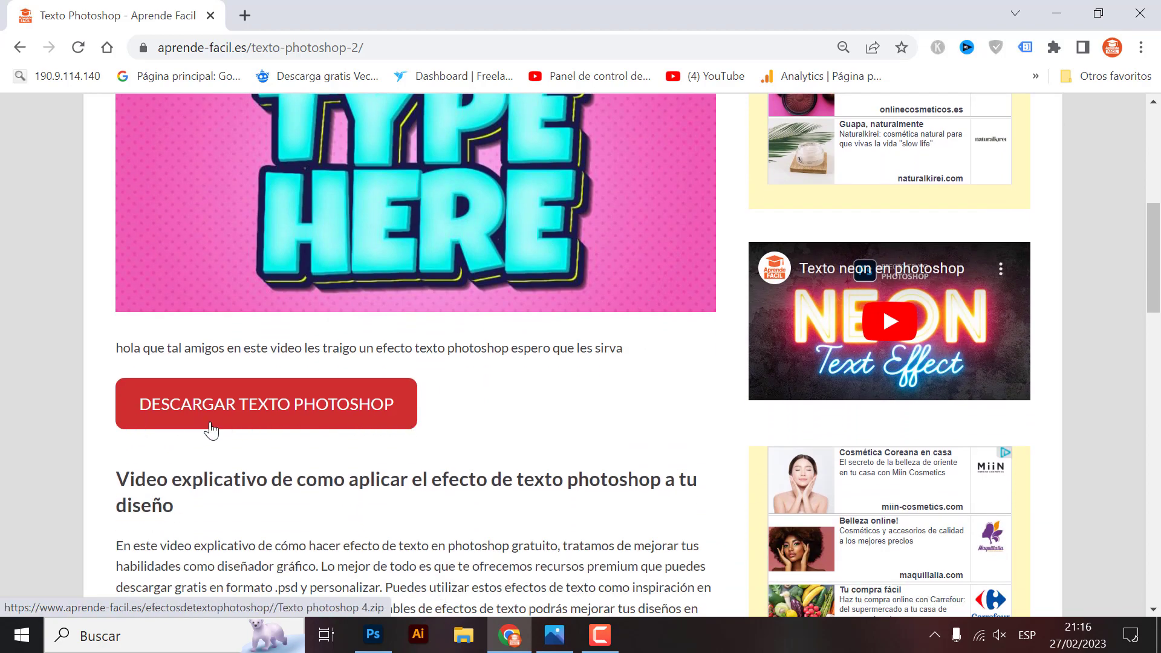
- Download 'Texto photoshop 4.zip' and save it to the Escritorio (desktop) folder
{"action": "left_click", "coordinate": [296, 416]}
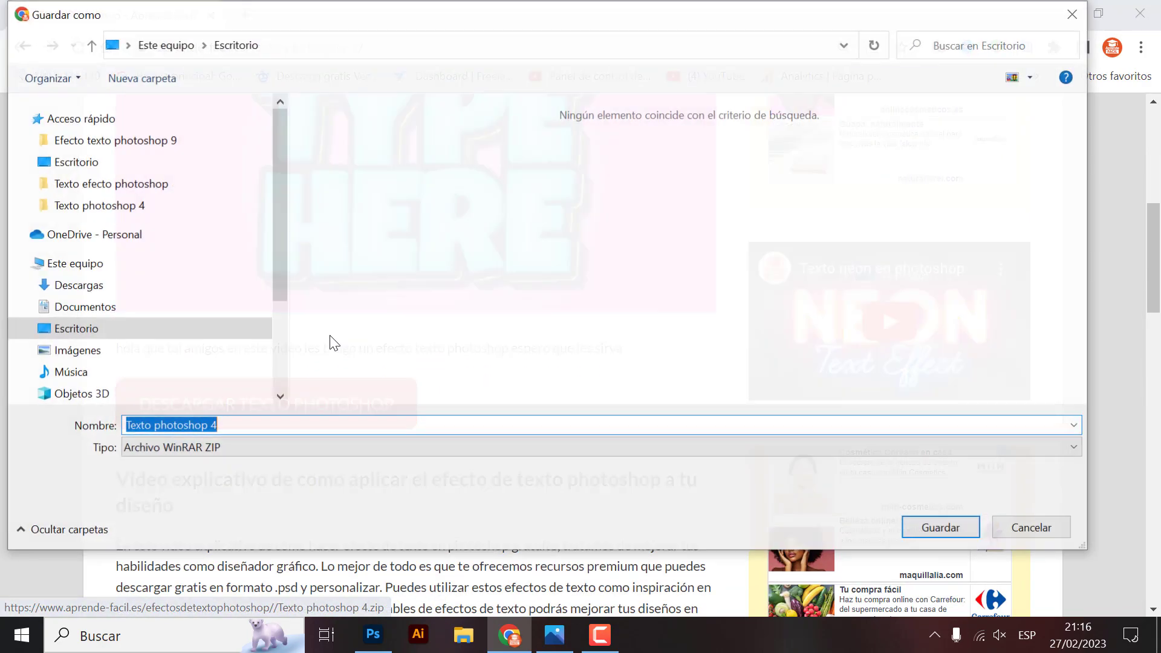
{"action": "left_click", "coordinate": [90, 161]}
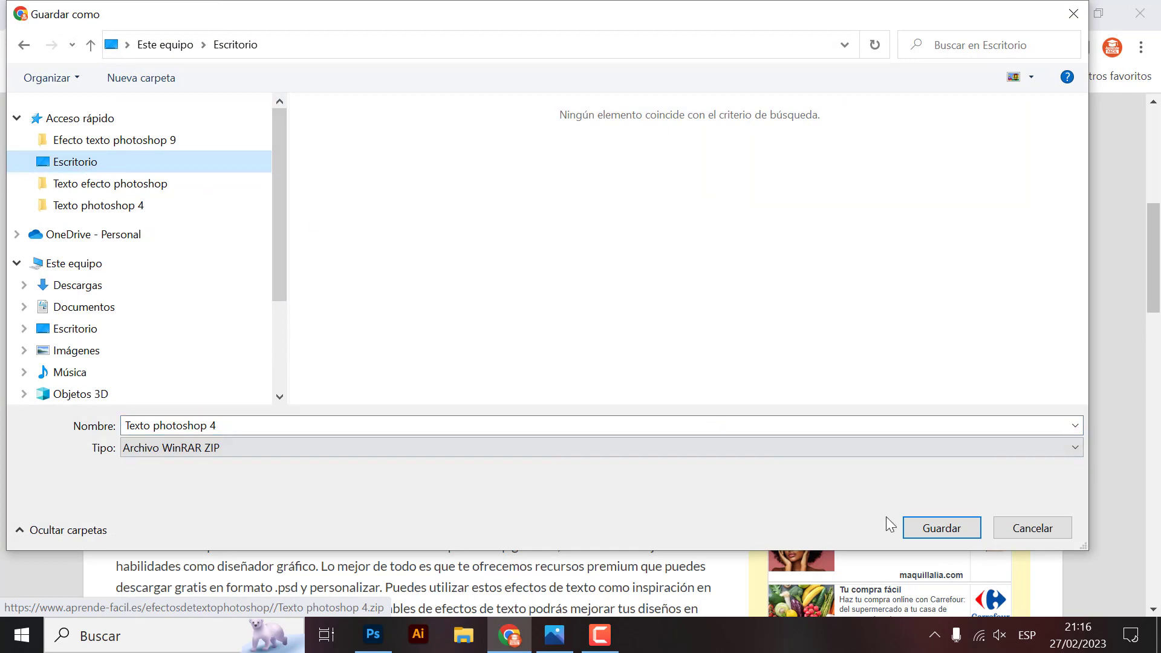
{"action": "left_click", "coordinate": [947, 530]}
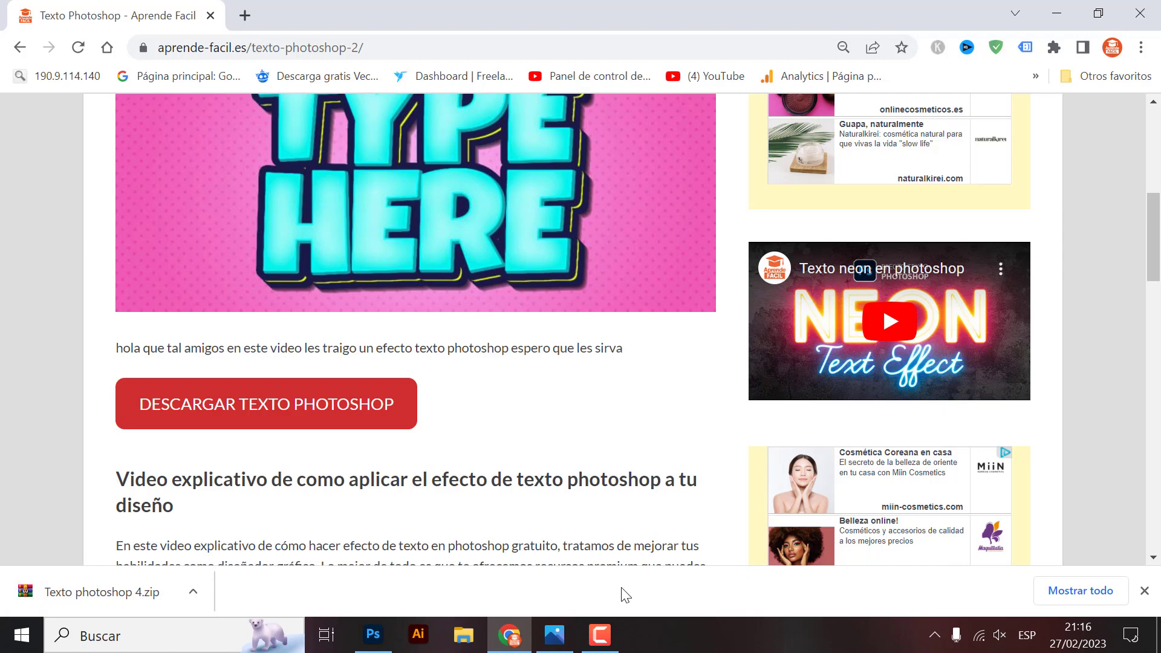
- Open the PHOTOSHOP > Efecto de texto en Photoshop category in a new tab and view it
{"action": "scroll", "coordinate": [635, 532], "scroll_direction": "up", "scroll_amount": 1}
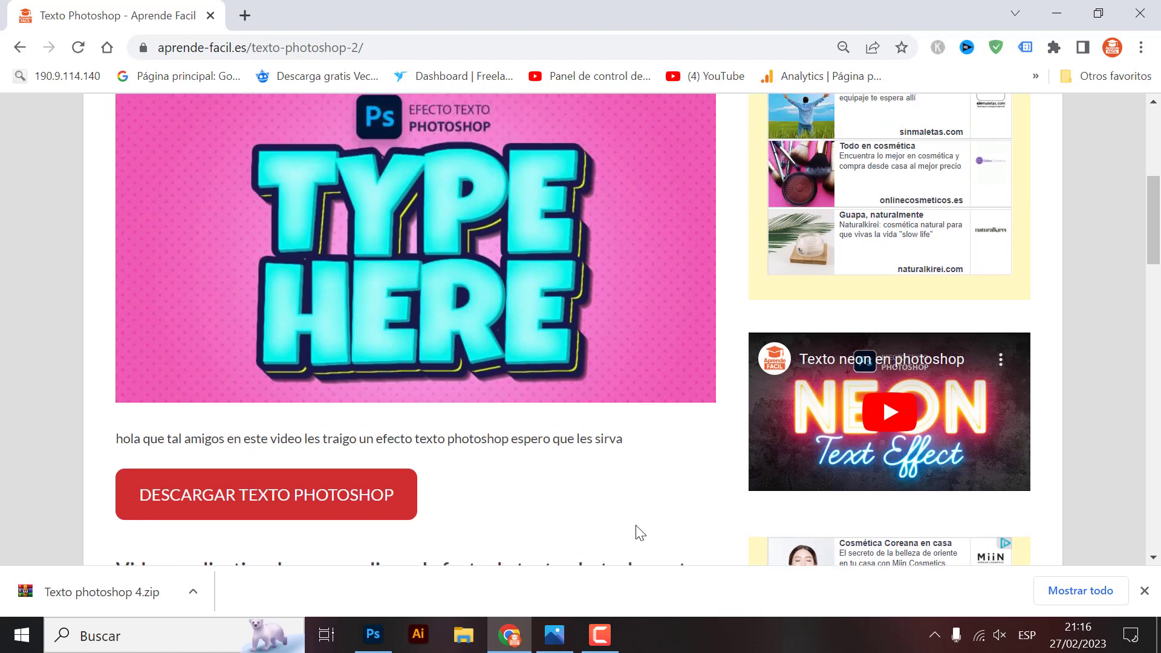
{"action": "scroll", "coordinate": [641, 532], "scroll_direction": "down", "scroll_amount": 1}
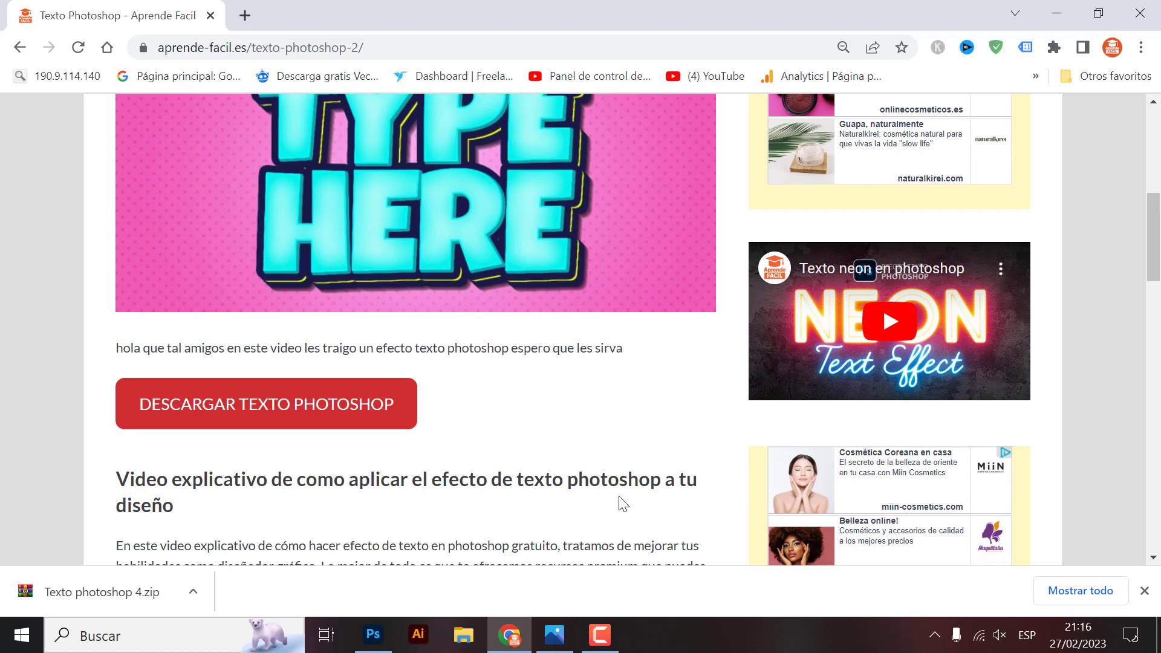
{"action": "scroll", "coordinate": [623, 503], "scroll_direction": "up", "scroll_amount": 2}
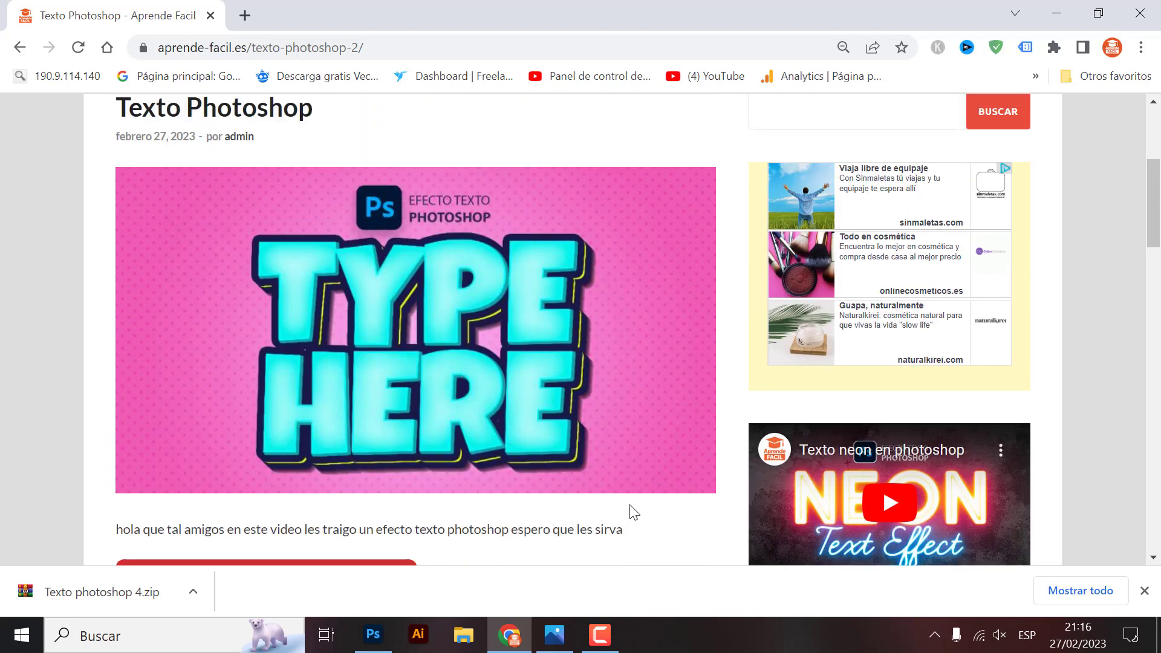
{"action": "scroll", "coordinate": [635, 513], "scroll_direction": "up", "scroll_amount": 3}
{"action": "scroll", "coordinate": [634, 513], "scroll_direction": "up", "scroll_amount": 1}
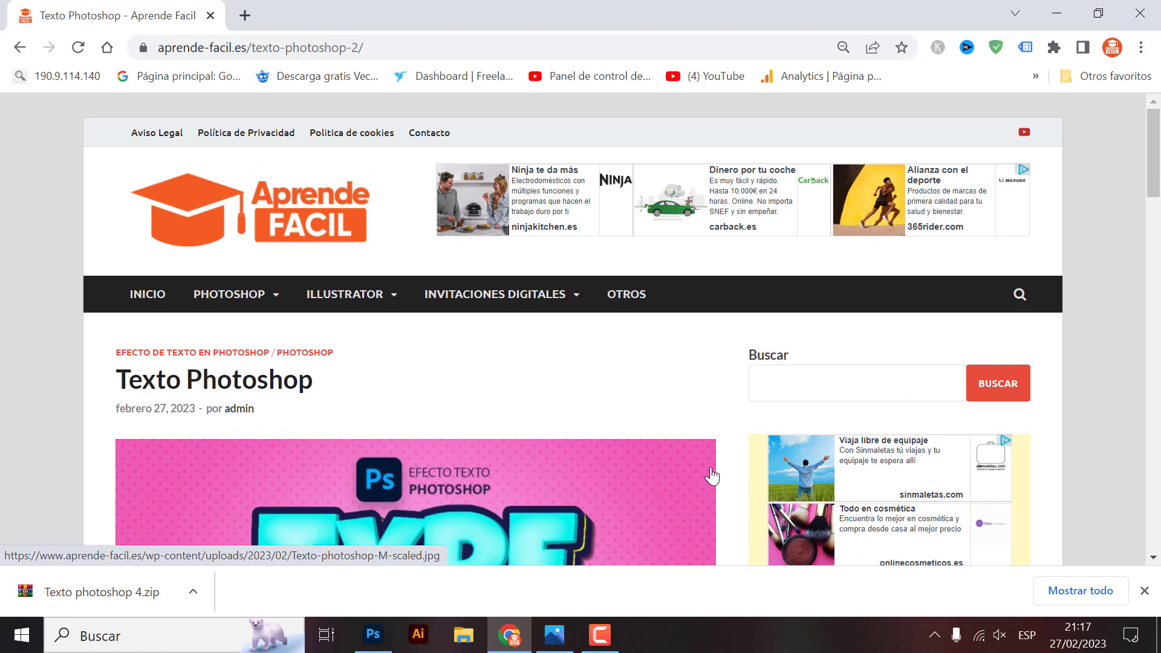
{"action": "mouse_move", "coordinate": [235, 293]}
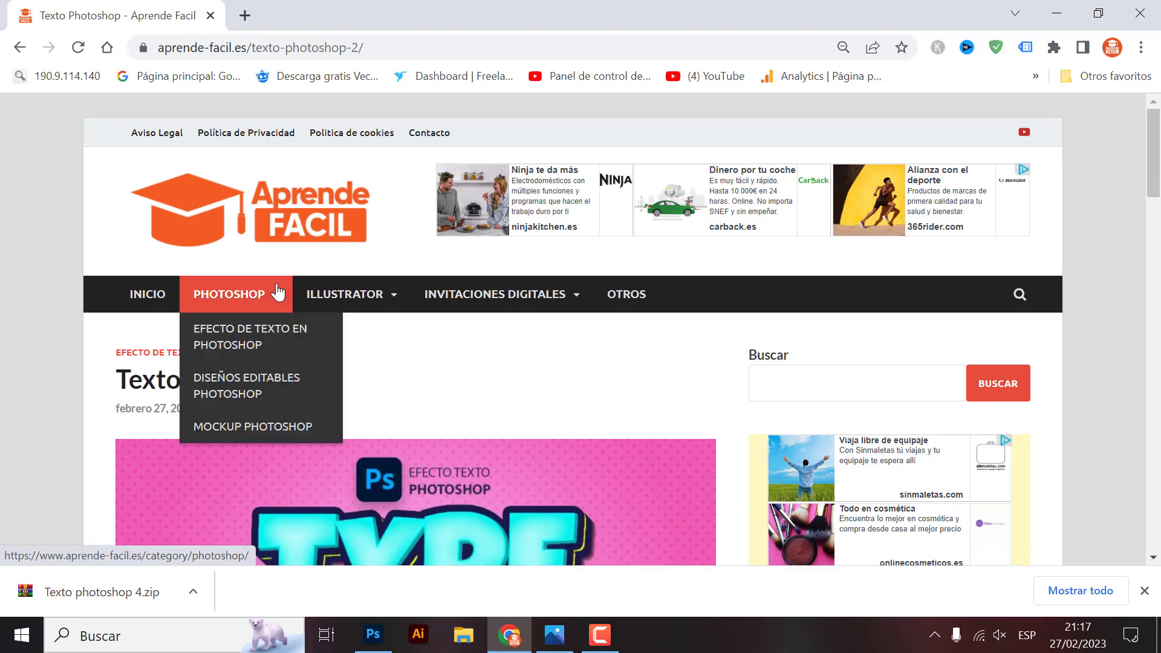
{"action": "right_click", "coordinate": [252, 335]}
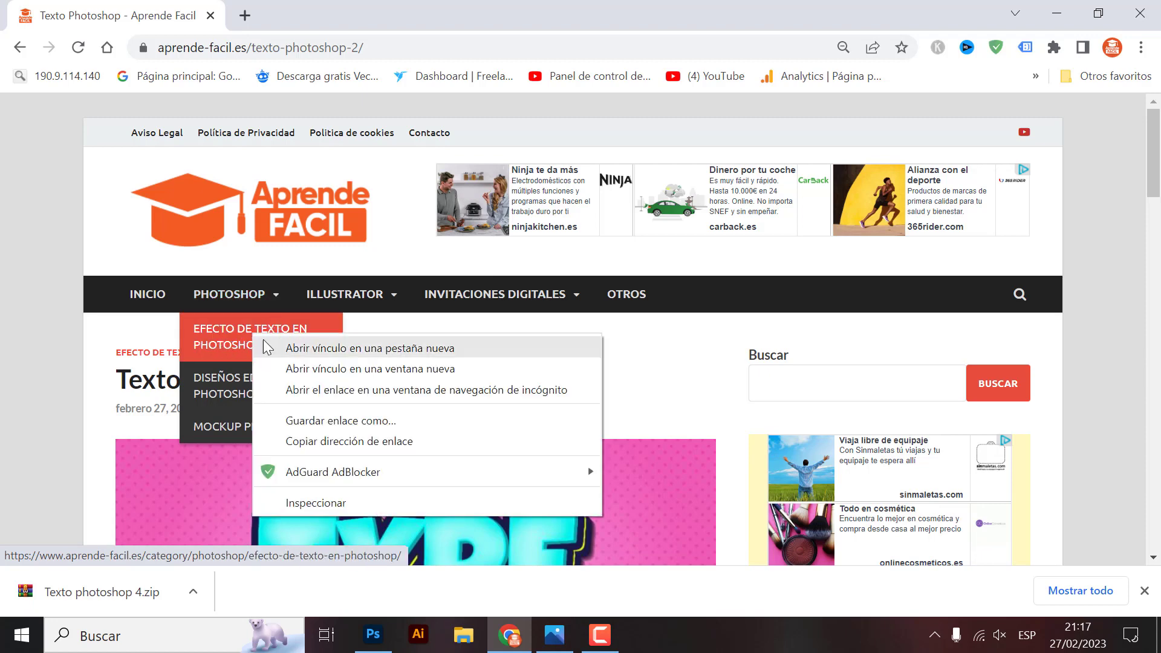
{"action": "left_click", "coordinate": [293, 349]}
{"action": "left_click", "coordinate": [333, 15]}
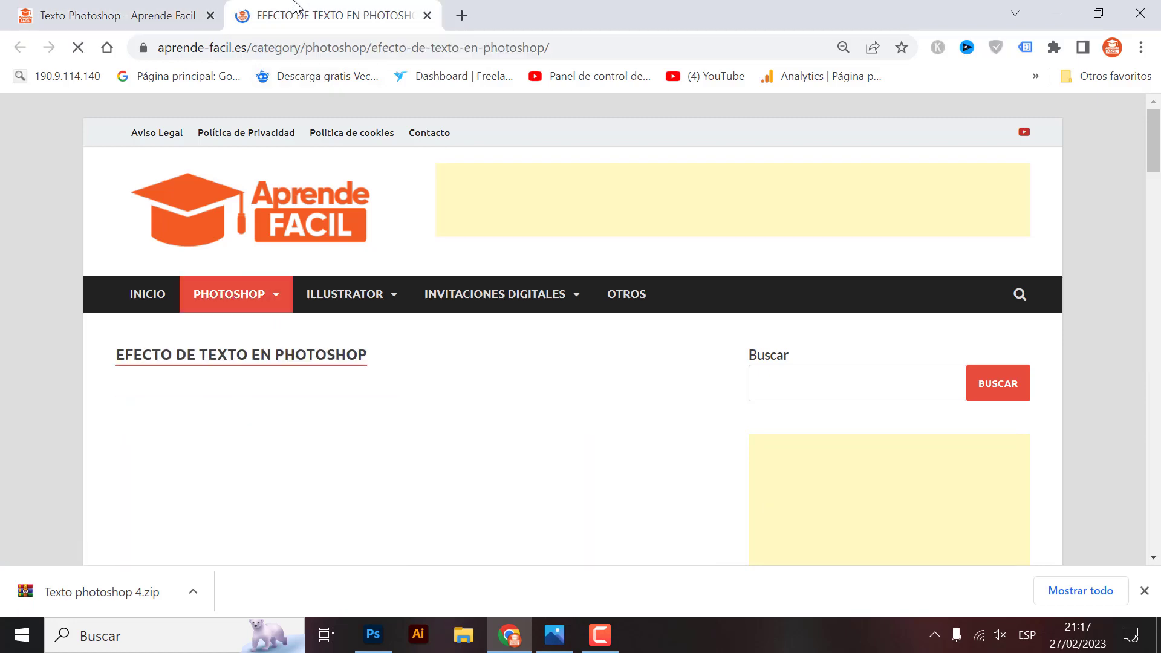
- Go to page 2 of the category listing, then minimize Chrome and Photos
{"action": "scroll", "coordinate": [576, 415], "scroll_direction": "down", "scroll_amount": 3}
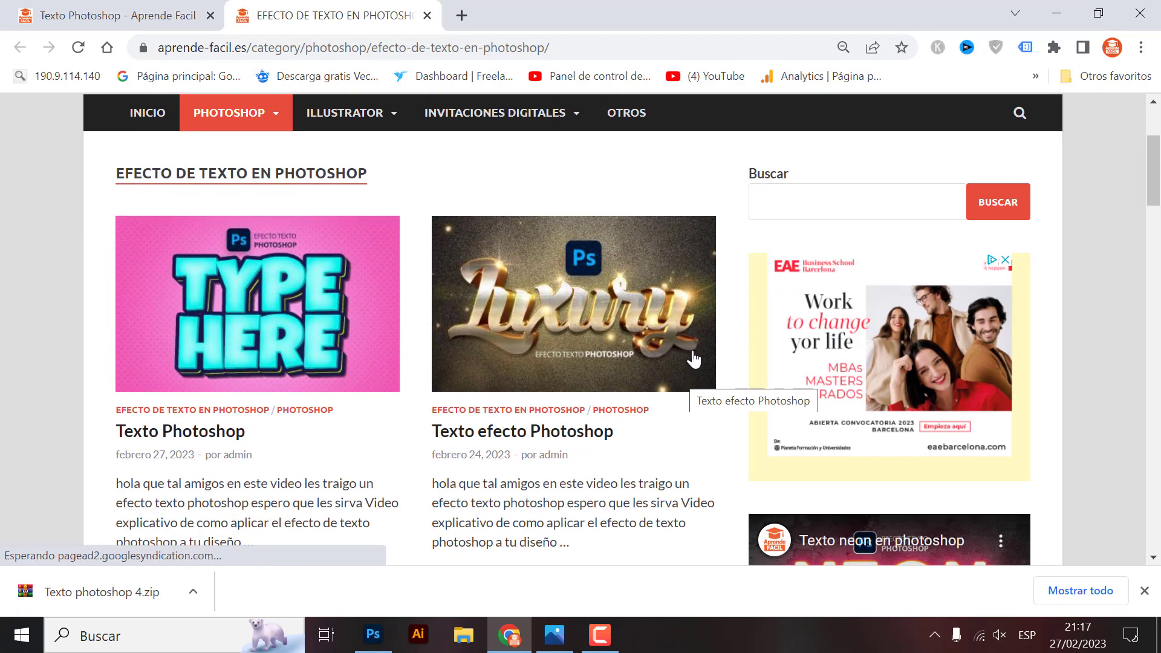
{"action": "scroll", "coordinate": [559, 347], "scroll_direction": "down", "scroll_amount": 2}
{"action": "scroll", "coordinate": [575, 252], "scroll_direction": "down", "scroll_amount": 2}
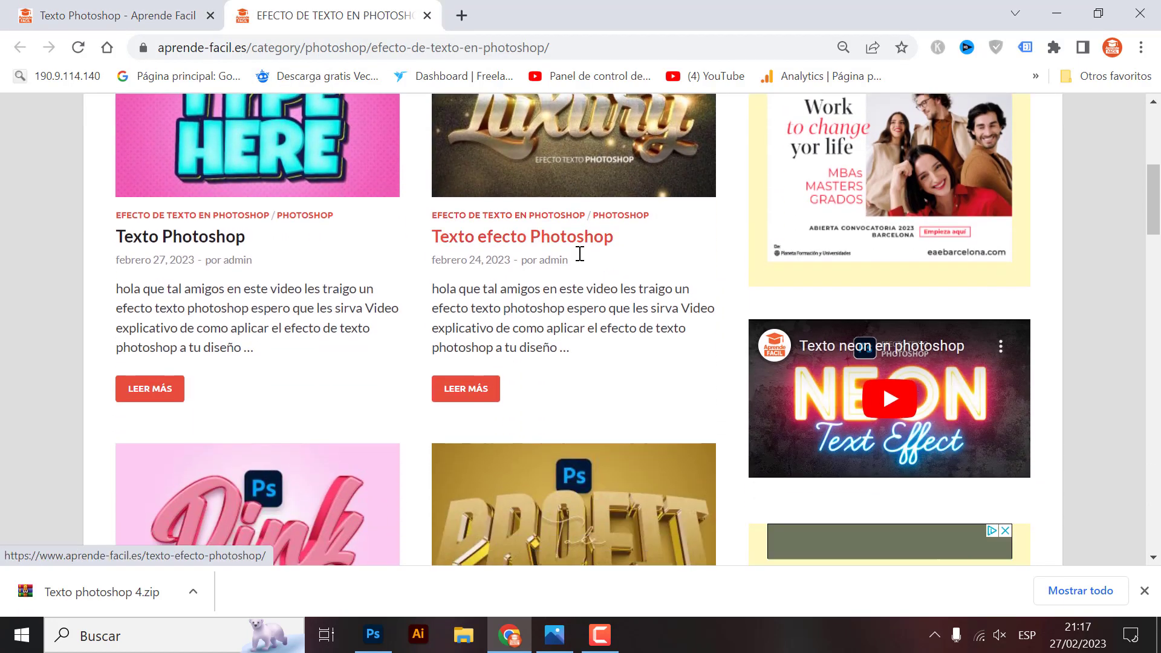
{"action": "scroll", "coordinate": [569, 293], "scroll_direction": "down", "scroll_amount": 2}
{"action": "scroll", "coordinate": [569, 293], "scroll_direction": "down", "scroll_amount": 2}
{"action": "scroll", "coordinate": [551, 282], "scroll_direction": "down", "scroll_amount": 2}
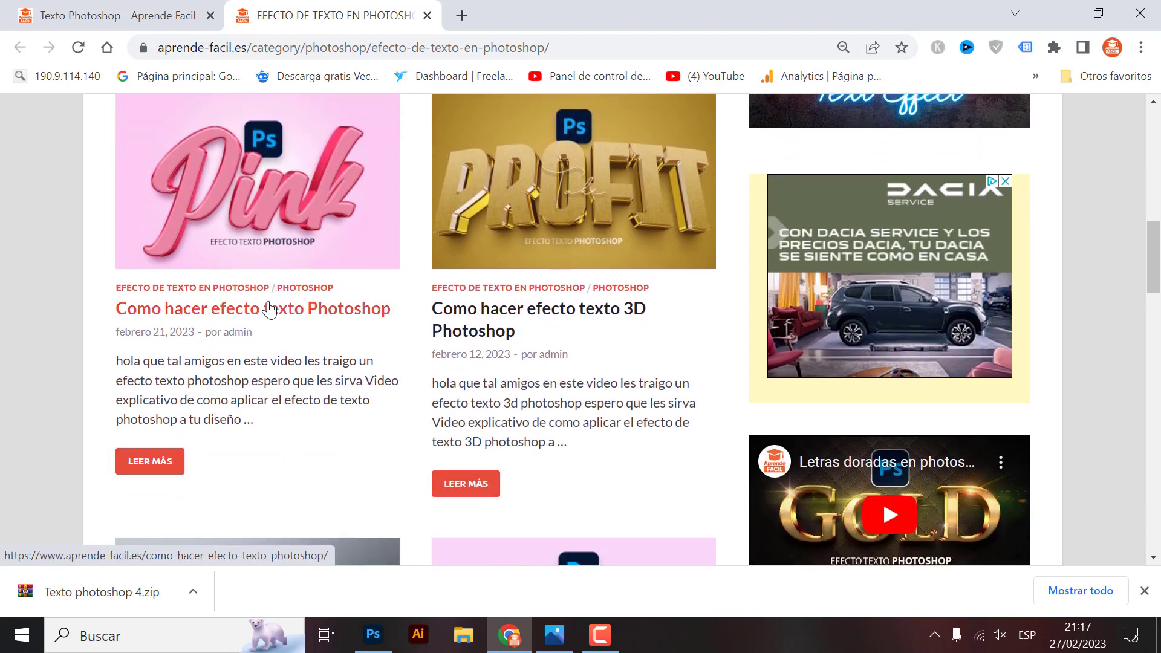
{"action": "scroll", "coordinate": [559, 287], "scroll_direction": "down", "scroll_amount": 2}
{"action": "scroll", "coordinate": [563, 291], "scroll_direction": "down", "scroll_amount": 2}
{"action": "scroll", "coordinate": [604, 303], "scroll_direction": "down", "scroll_amount": 2}
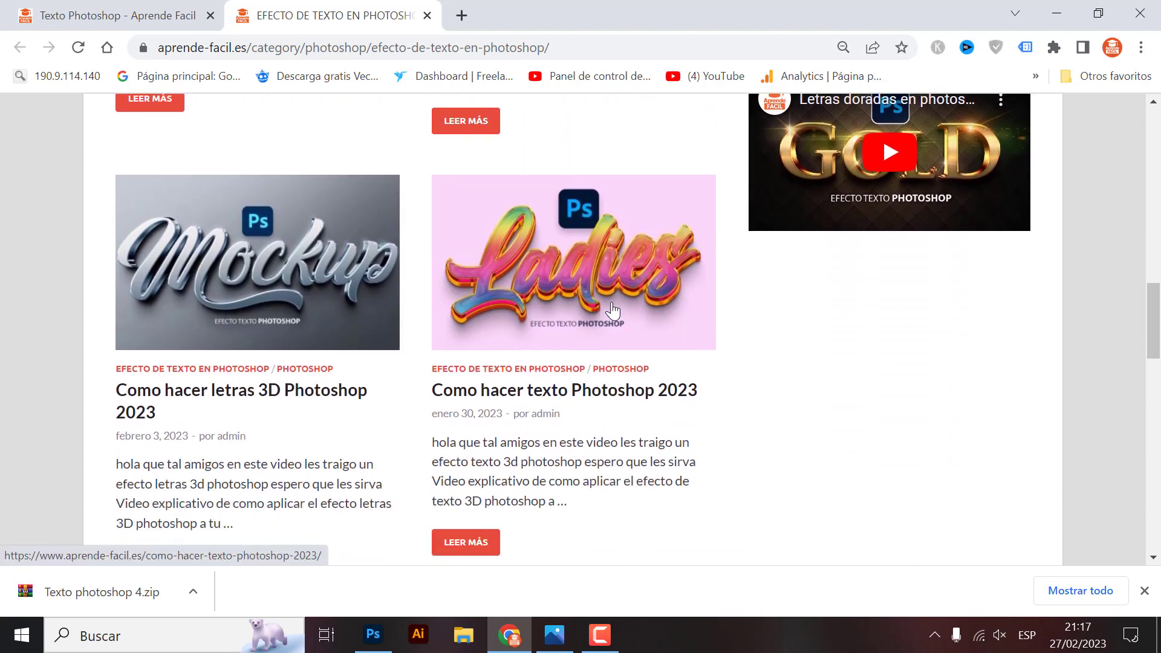
{"action": "scroll", "coordinate": [631, 309], "scroll_direction": "down", "scroll_amount": 3}
{"action": "scroll", "coordinate": [629, 303], "scroll_direction": "down", "scroll_amount": 1}
{"action": "scroll", "coordinate": [628, 320], "scroll_direction": "down", "scroll_amount": 2}
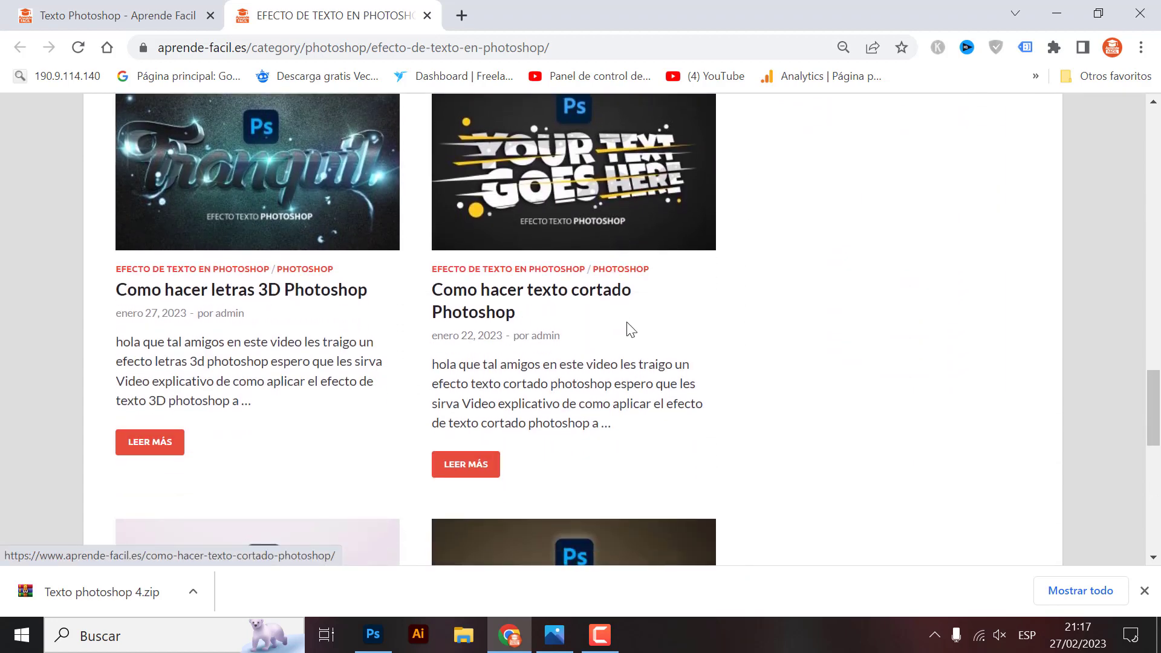
{"action": "scroll", "coordinate": [632, 327], "scroll_direction": "down", "scroll_amount": 3}
{"action": "scroll", "coordinate": [638, 330], "scroll_direction": "down", "scroll_amount": 2}
{"action": "scroll", "coordinate": [640, 326], "scroll_direction": "down", "scroll_amount": 3}
{"action": "scroll", "coordinate": [643, 327], "scroll_direction": "down", "scroll_amount": 2}
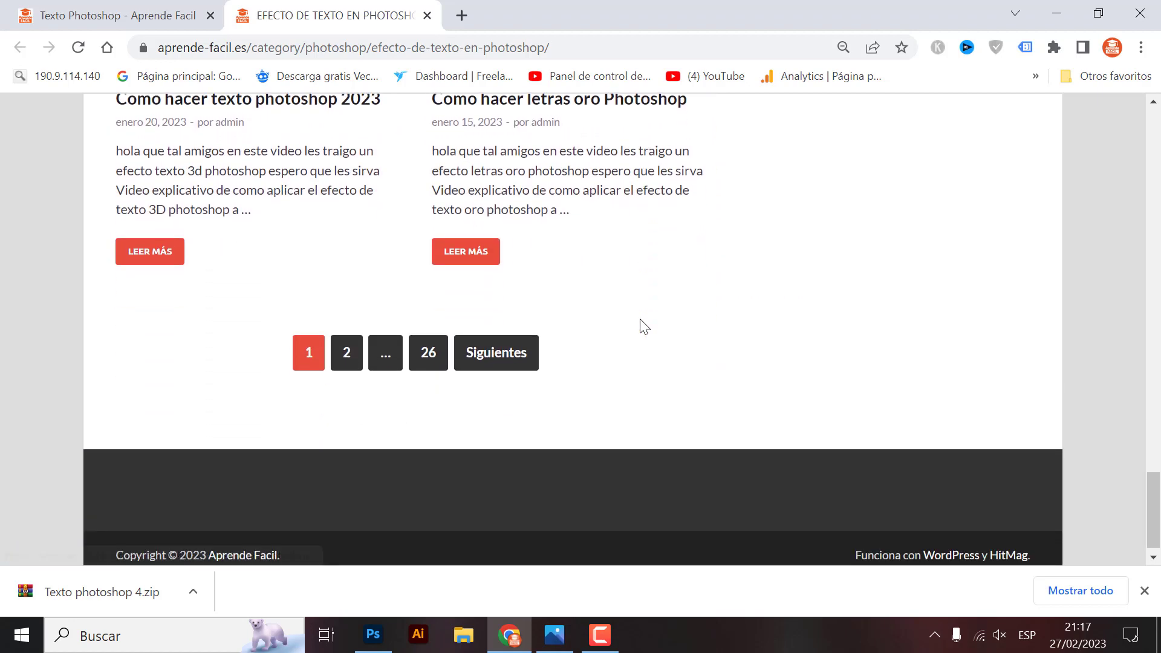
{"action": "left_click", "coordinate": [346, 363]}
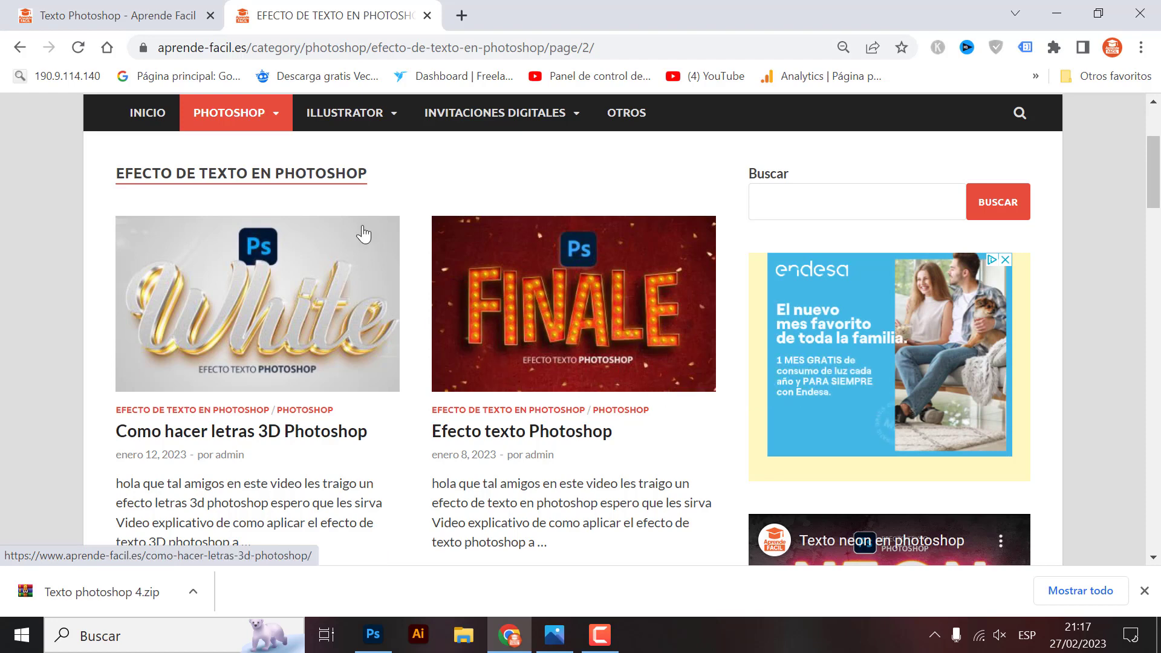
{"action": "left_click", "coordinate": [1051, 21]}
{"action": "left_click", "coordinate": [1051, 12]}
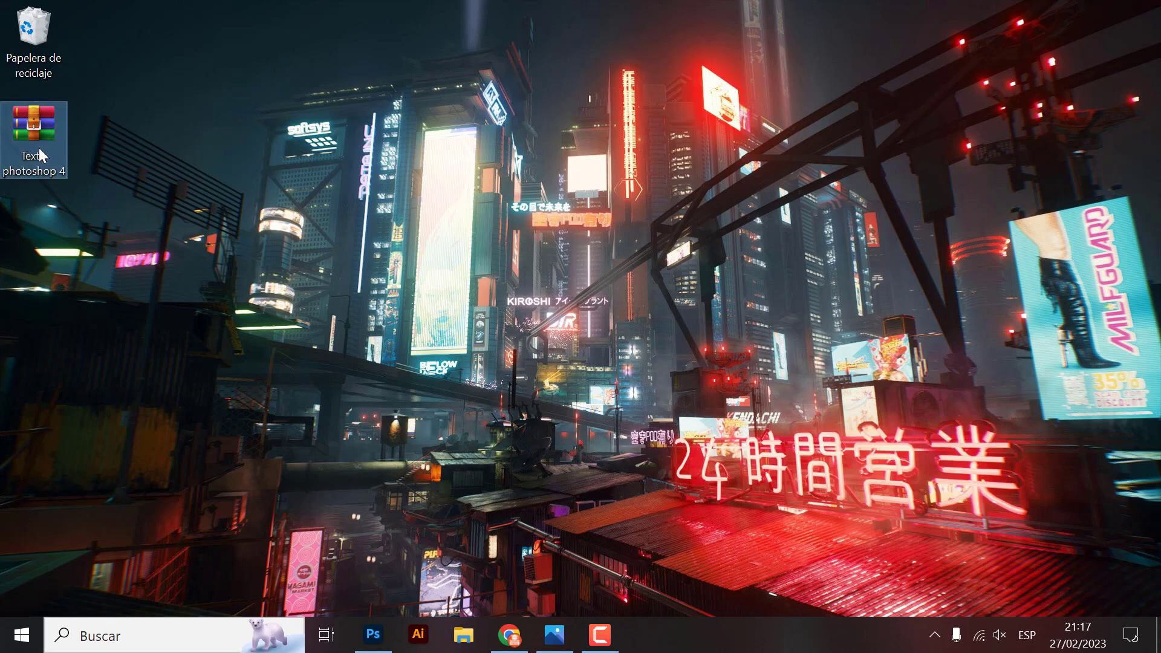
{"action": "mouse_move", "coordinate": [33, 137]}
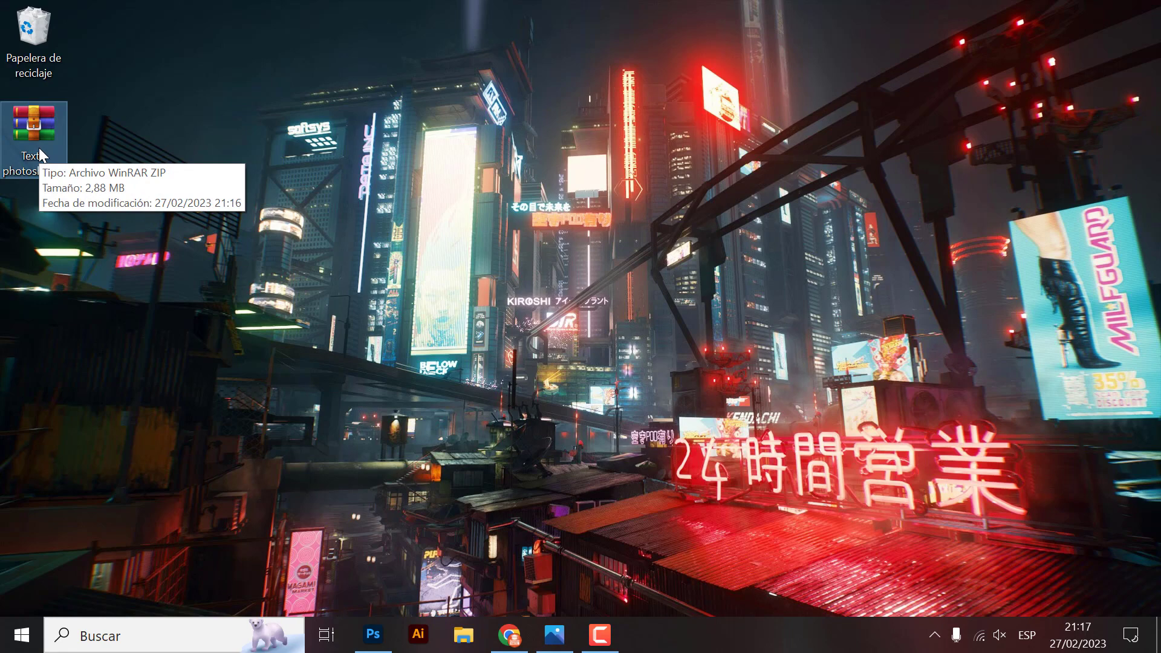
- Extract 'Texto photoshop 4' with Extraer aquí and open the LuckiestGuy-Regular font file
{"action": "right_click", "coordinate": [39, 149]}
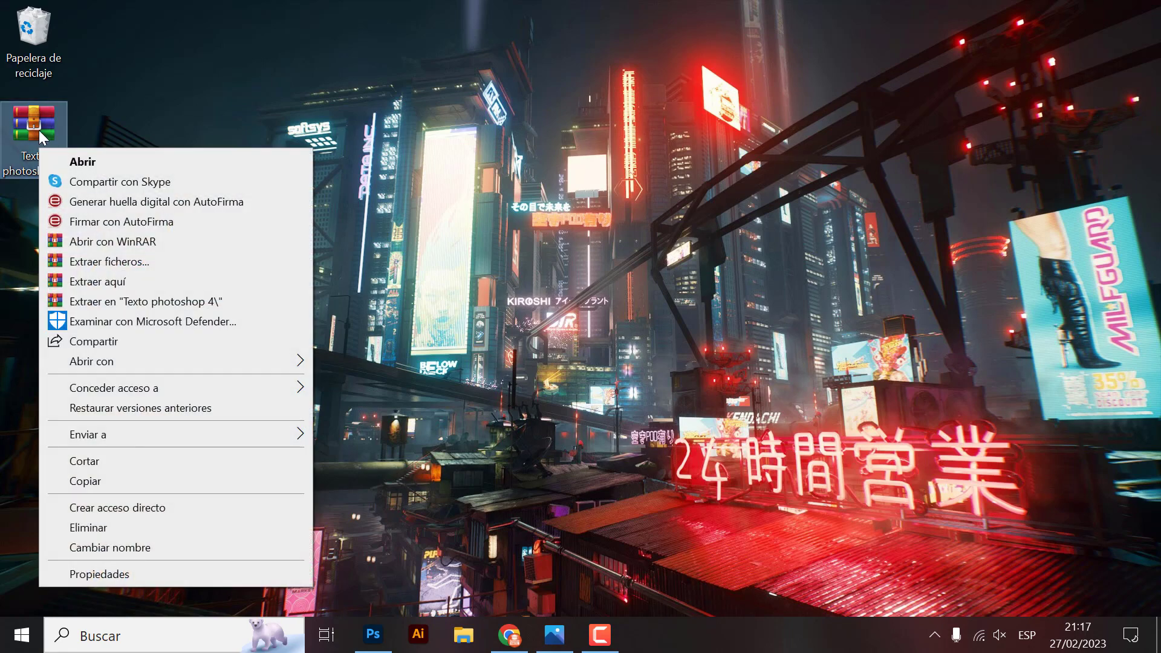
{"action": "left_click", "coordinate": [103, 285]}
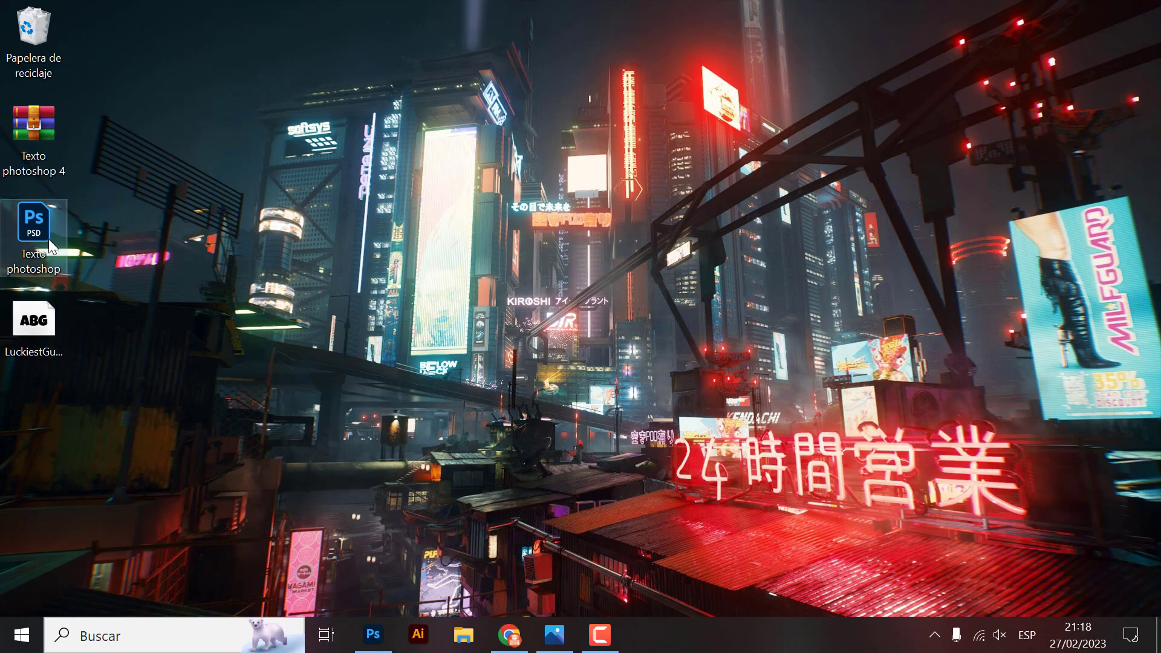
{"action": "left_click", "coordinate": [48, 325]}
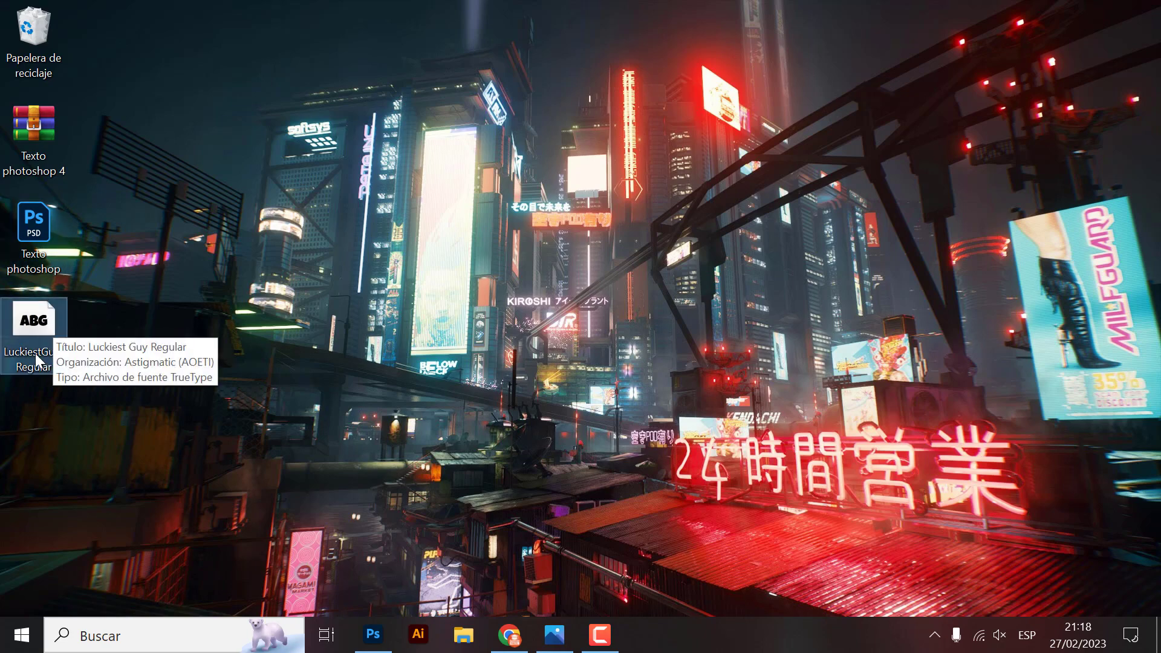
{"action": "double_click", "coordinate": [34, 333]}
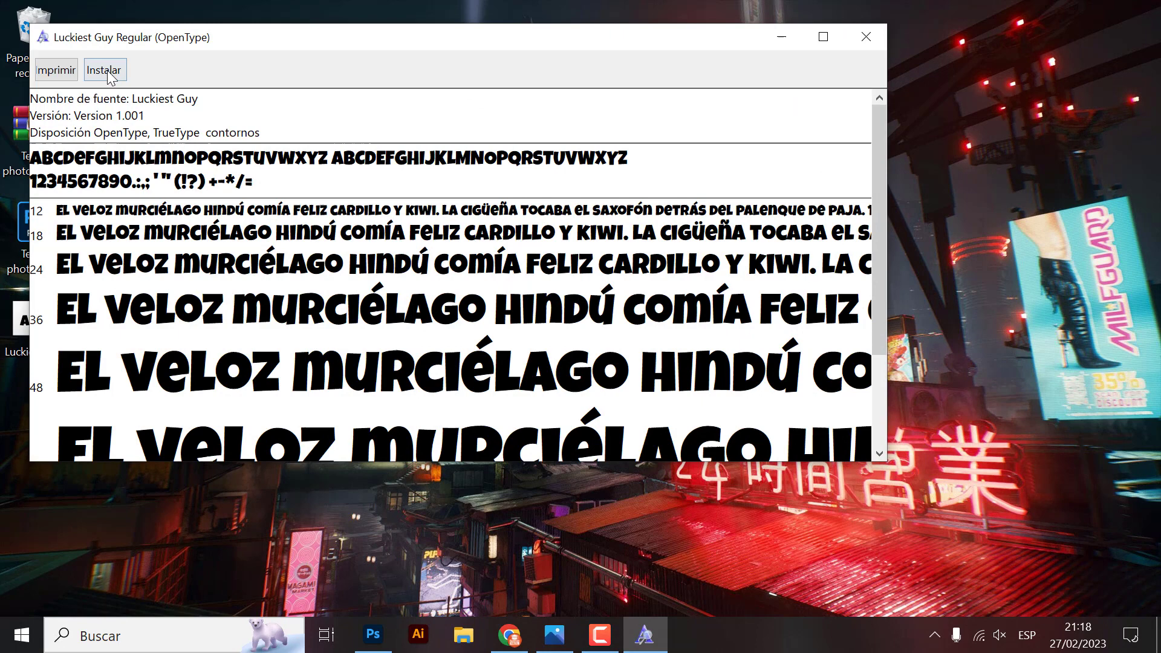
- Install Luckiest Guy Regular, replace the existing copy, and close Font Viewer
{"action": "left_click", "coordinate": [109, 72]}
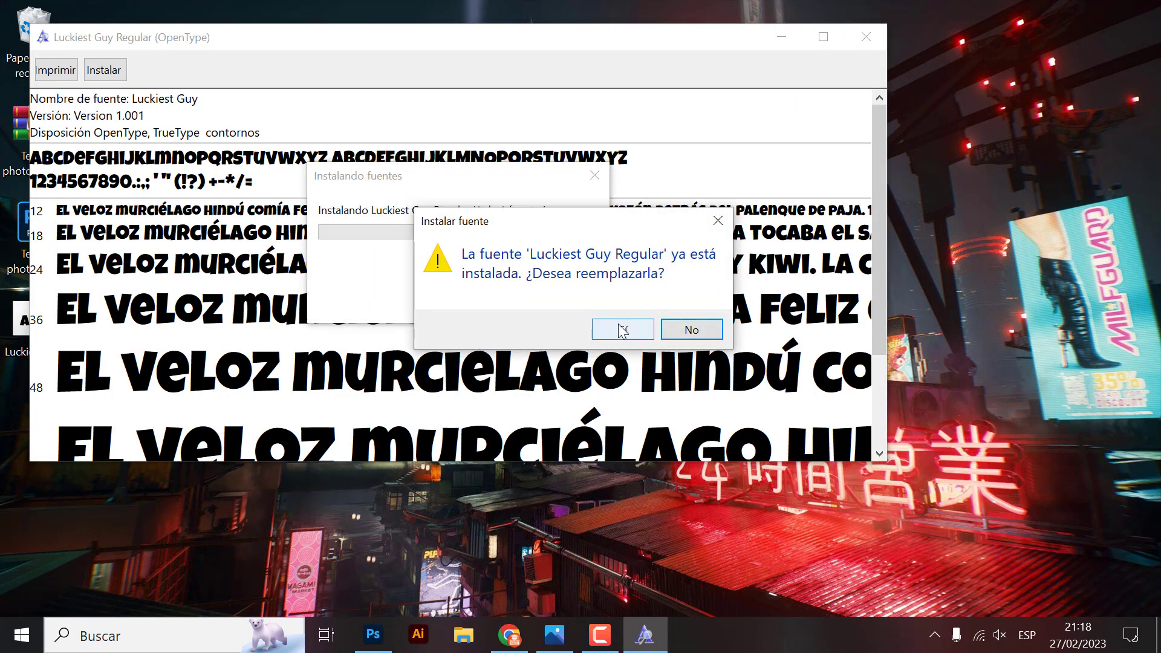
{"action": "left_click", "coordinate": [622, 331]}
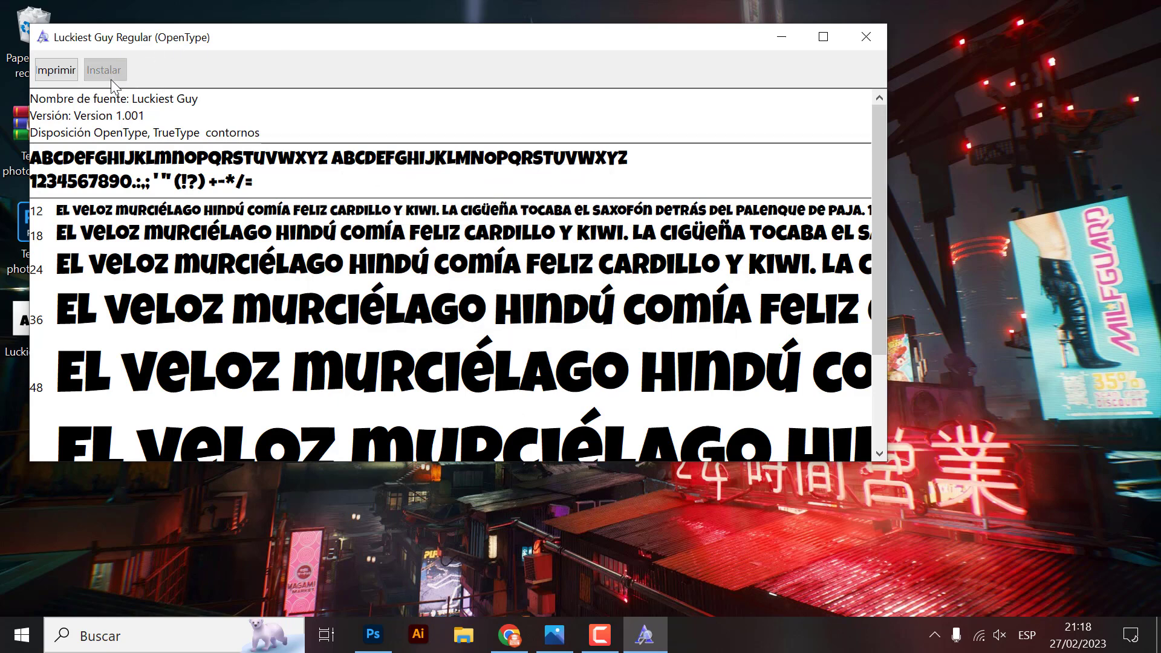
{"action": "left_click", "coordinate": [863, 47]}
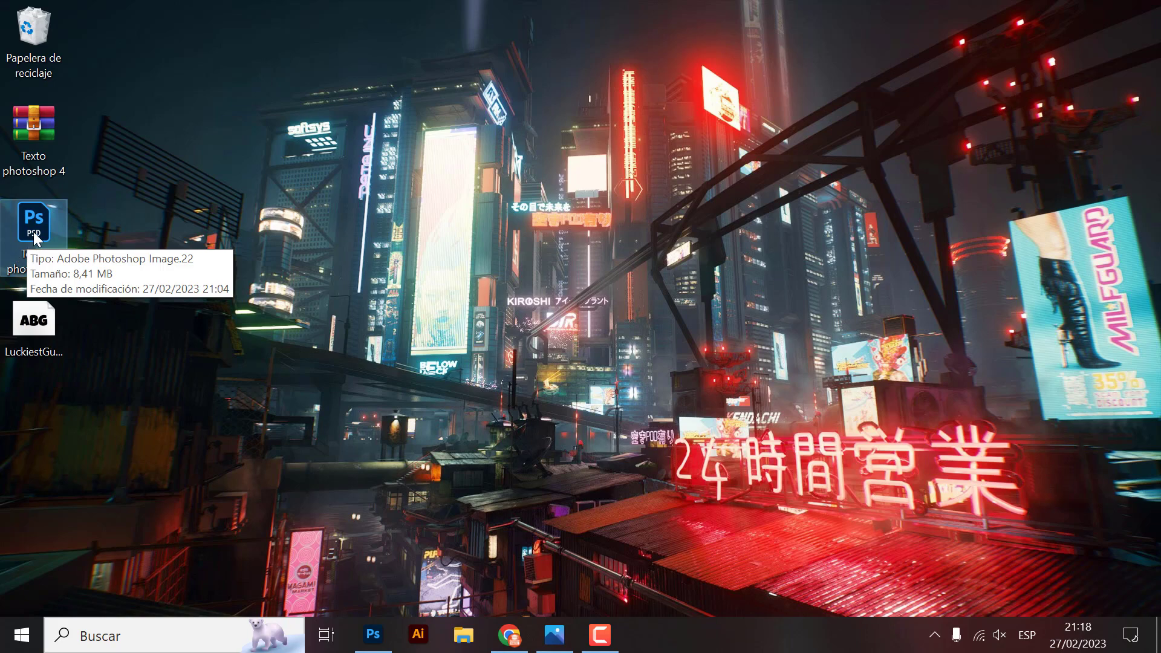
- Open Texto photoshop.psd in Photoshop, keeping its embedded colour profile
{"action": "double_click", "coordinate": [39, 223]}
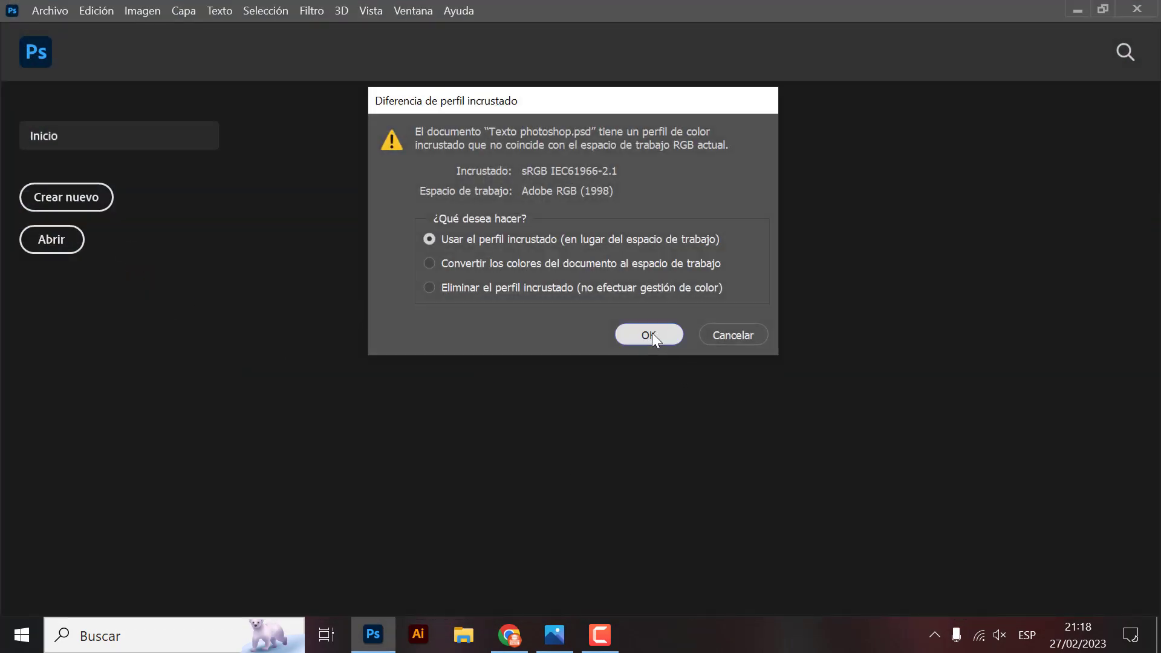
{"action": "left_click", "coordinate": [652, 333]}
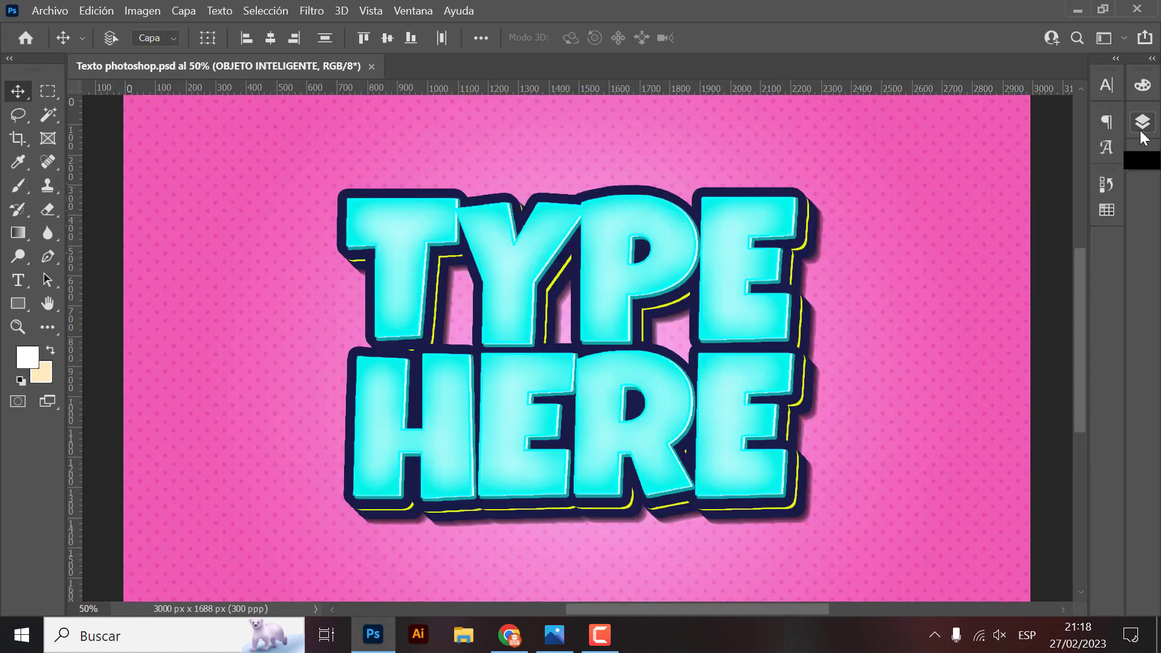
{"action": "key", "text": "ctrl+minus"}
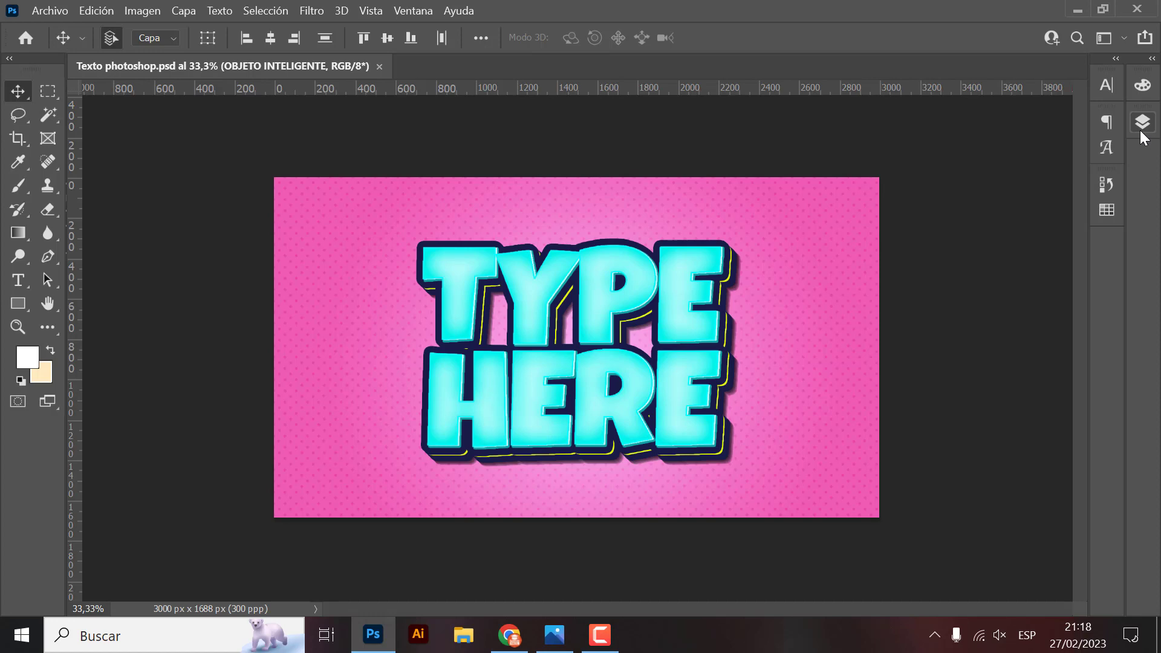
- Zoom to fit the pink design and expand the side panel dock to full size
{"action": "key", "text": "ctrl+plus"}
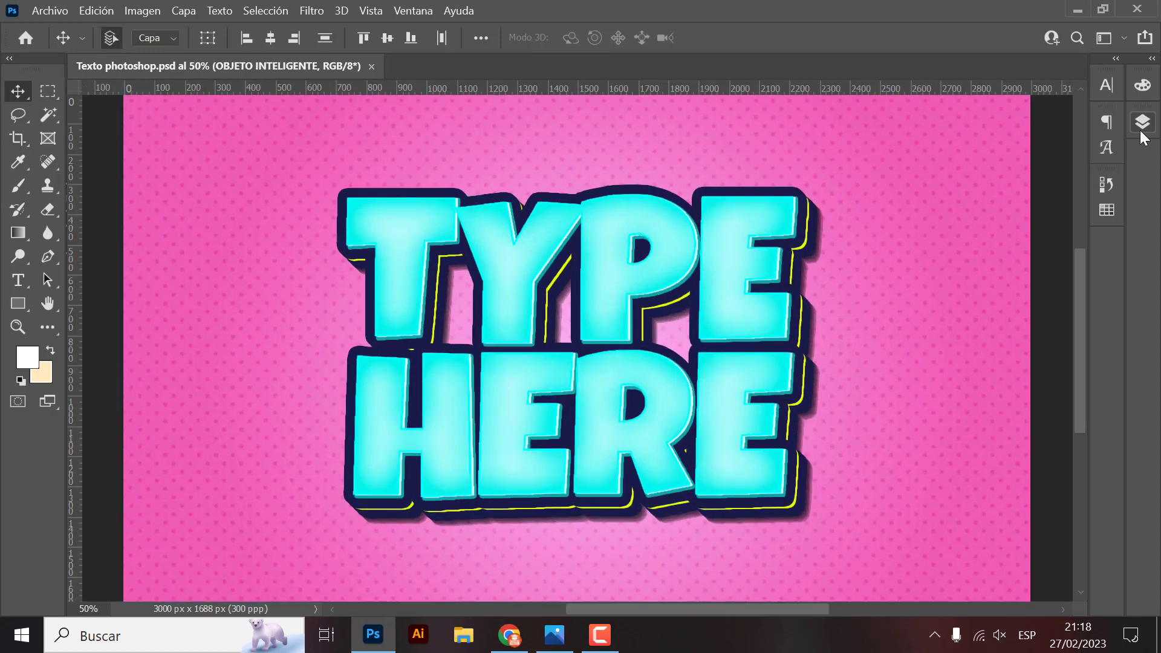
{"action": "key", "text": "ctrl+minus"}
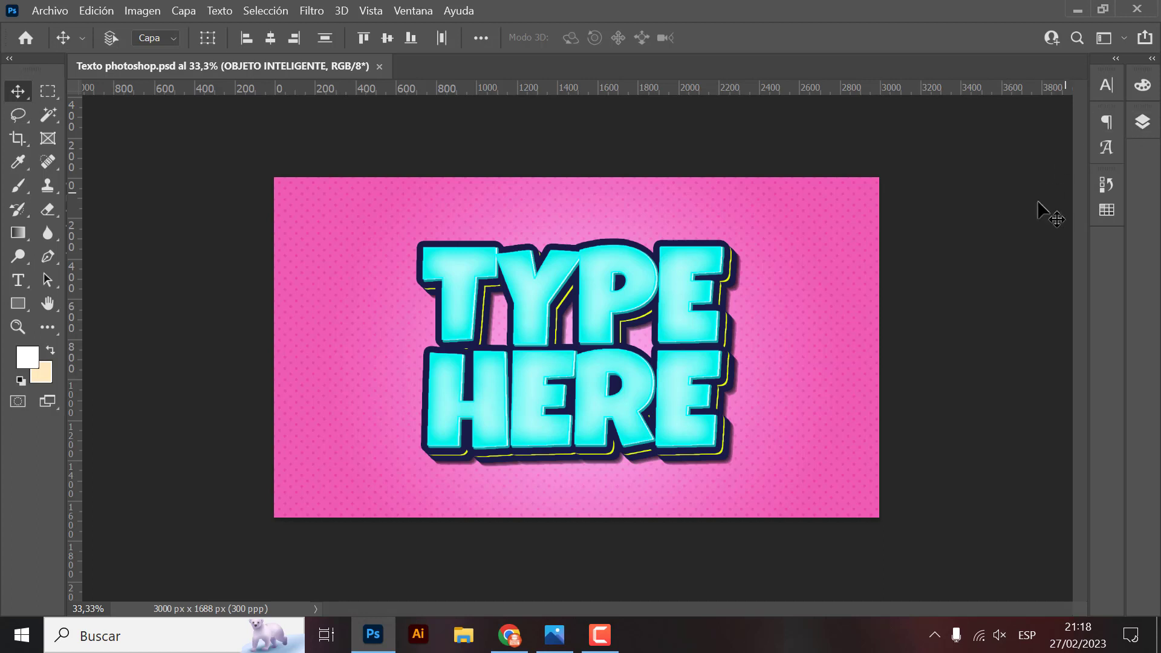
{"action": "left_click", "coordinate": [1143, 126]}
{"action": "left_click", "coordinate": [1152, 58]}
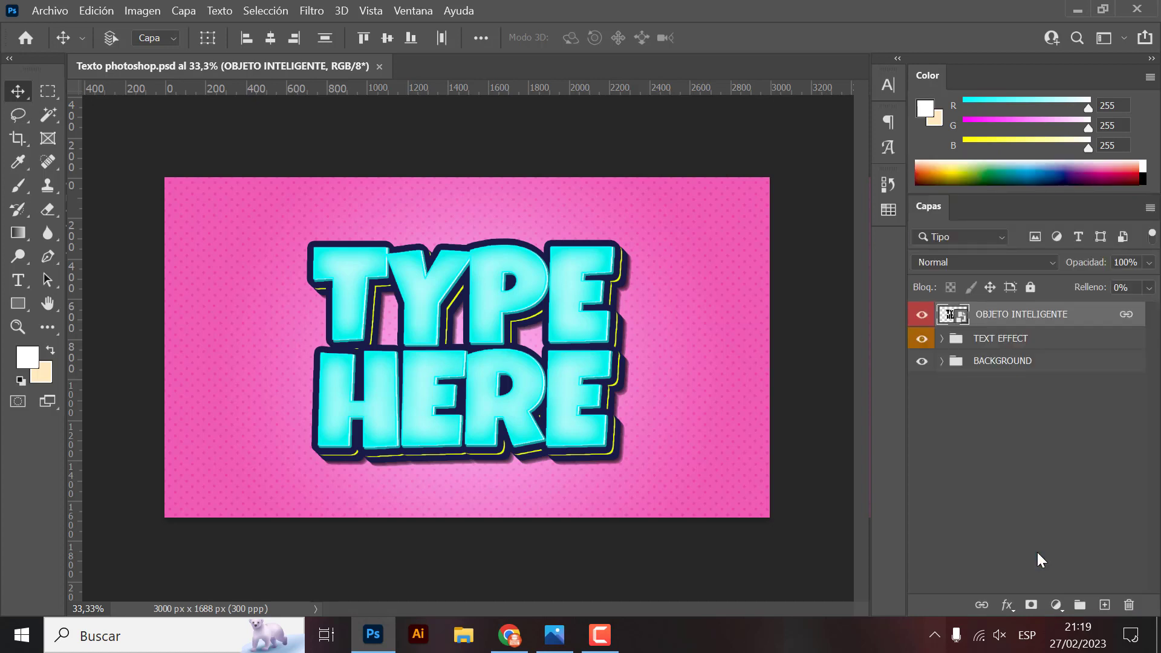
- Show the Layers panel via Ventana > Capas and open OBJETO INTELIGENTE's contents as TYPE HERE.psb
{"action": "left_click", "coordinate": [413, 10]}
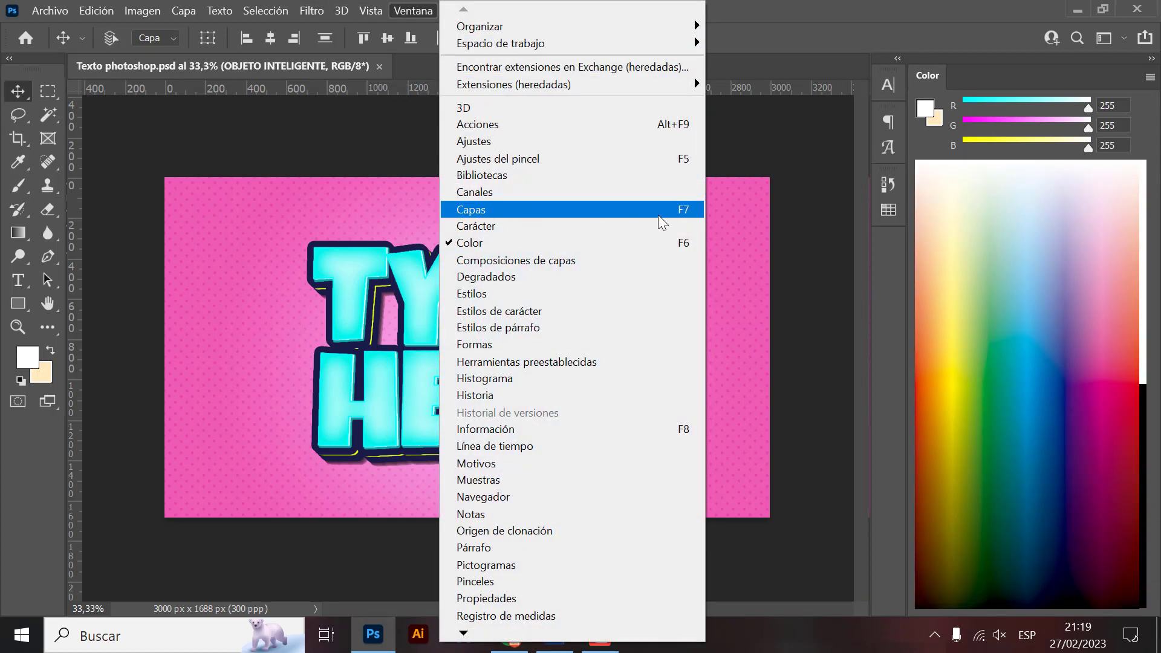
{"action": "left_click", "coordinate": [688, 217]}
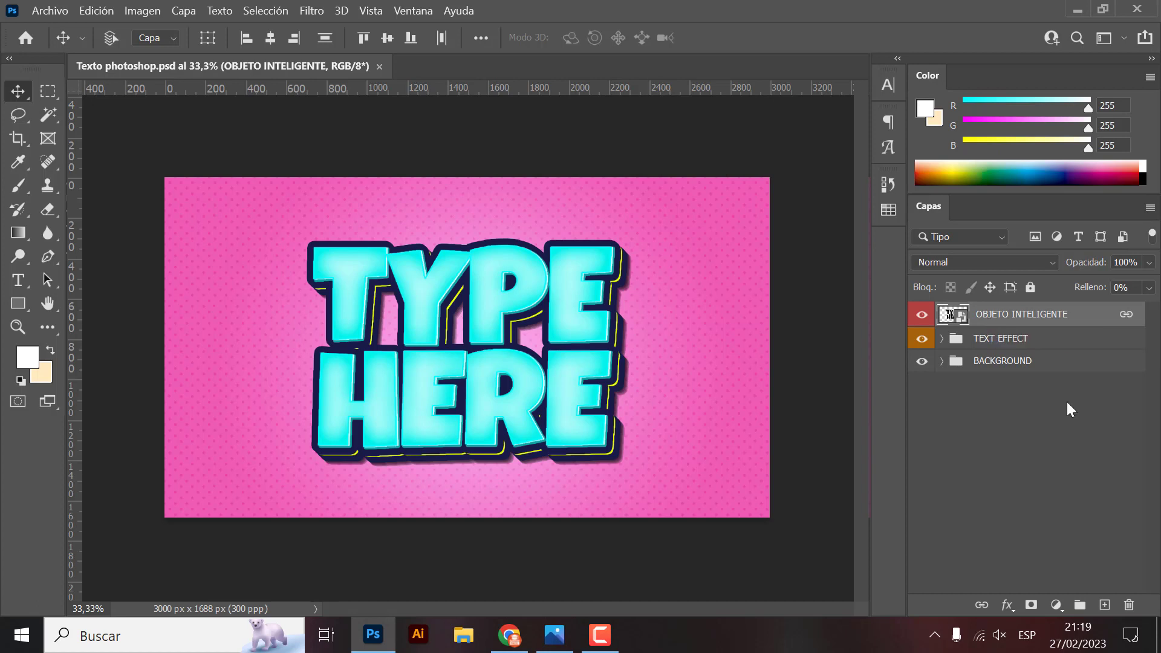
{"action": "double_click", "coordinate": [950, 317]}
{"action": "left_click", "coordinate": [649, 336]}
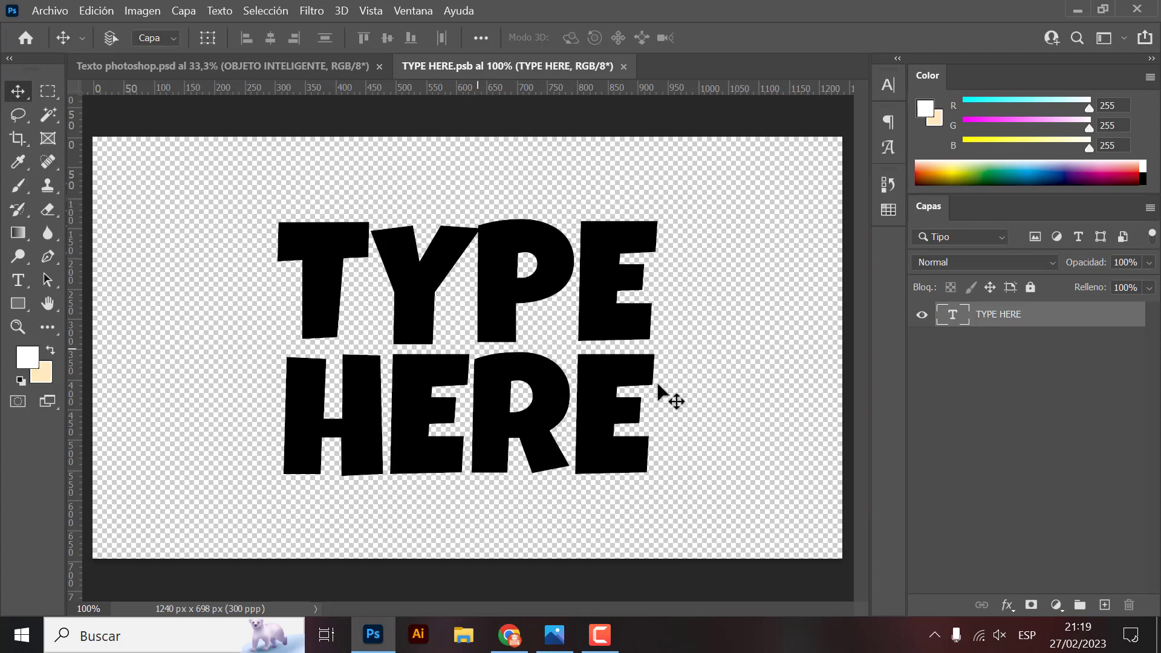
{"action": "left_click", "coordinate": [273, 67]}
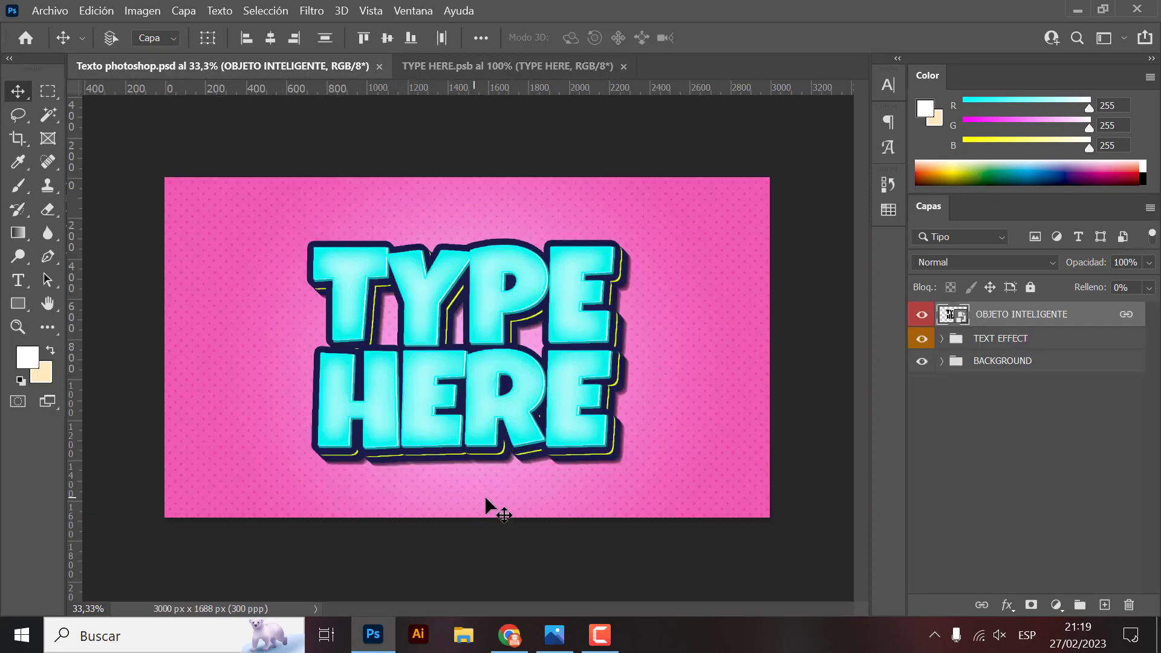
{"action": "left_click", "coordinate": [517, 69]}
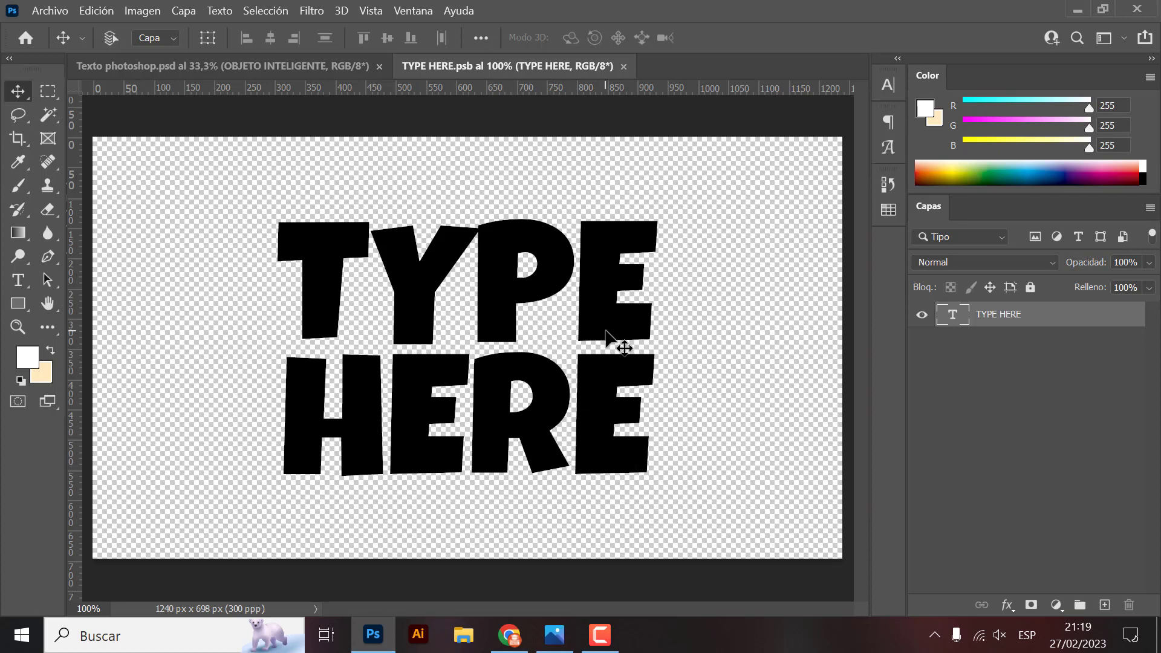
- Replace the word TYPE with TEXTO in the smart object's text
{"action": "double_click", "coordinate": [607, 332]}
{"action": "left_click", "coordinate": [615, 316]}
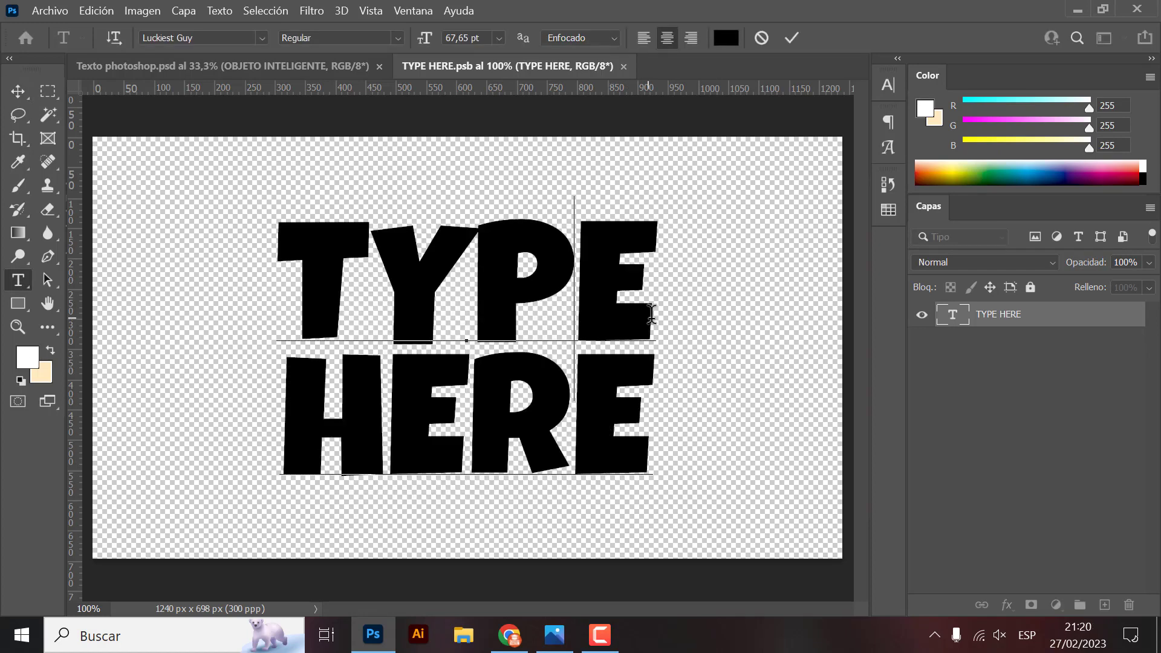
{"action": "left_click_drag", "start_coordinate": [652, 315], "coordinate": [279, 283]}
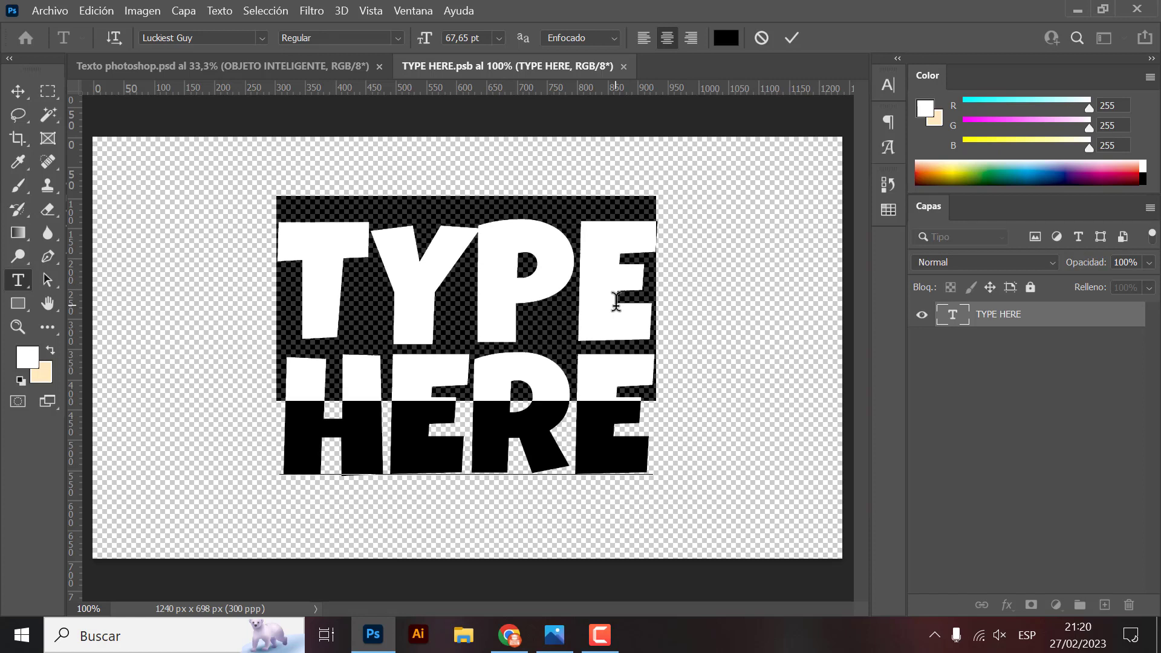
{"action": "type", "text": "TEXT"}
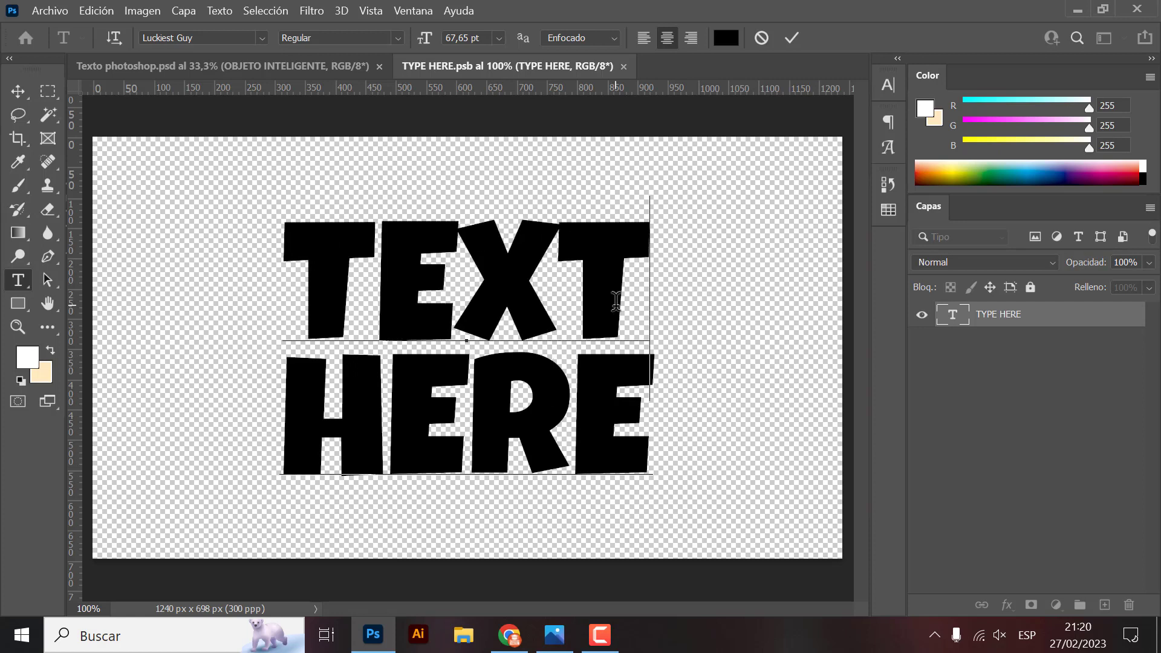
{"action": "type", "text": "O"}
- Replace HERE with NUEVO, commit the text, and compare against the pink design document
{"action": "left_click", "coordinate": [599, 400]}
{"action": "left_click", "coordinate": [633, 432]}
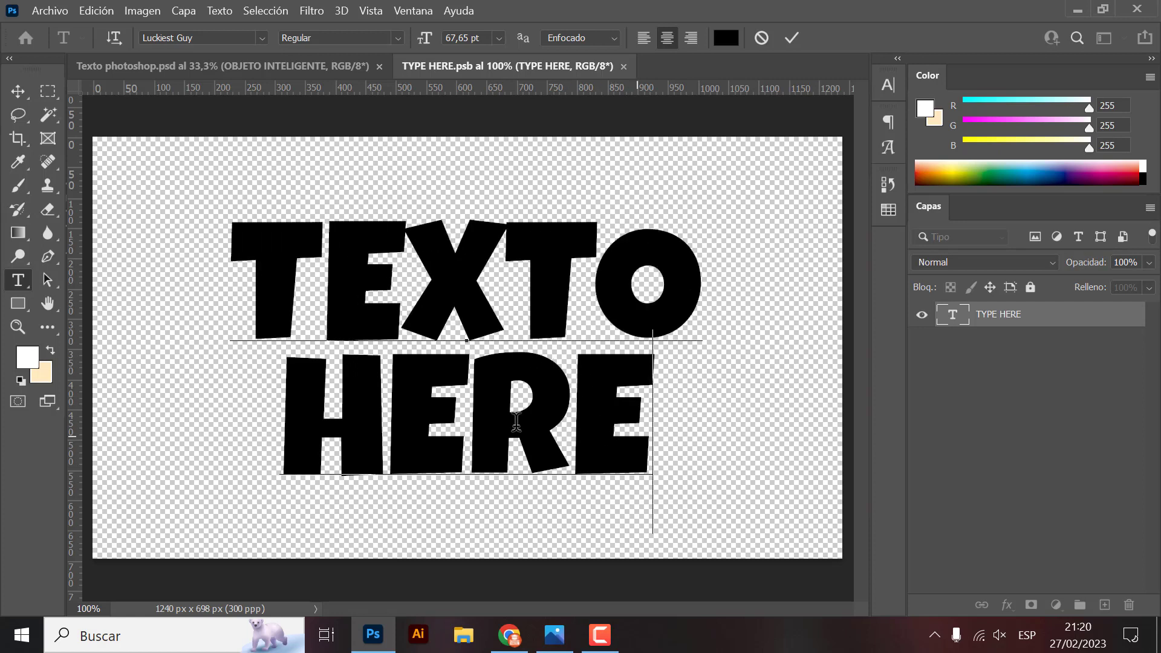
{"action": "double_click", "coordinate": [517, 421]}
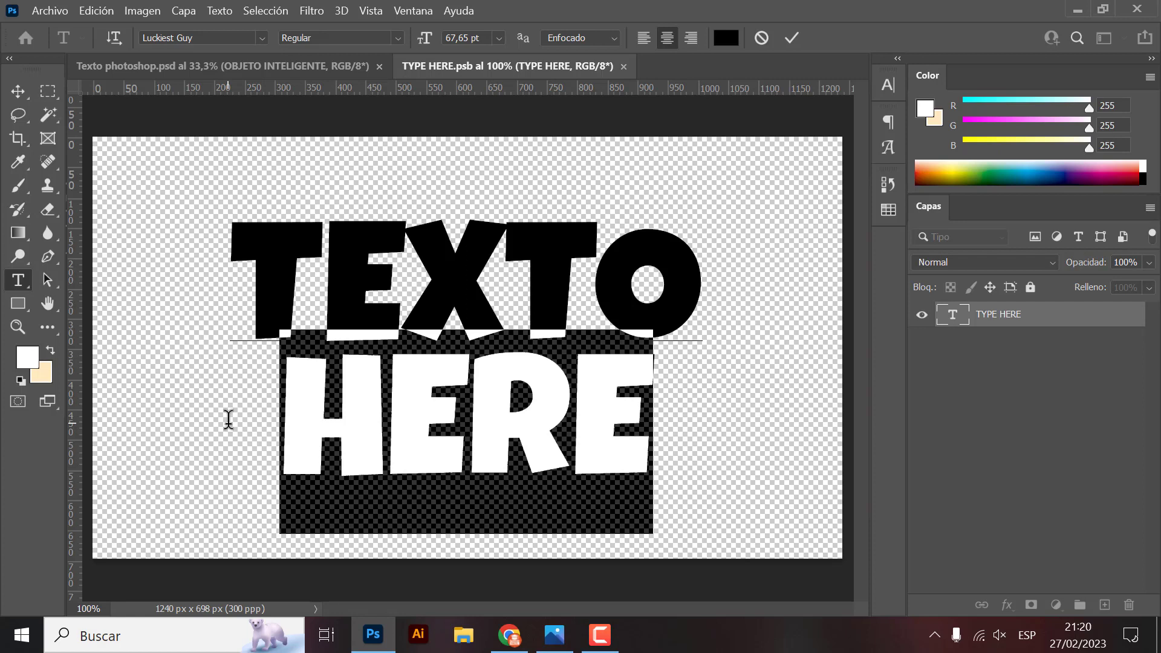
{"action": "type", "text": "NUEVO"}
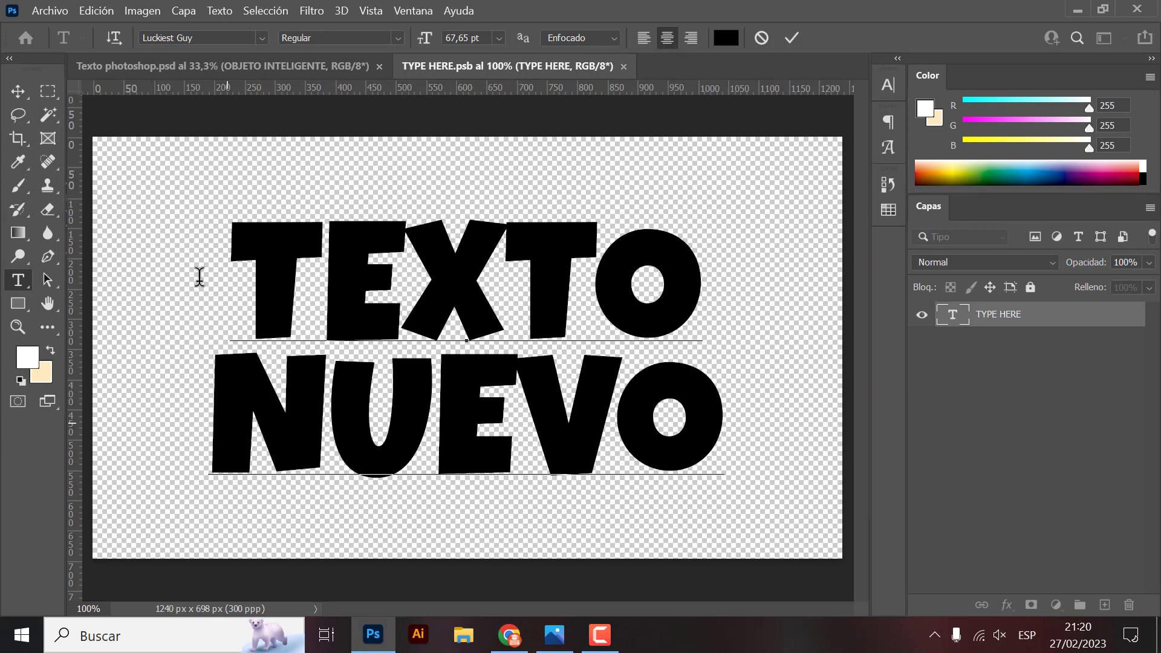
{"action": "left_click", "coordinate": [18, 90]}
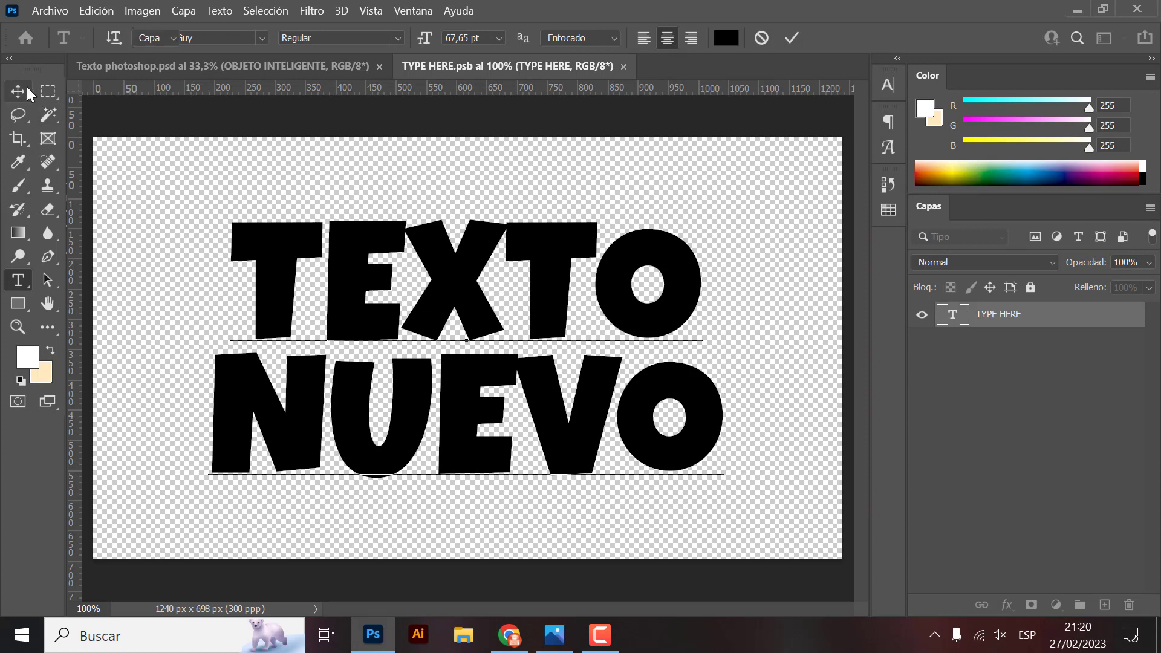
{"action": "left_click", "coordinate": [265, 67]}
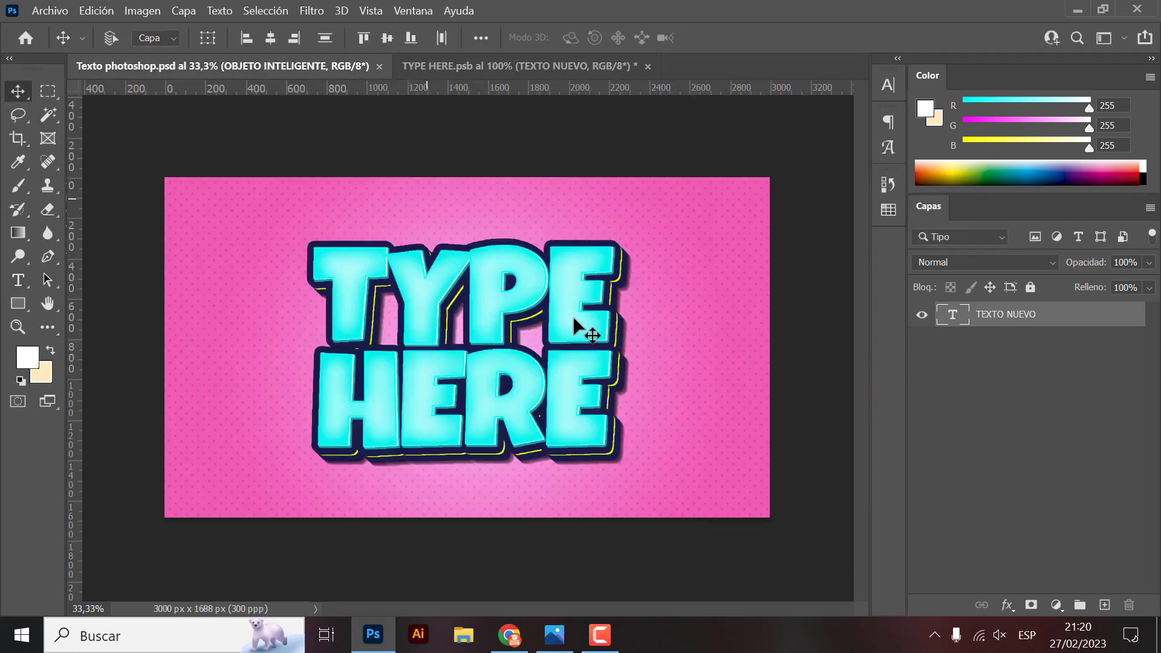
{"action": "left_click", "coordinate": [534, 71]}
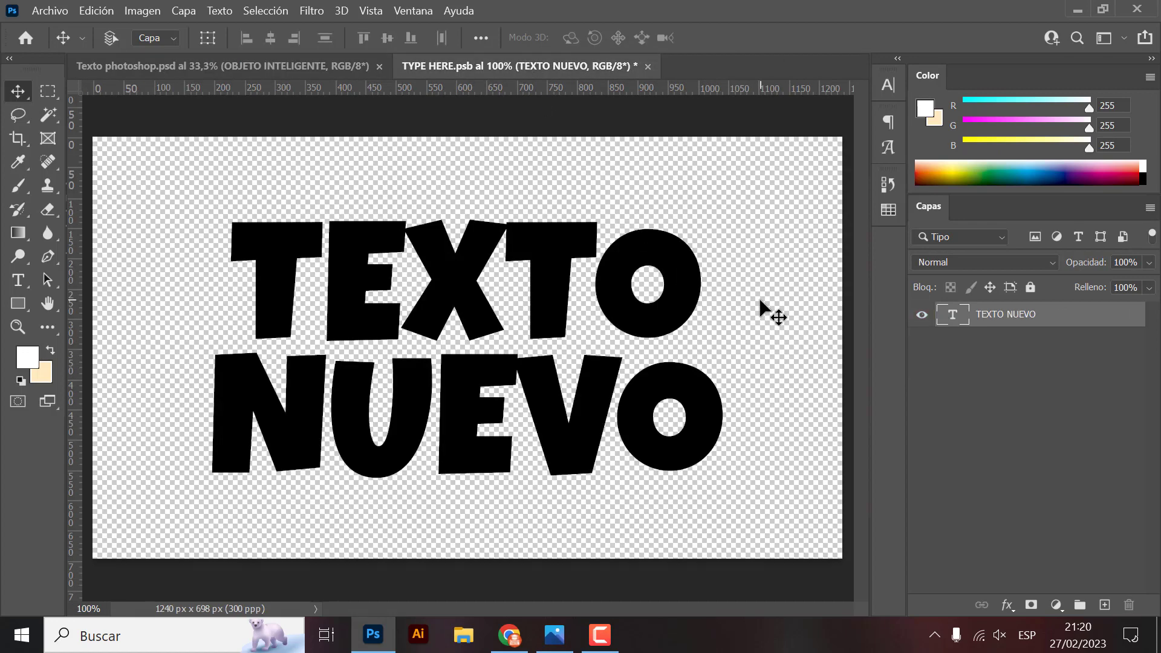
{"action": "left_click", "coordinate": [49, 10]}
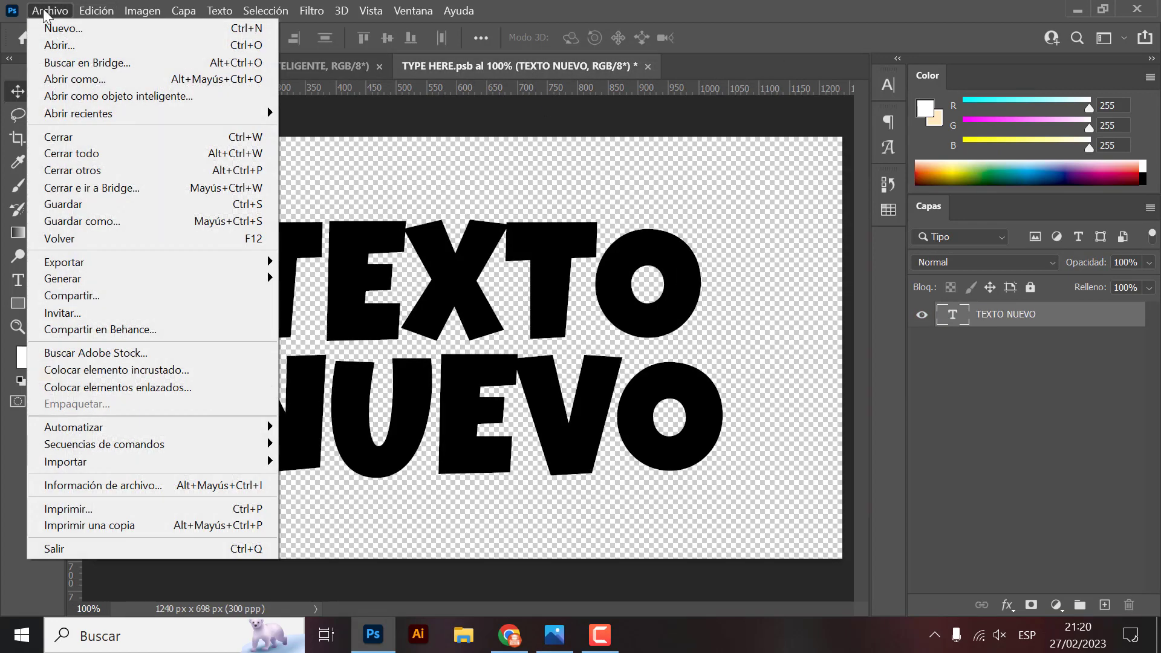
- Save TYPE HERE.psb via Archivo > Guardar, check the pink design, and close the .psb tab
{"action": "left_click", "coordinate": [93, 205]}
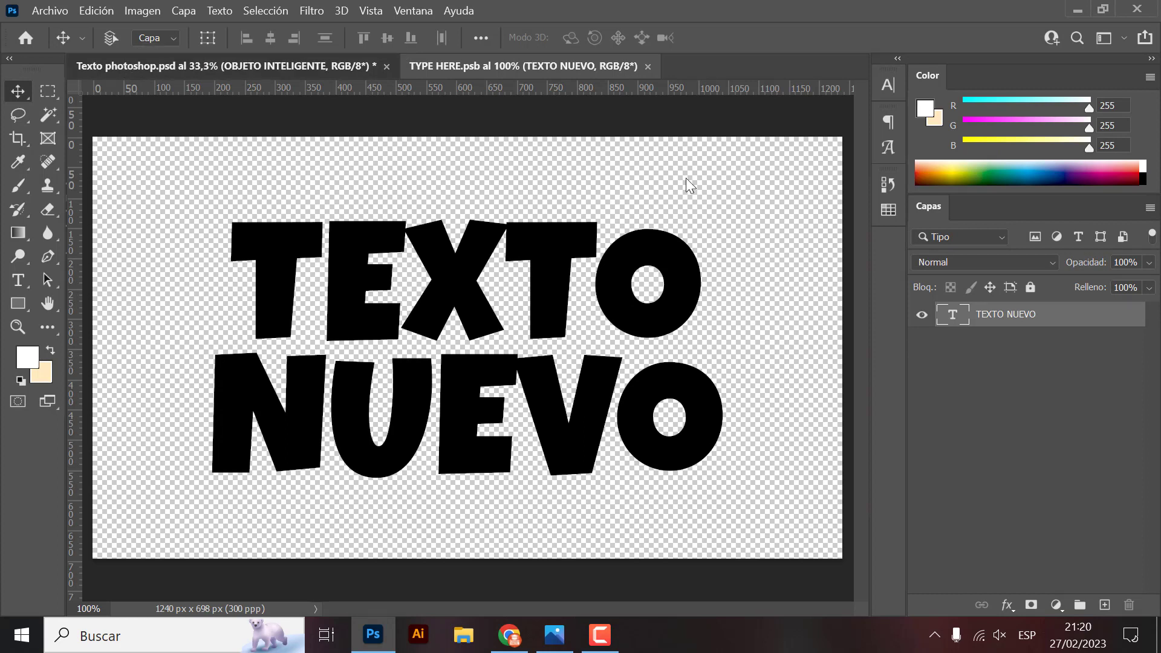
{"action": "key", "text": "ctrl+Tab"}
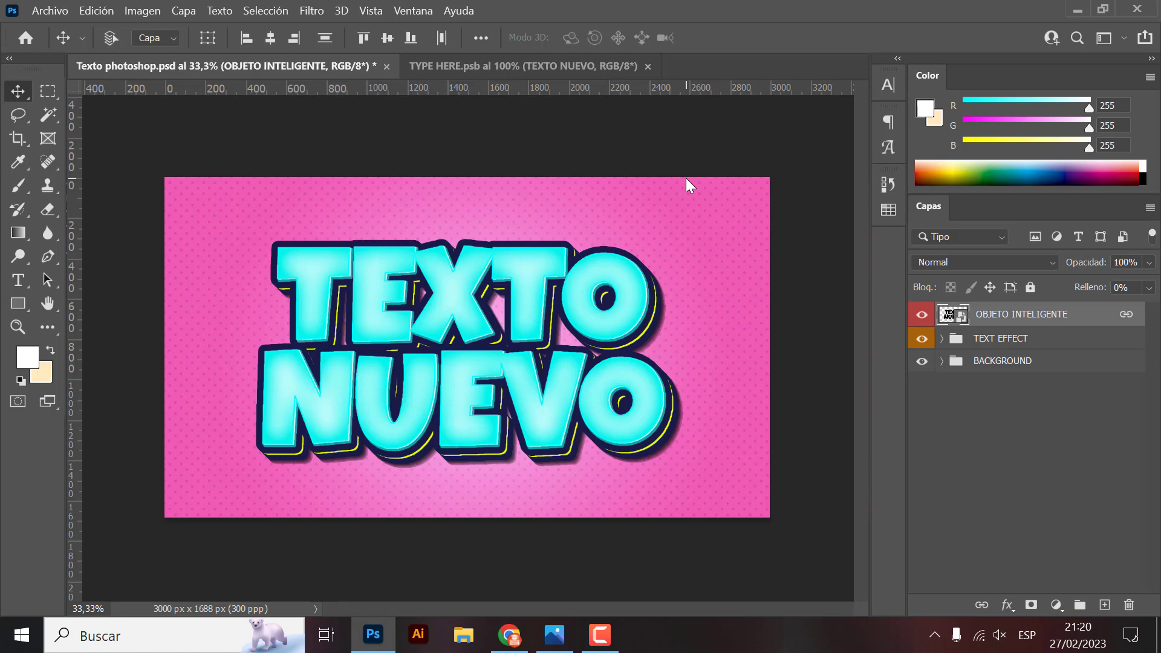
{"action": "left_click", "coordinate": [568, 66]}
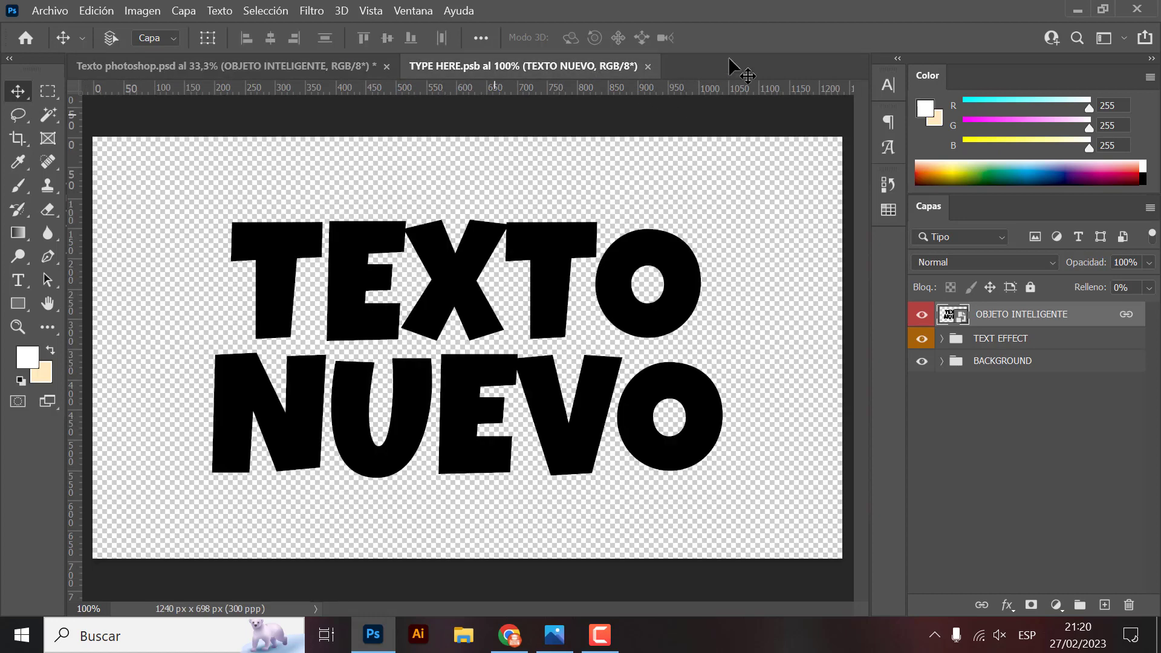
{"action": "left_click", "coordinate": [649, 66]}
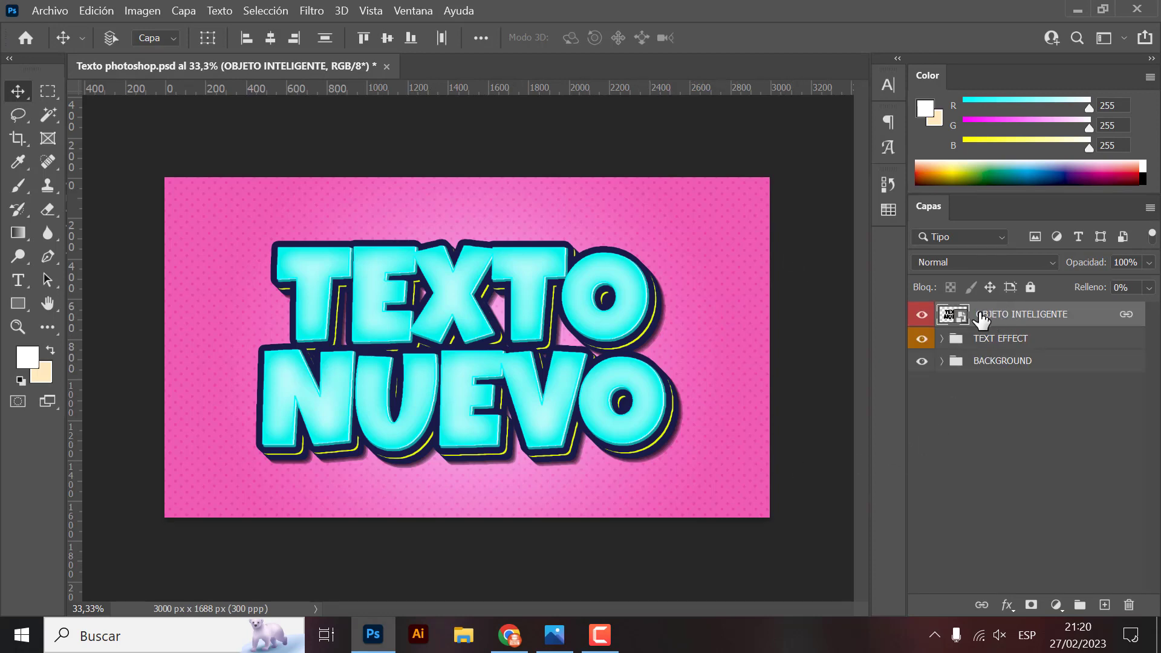
- Reopen the smart object's contents, change the text to EFECTO, and move it toward centre
{"action": "double_click", "coordinate": [945, 316]}
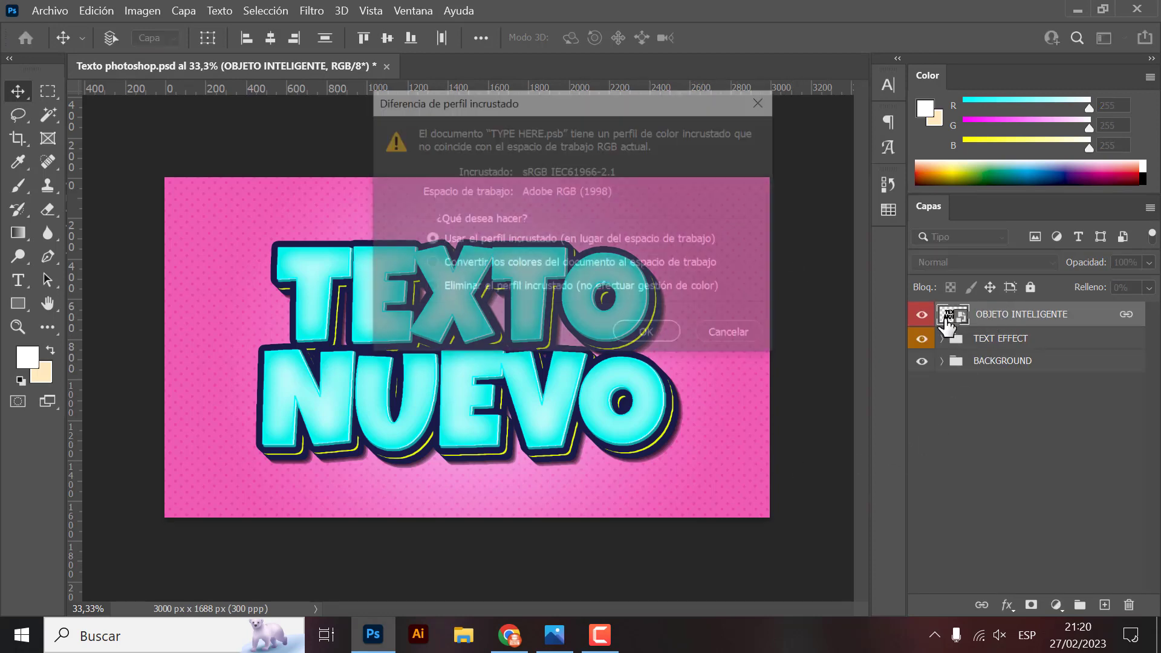
{"action": "left_click", "coordinate": [627, 336]}
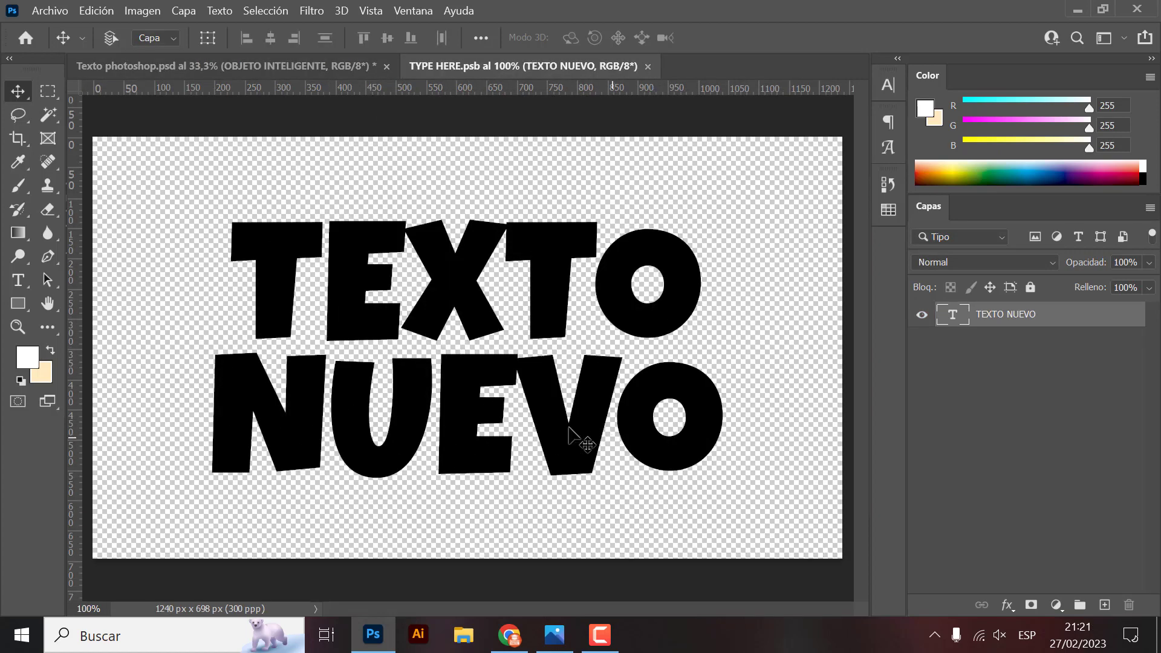
{"action": "double_click", "coordinate": [656, 440]}
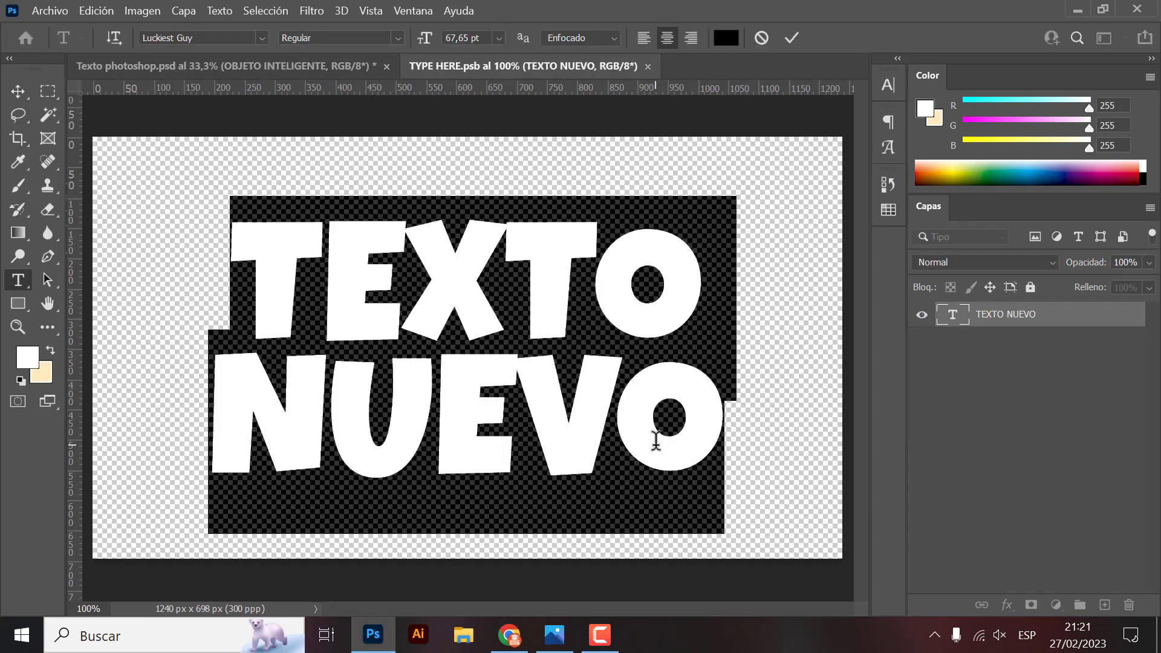
{"action": "type", "text": "EFE"}
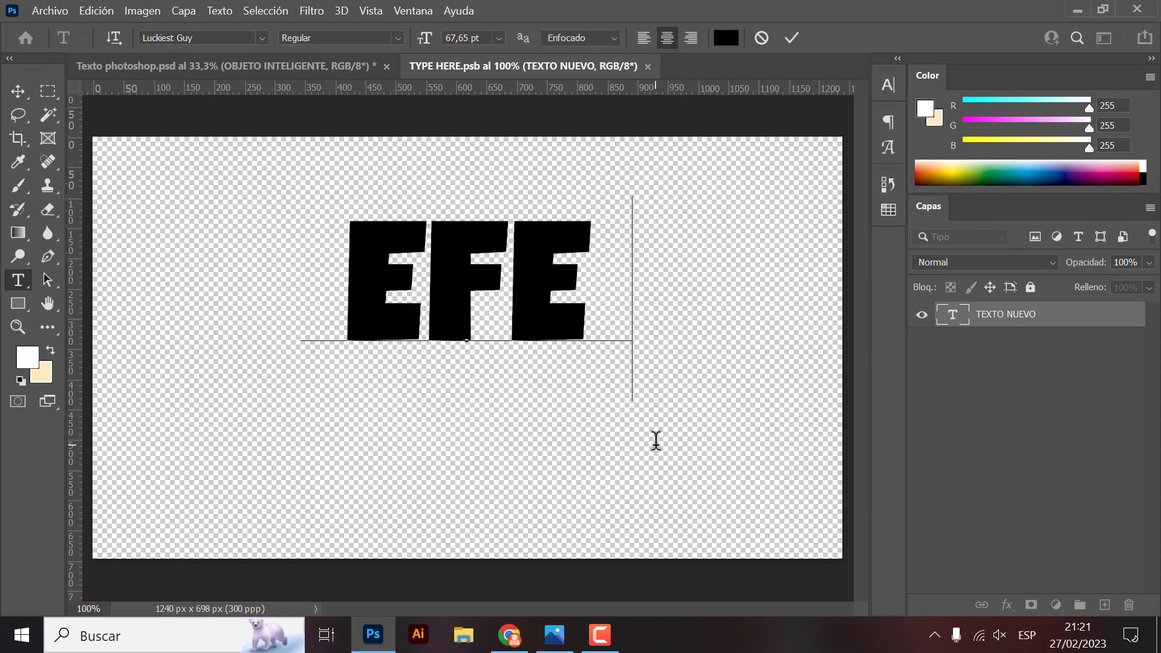
{"action": "type", "text": "CTO"}
{"action": "left_click", "coordinate": [17, 91]}
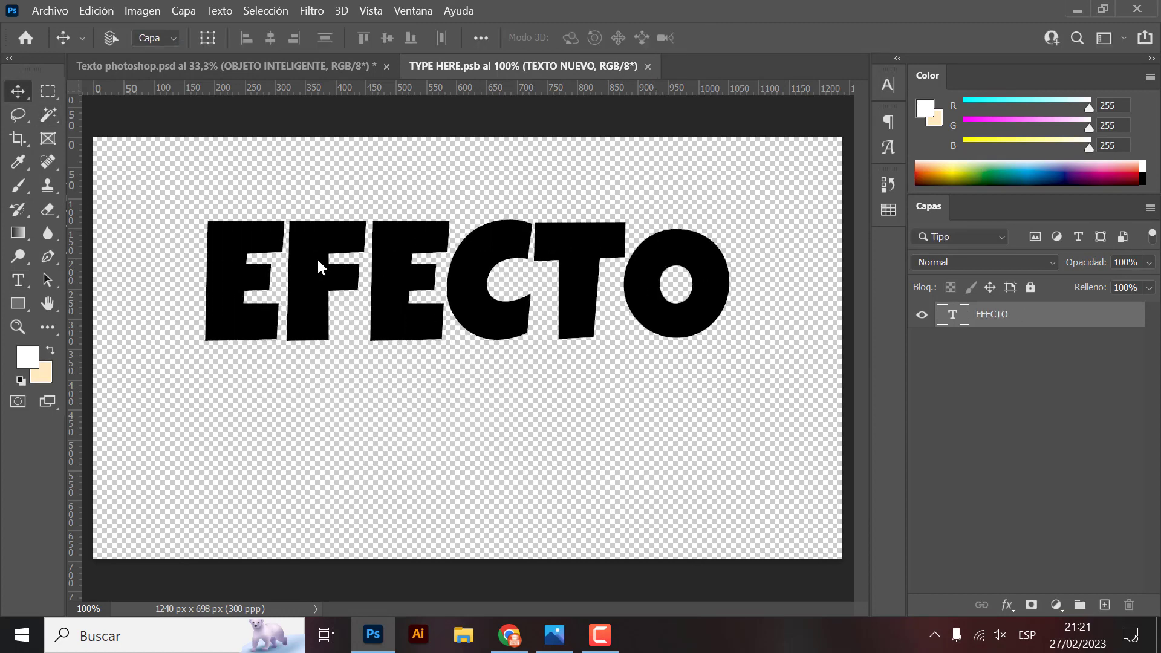
{"action": "left_click_drag", "start_coordinate": [391, 293], "coordinate": [403, 361]}
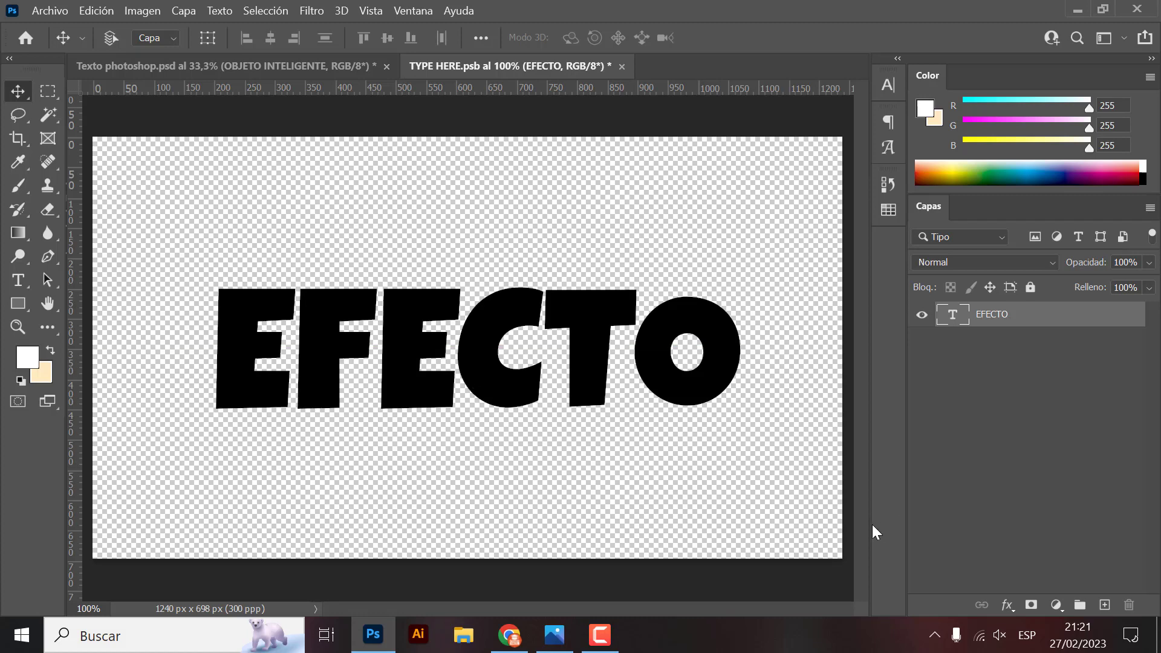
- Save, preview EFECTO in the pink design, then undo back to TEXTO NUEVO
{"action": "key", "text": "ctrl+s"}
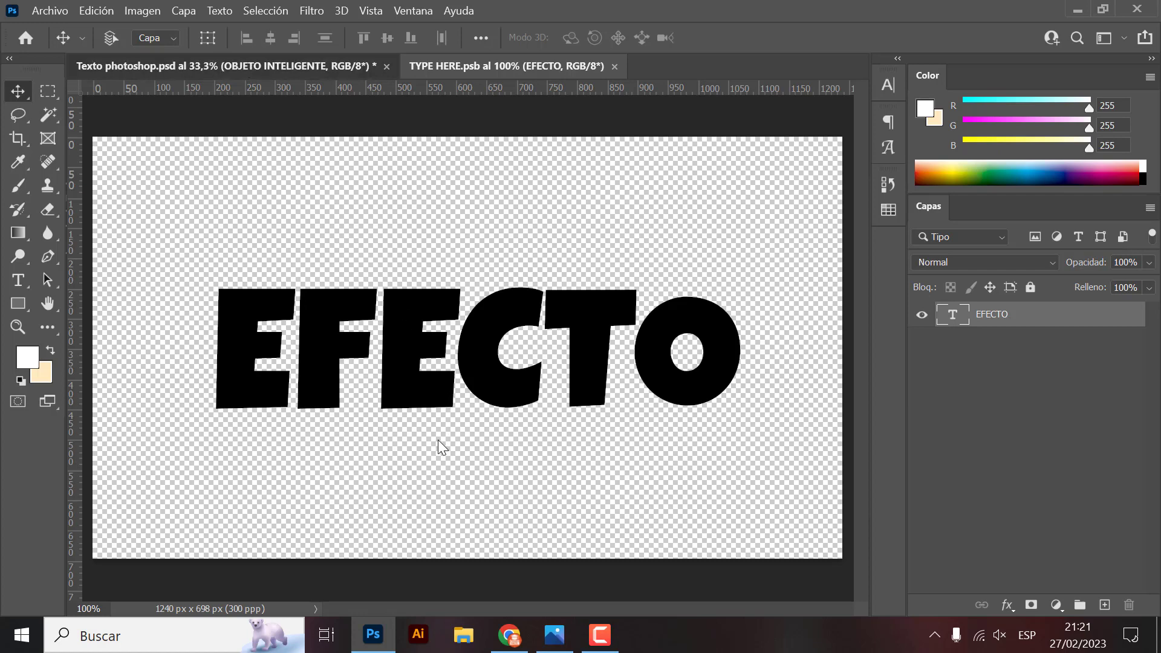
{"action": "key", "text": "ctrl+Tab"}
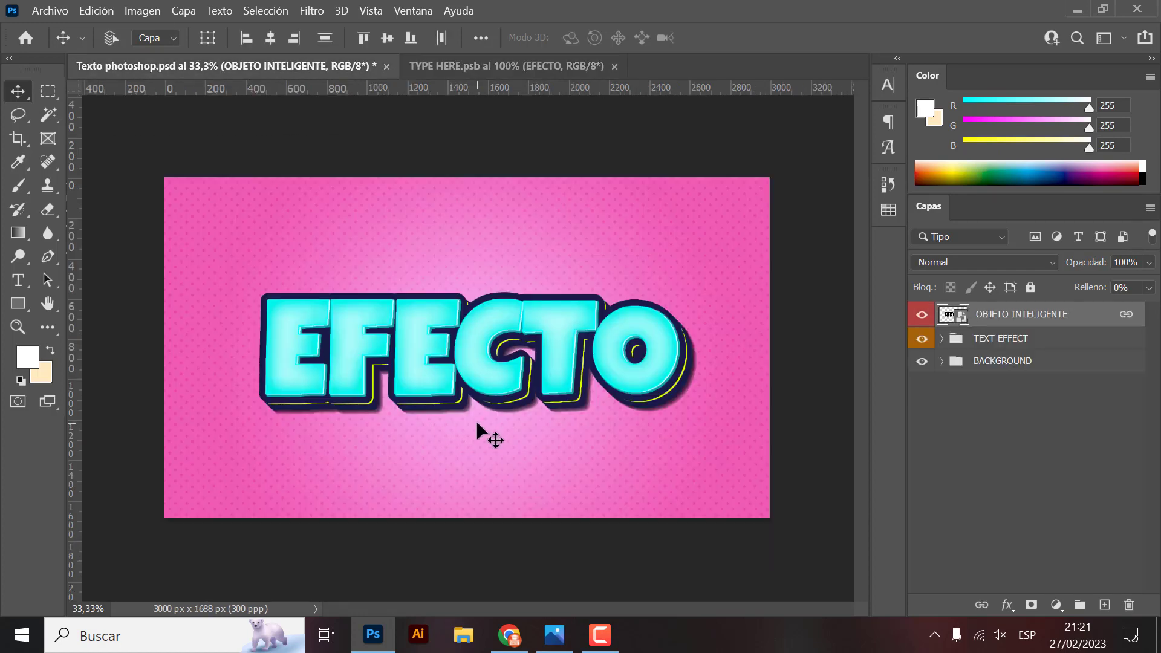
{"action": "left_click", "coordinate": [485, 68]}
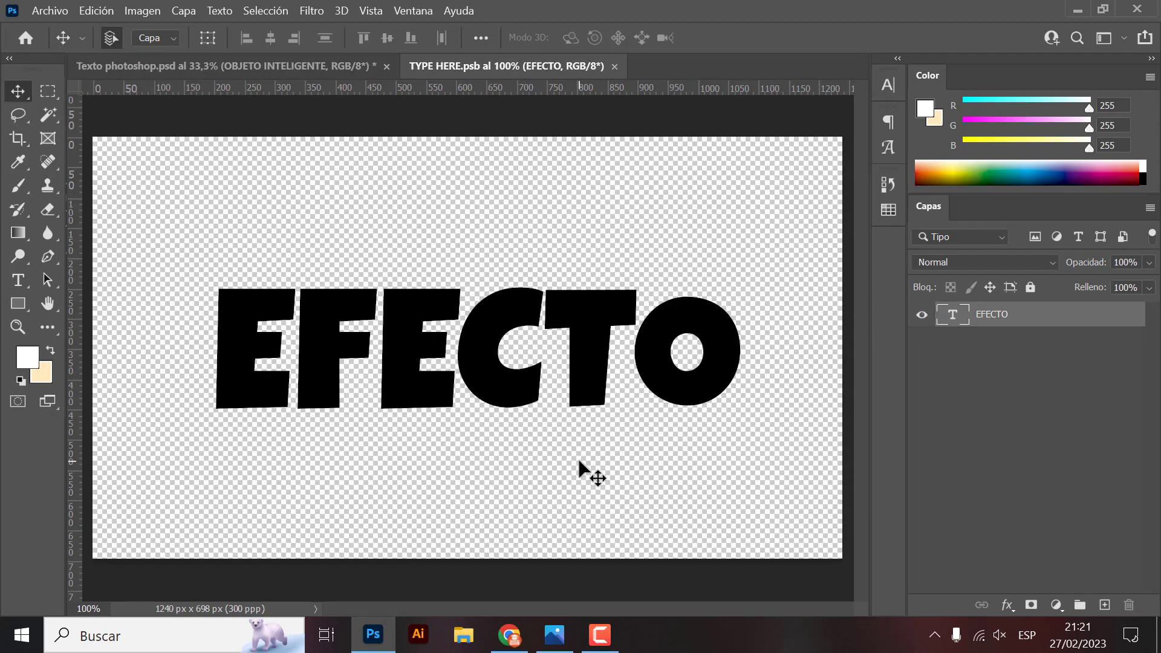
{"action": "key", "text": "ctrl+z"}
{"action": "key", "text": "ctrl+z"}
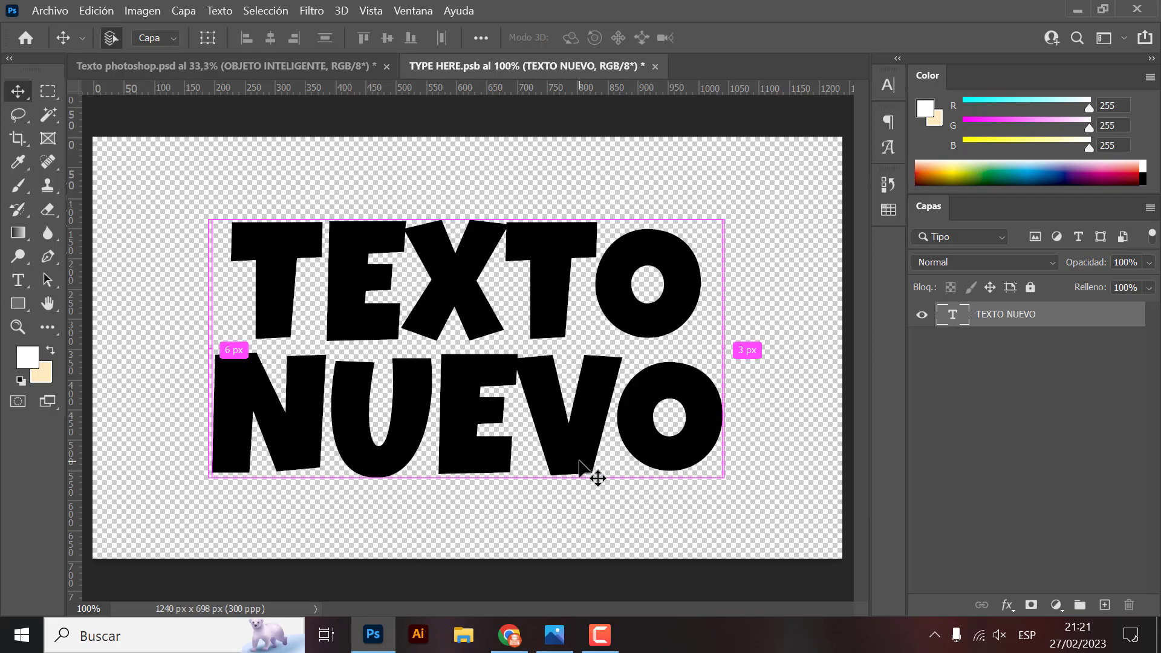
- Save TEXTO NUEVO in TYPE HERE.psb, check the pink Texto photoshop.psd design, and go back
{"action": "left_click_drag", "start_coordinate": [579, 462], "coordinate": [579, 462]}
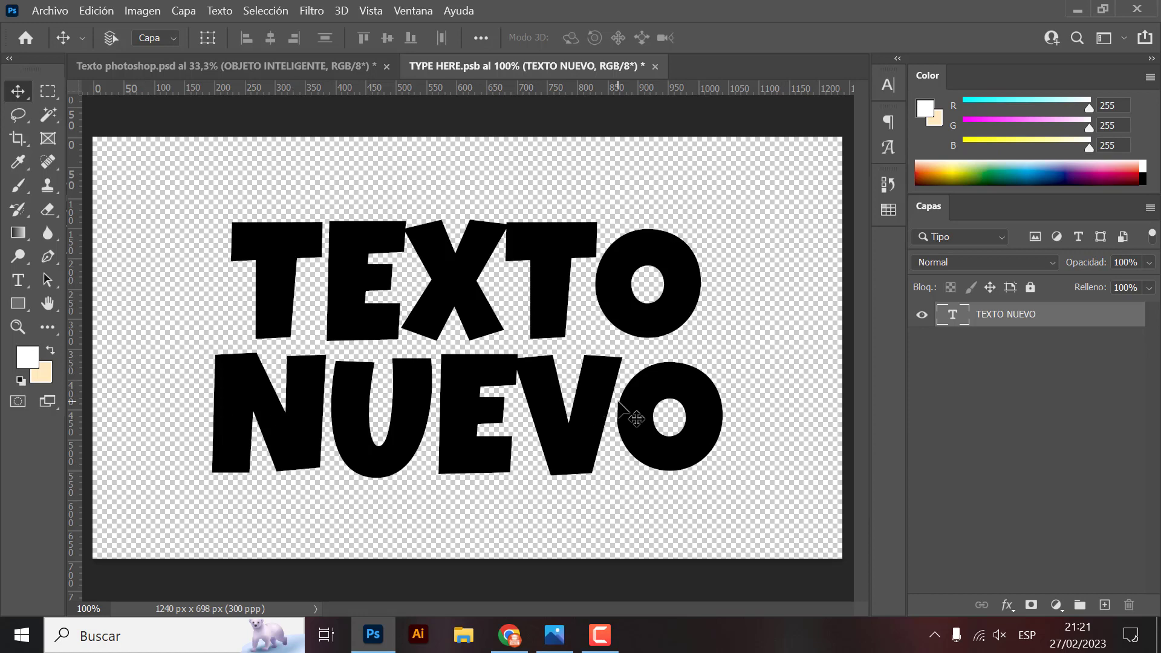
{"action": "left_click", "coordinate": [51, 12]}
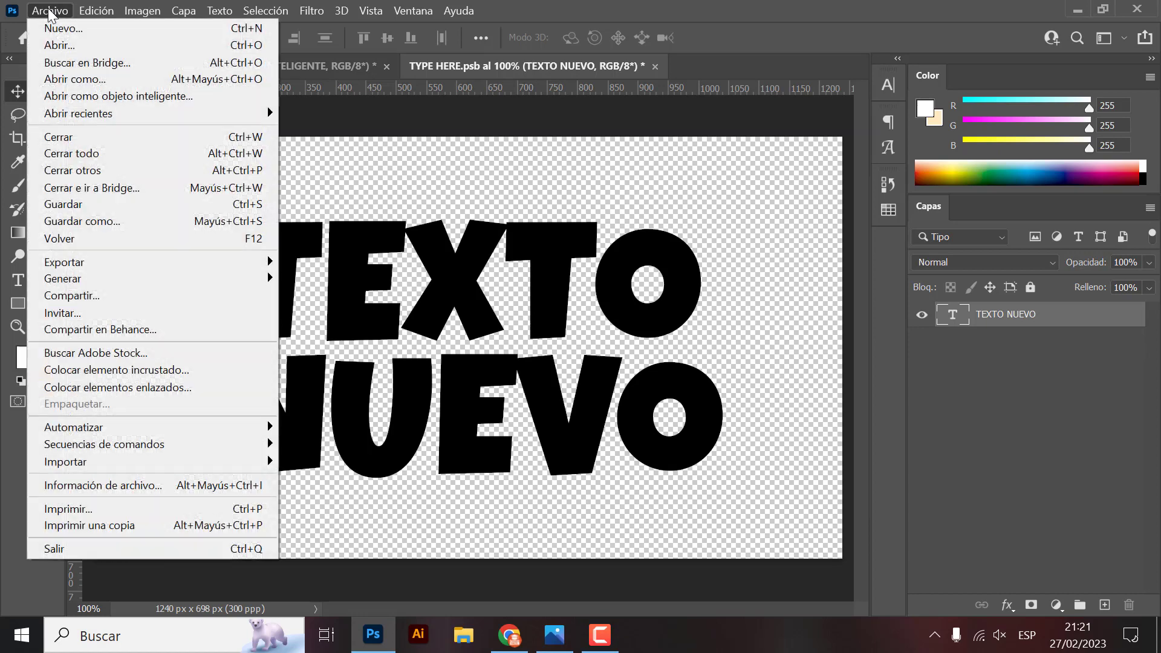
{"action": "left_click", "coordinate": [74, 205]}
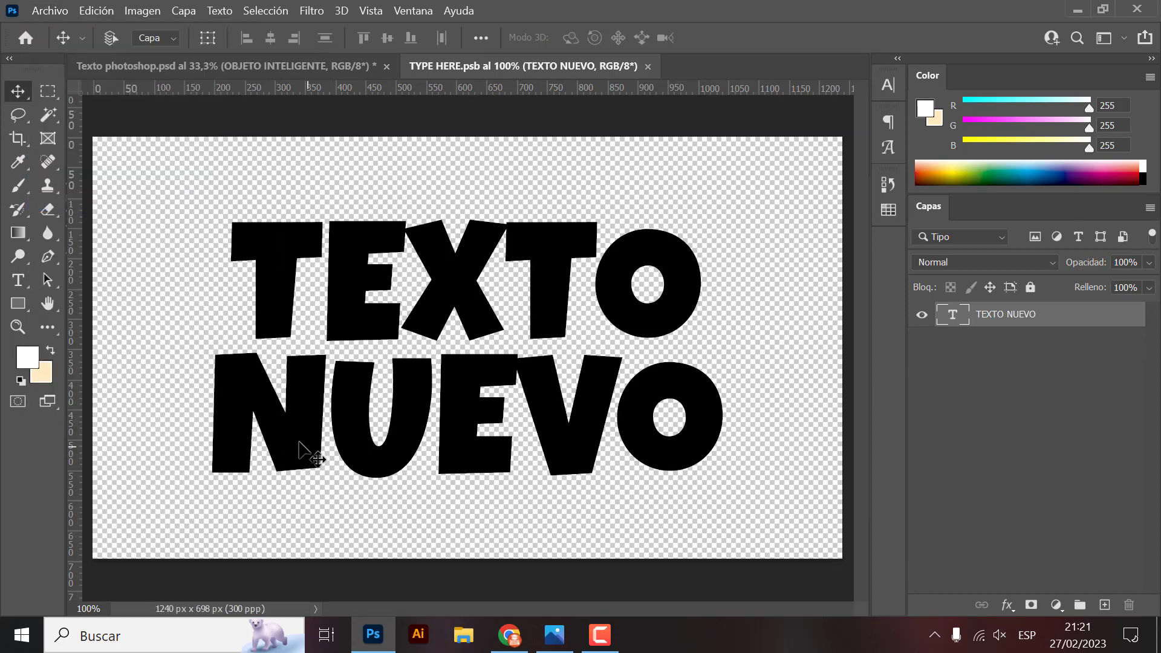
{"action": "left_click", "coordinate": [148, 68]}
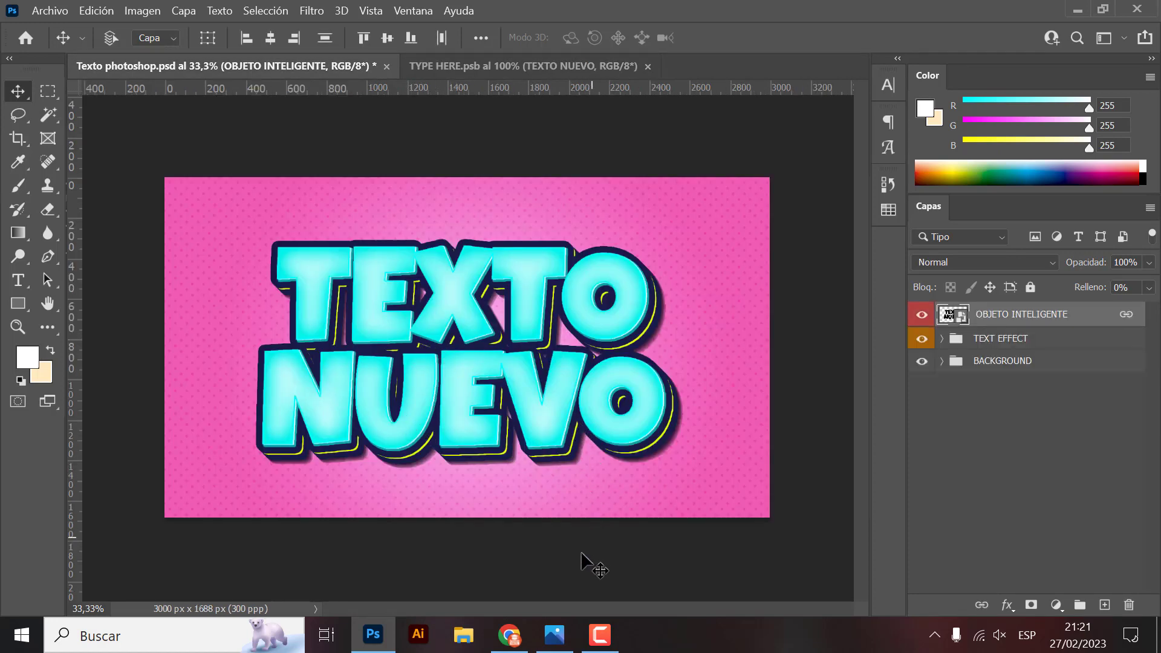
{"action": "left_click", "coordinate": [478, 70]}
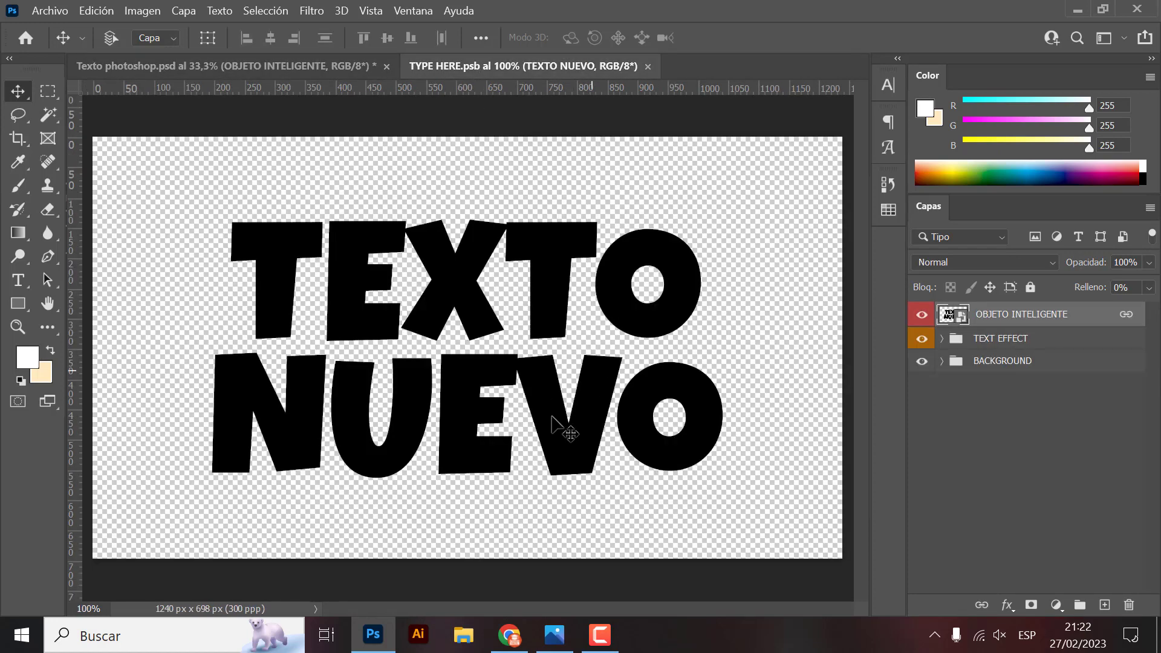
- Select the TEXTO NUEVO text and try the Nandaka Western font
{"action": "double_click", "coordinate": [681, 446]}
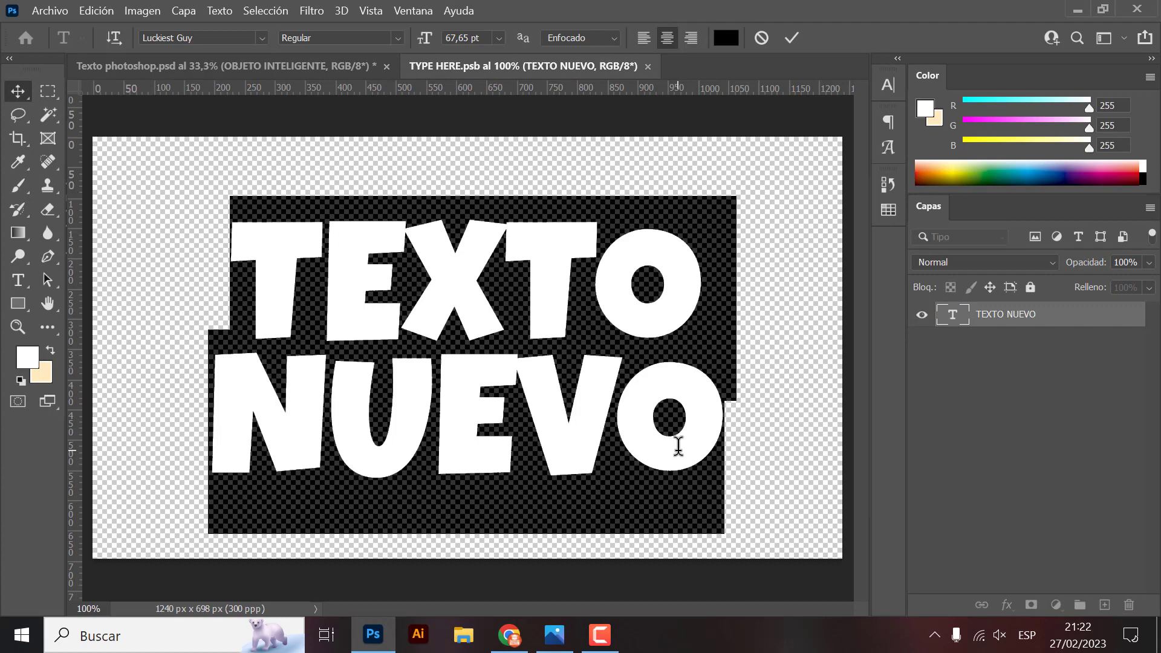
{"action": "left_click", "coordinate": [258, 39]}
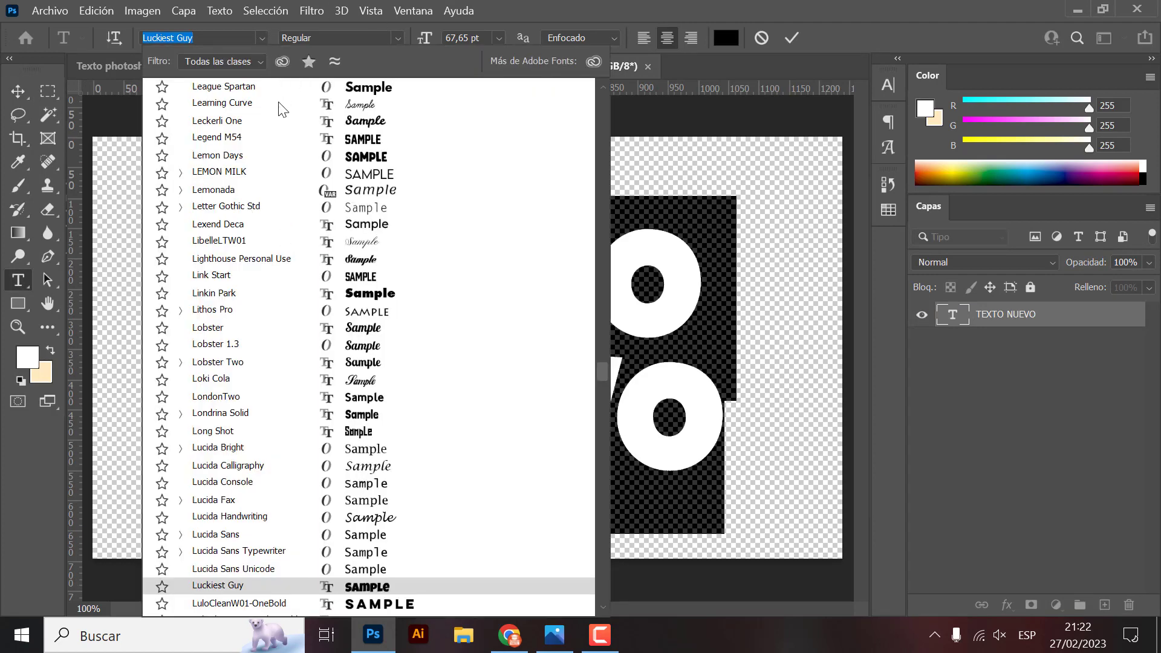
{"action": "scroll", "coordinate": [400, 305], "scroll_direction": "down", "scroll_amount": 2}
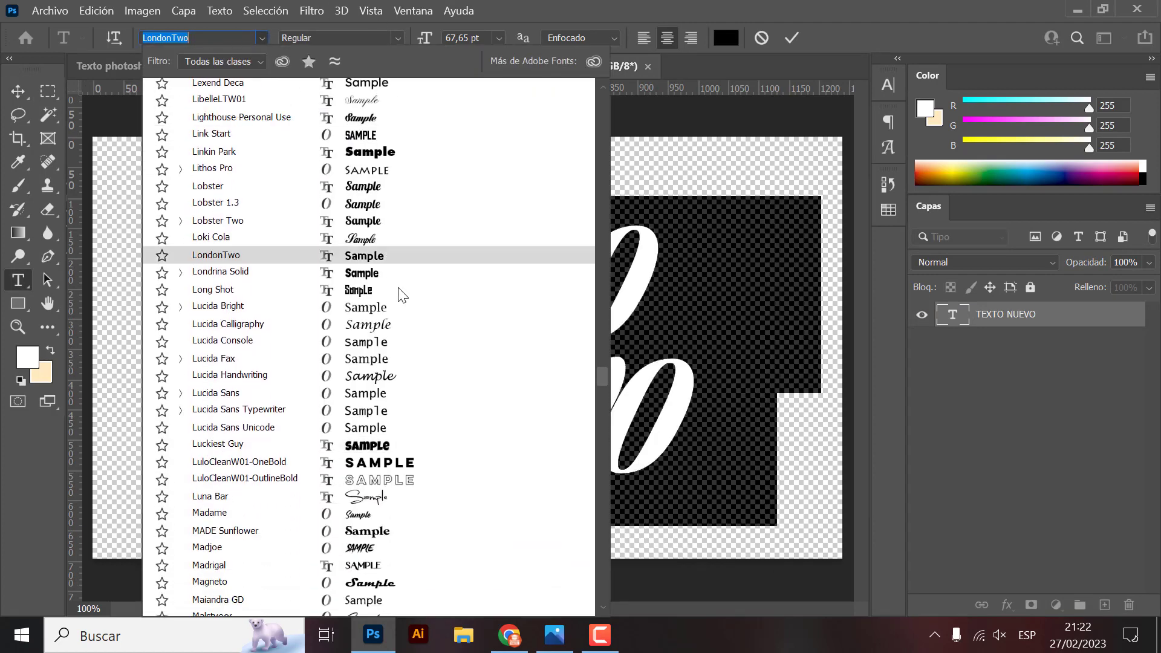
{"action": "scroll", "coordinate": [400, 306], "scroll_direction": "down", "scroll_amount": 1}
{"action": "scroll", "coordinate": [401, 308], "scroll_direction": "down", "scroll_amount": 2}
{"action": "scroll", "coordinate": [421, 303], "scroll_direction": "down", "scroll_amount": 1}
{"action": "scroll", "coordinate": [412, 300], "scroll_direction": "down", "scroll_amount": 1}
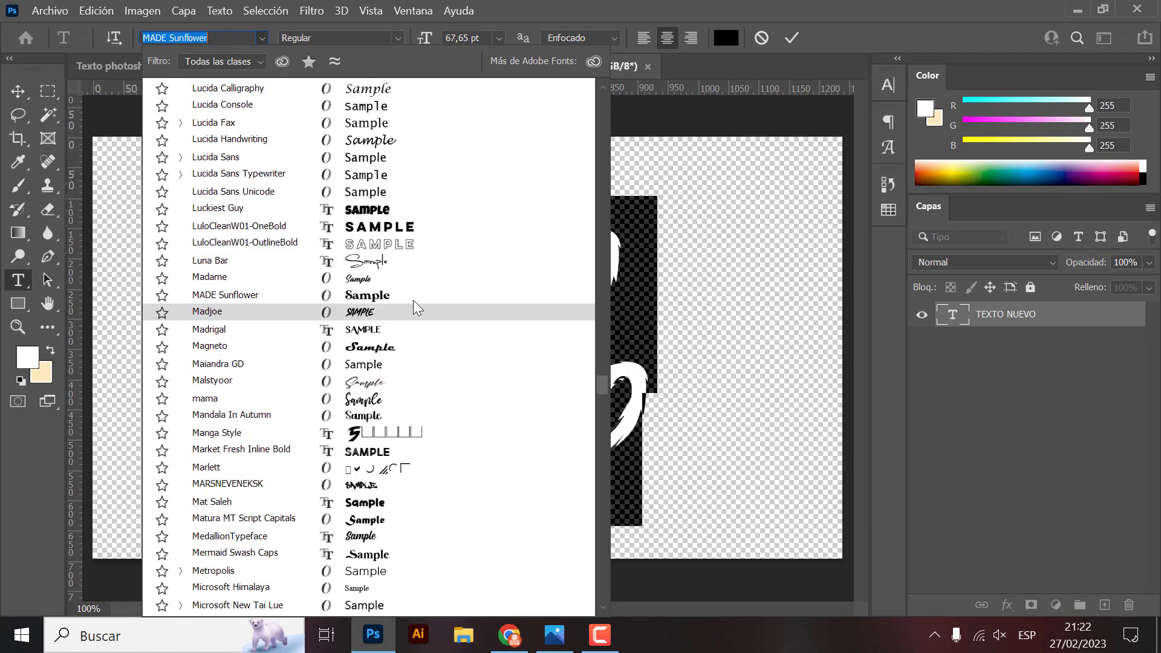
{"action": "scroll", "coordinate": [363, 251], "scroll_direction": "down", "scroll_amount": 1}
{"action": "scroll", "coordinate": [308, 252], "scroll_direction": "down", "scroll_amount": 1}
{"action": "scroll", "coordinate": [307, 253], "scroll_direction": "down", "scroll_amount": 2}
{"action": "scroll", "coordinate": [302, 332], "scroll_direction": "down", "scroll_amount": 2}
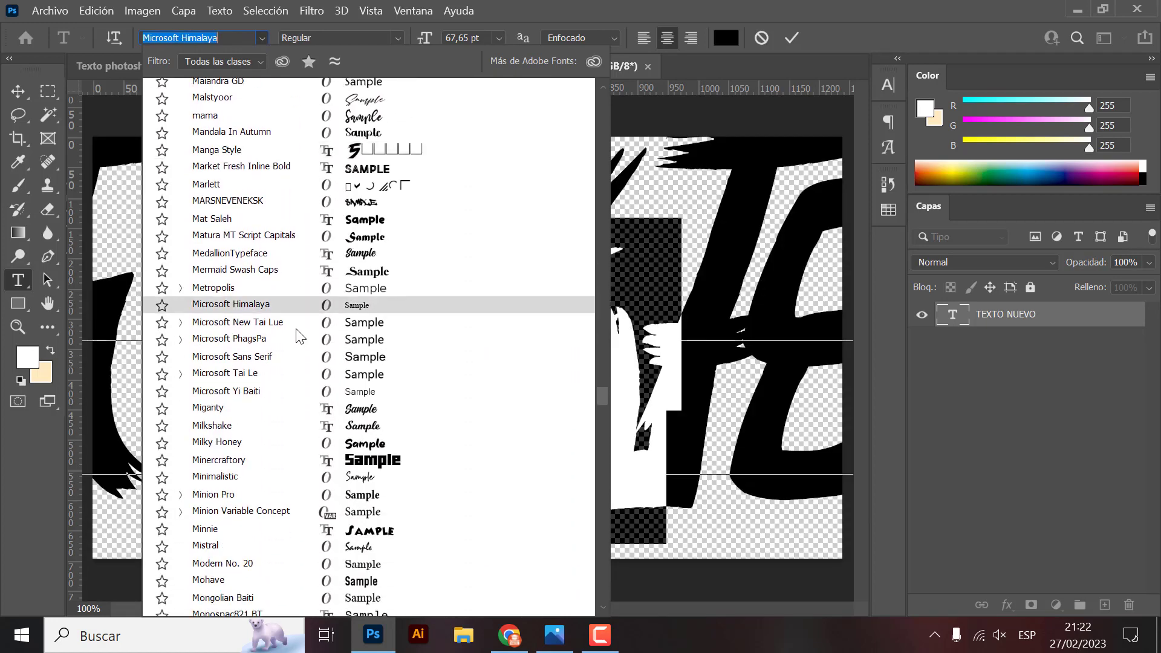
{"action": "scroll", "coordinate": [306, 337], "scroll_direction": "down", "scroll_amount": 1}
{"action": "scroll", "coordinate": [328, 332], "scroll_direction": "down", "scroll_amount": 2}
{"action": "scroll", "coordinate": [329, 339], "scroll_direction": "down", "scroll_amount": 2}
{"action": "scroll", "coordinate": [351, 345], "scroll_direction": "down", "scroll_amount": 1}
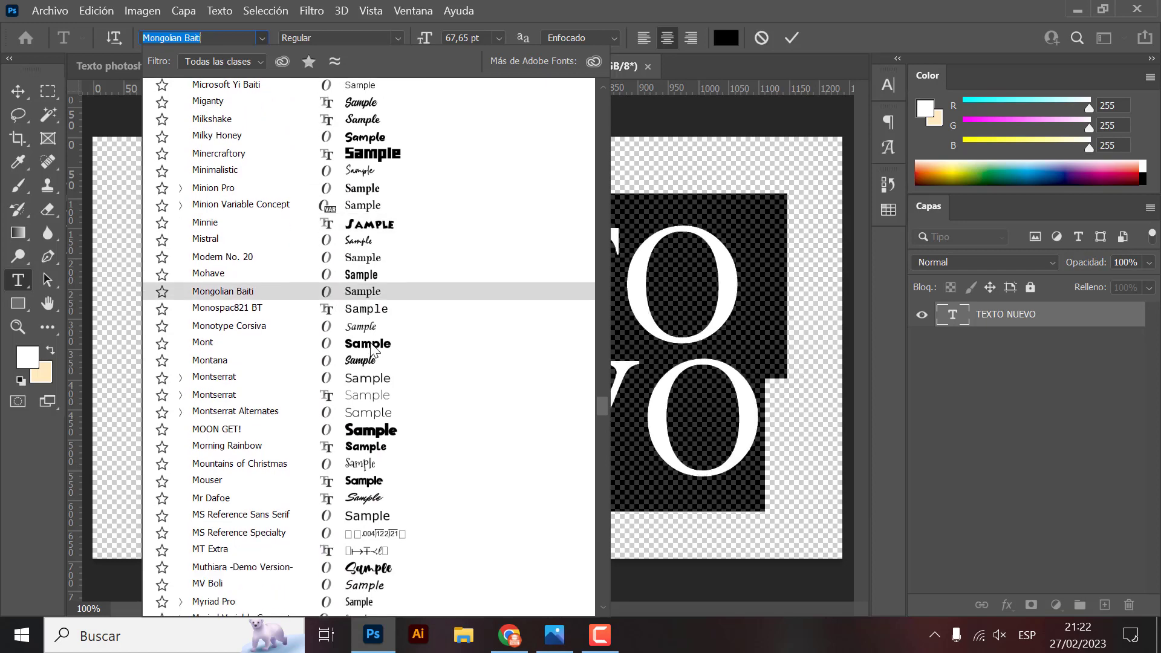
{"action": "scroll", "coordinate": [387, 351], "scroll_direction": "down", "scroll_amount": 1}
{"action": "scroll", "coordinate": [399, 353], "scroll_direction": "down", "scroll_amount": 2}
{"action": "scroll", "coordinate": [399, 360], "scroll_direction": "down", "scroll_amount": 1}
{"action": "scroll", "coordinate": [401, 375], "scroll_direction": "down", "scroll_amount": 1}
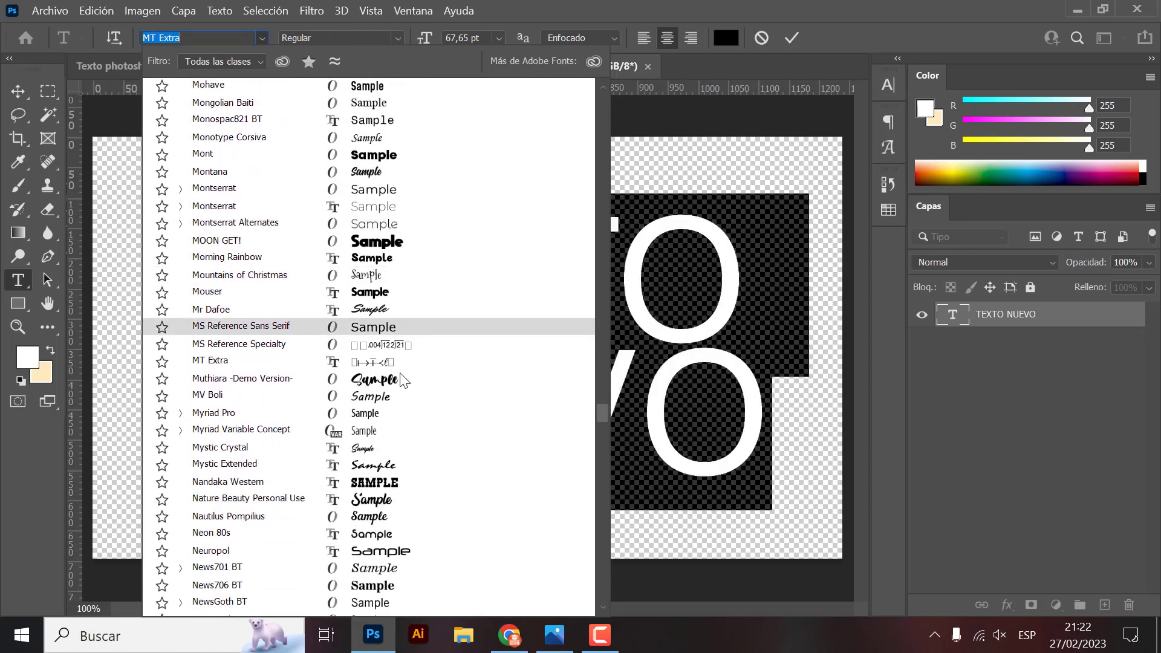
{"action": "left_click", "coordinate": [377, 483]}
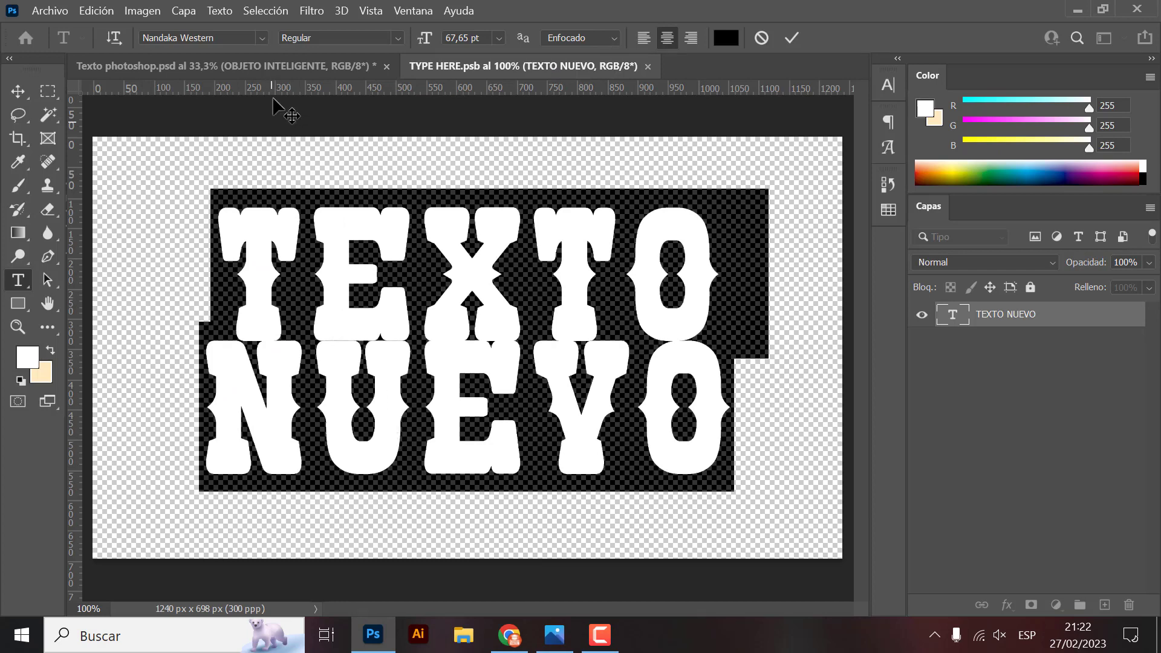
- Switch the text's font to Alameda Script PERSONAL USE
{"action": "left_click", "coordinate": [264, 39]}
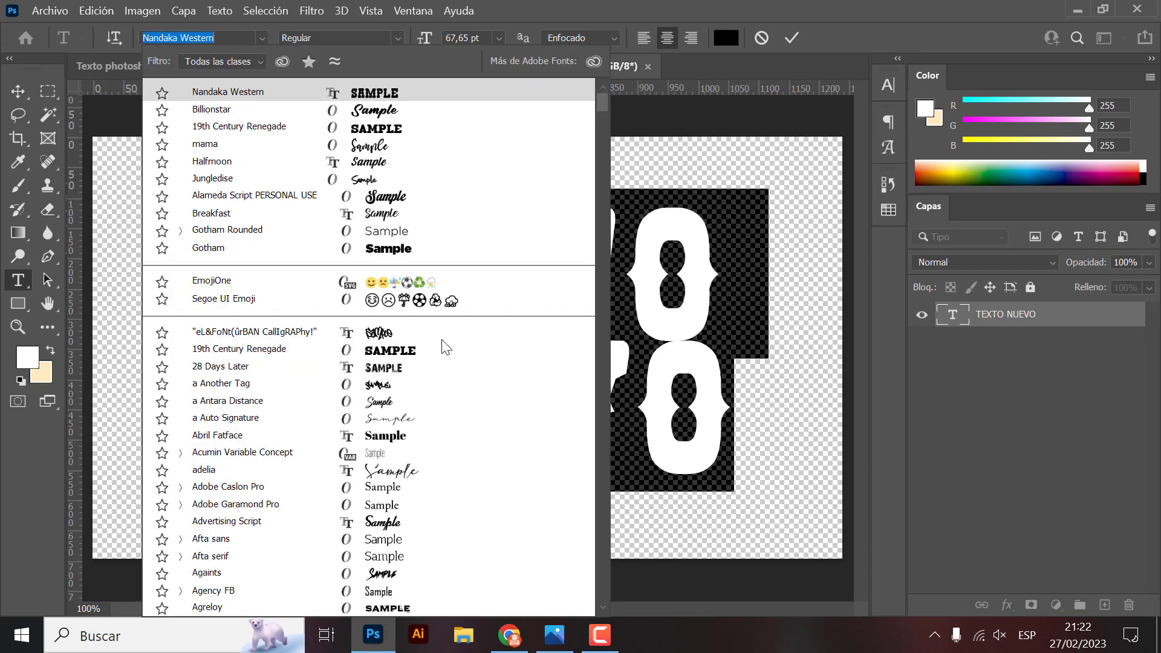
{"action": "scroll", "coordinate": [441, 351], "scroll_direction": "down", "scroll_amount": 2}
{"action": "scroll", "coordinate": [443, 363], "scroll_direction": "down", "scroll_amount": 2}
{"action": "scroll", "coordinate": [399, 411], "scroll_direction": "down", "scroll_amount": 2}
{"action": "scroll", "coordinate": [398, 412], "scroll_direction": "down", "scroll_amount": 1}
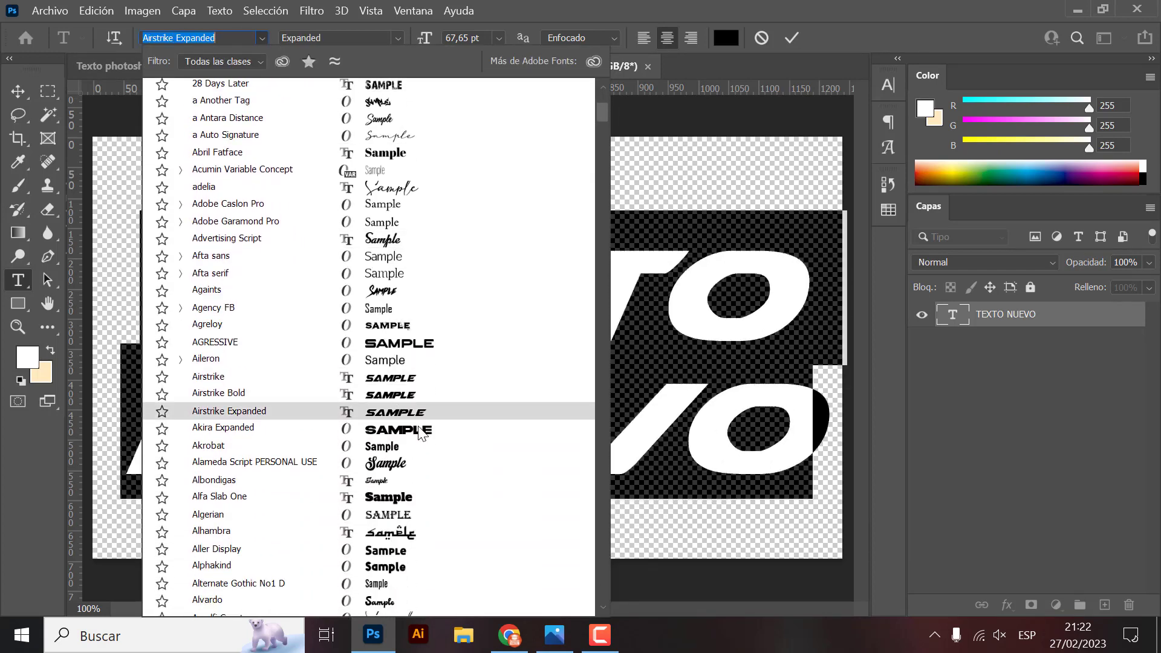
{"action": "left_click", "coordinate": [448, 473]}
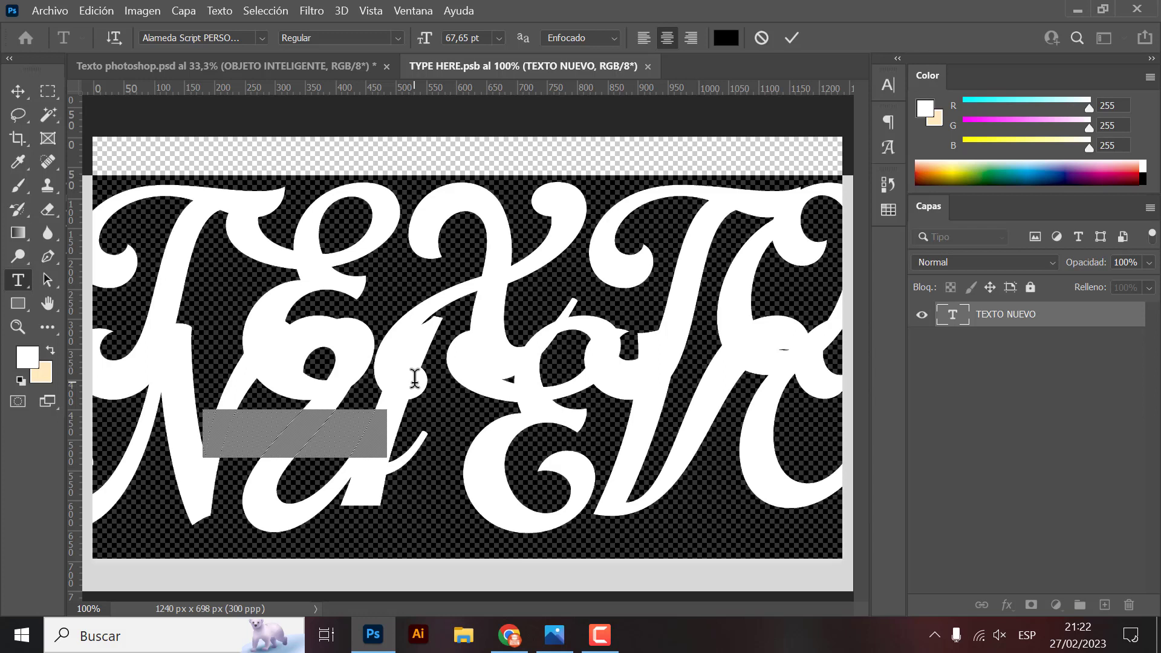
- Retype the text, trimming it back to a single T, with the Carácter panel shown
{"action": "type", "text": "T"}
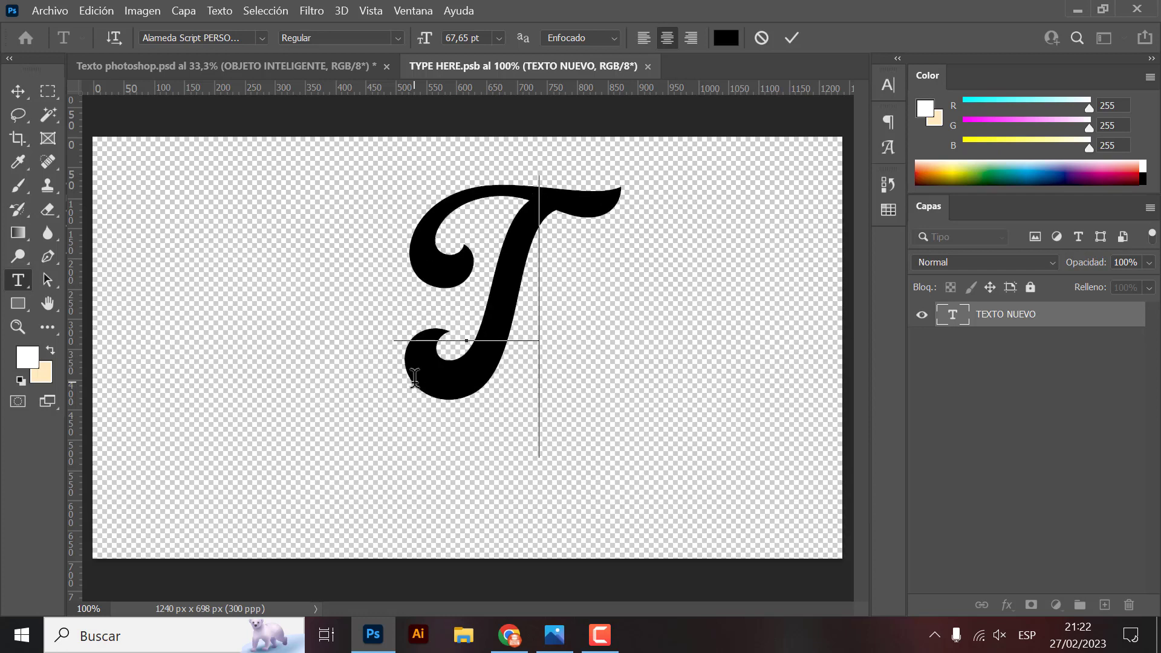
{"action": "type", "text": "E"}
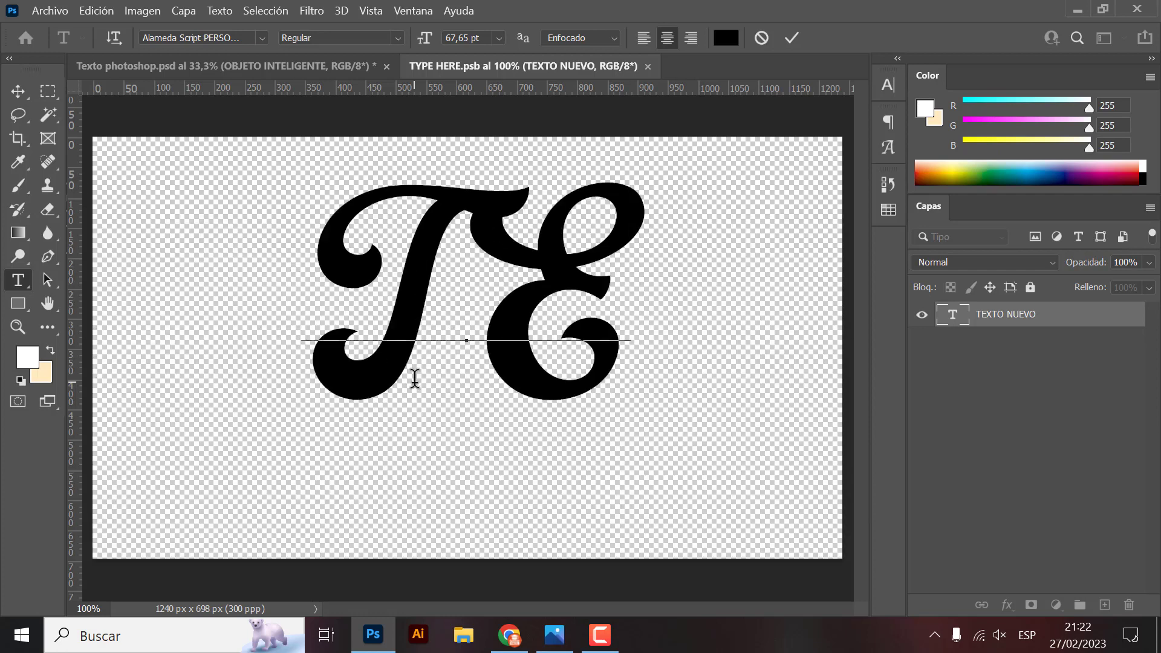
{"action": "key", "text": "BackSpace"}
{"action": "type", "text": "E XTO"}
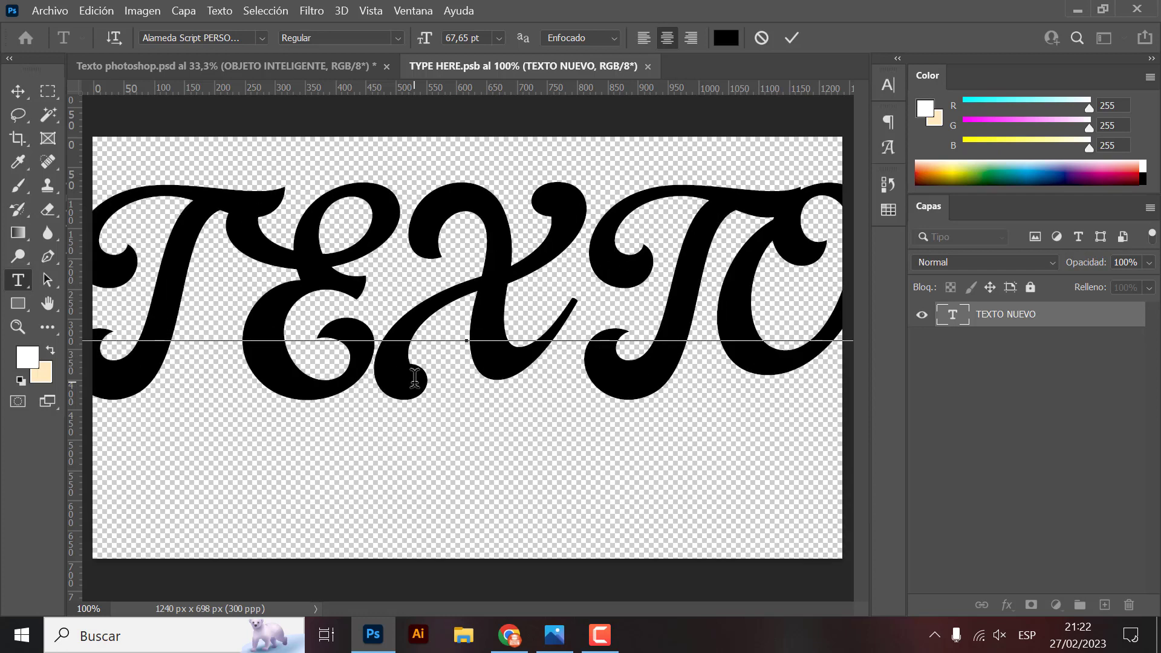
{"action": "key", "text": "BackSpace"}
{"action": "key", "text": "BackSpace"}
{"action": "key", "text": "BackSpace"}
{"action": "key", "text": "BackSpace"}
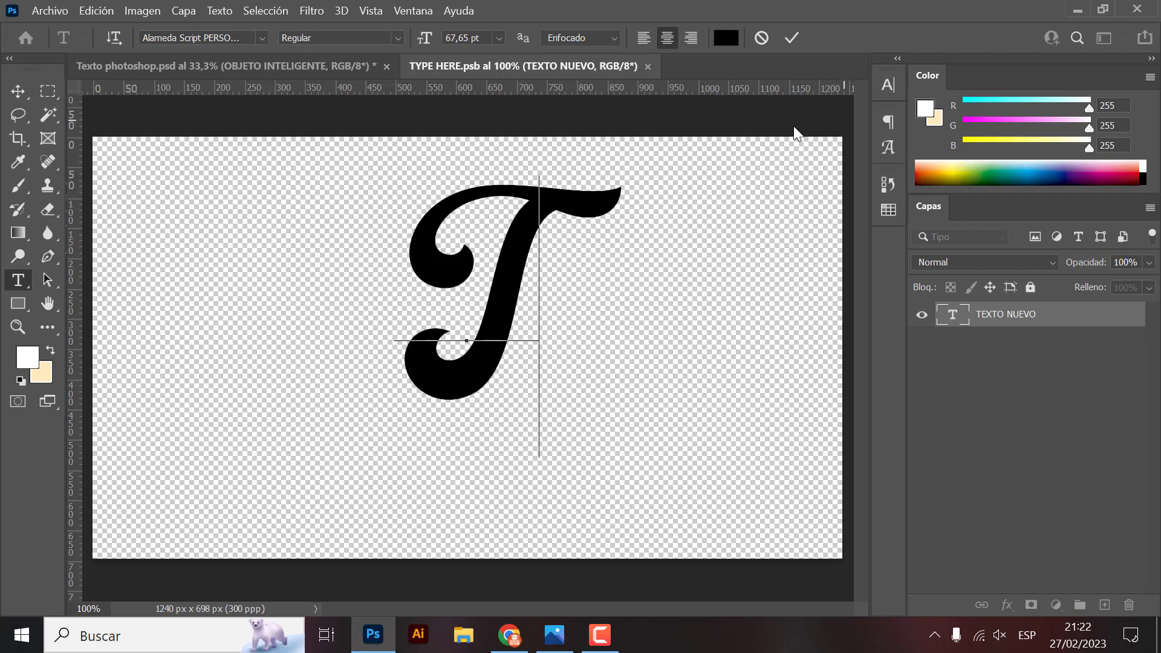
{"action": "left_click", "coordinate": [888, 86]}
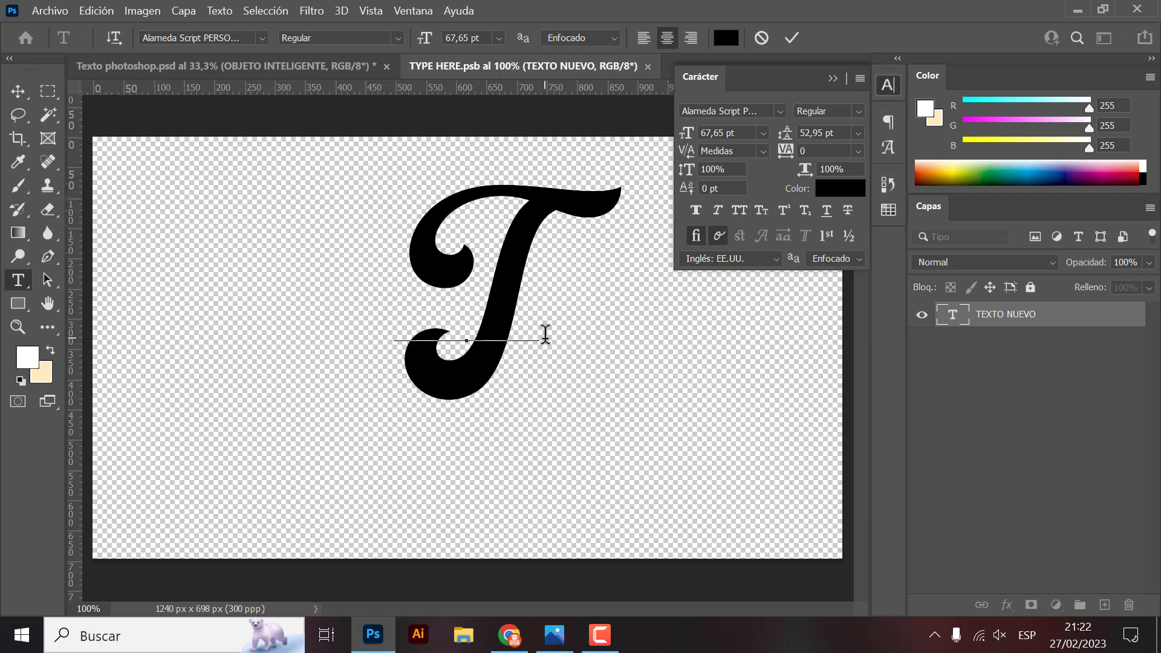
{"action": "type", "text": "E"}
{"action": "key", "text": "BackSpace"}
{"action": "type", "text": "EA"}
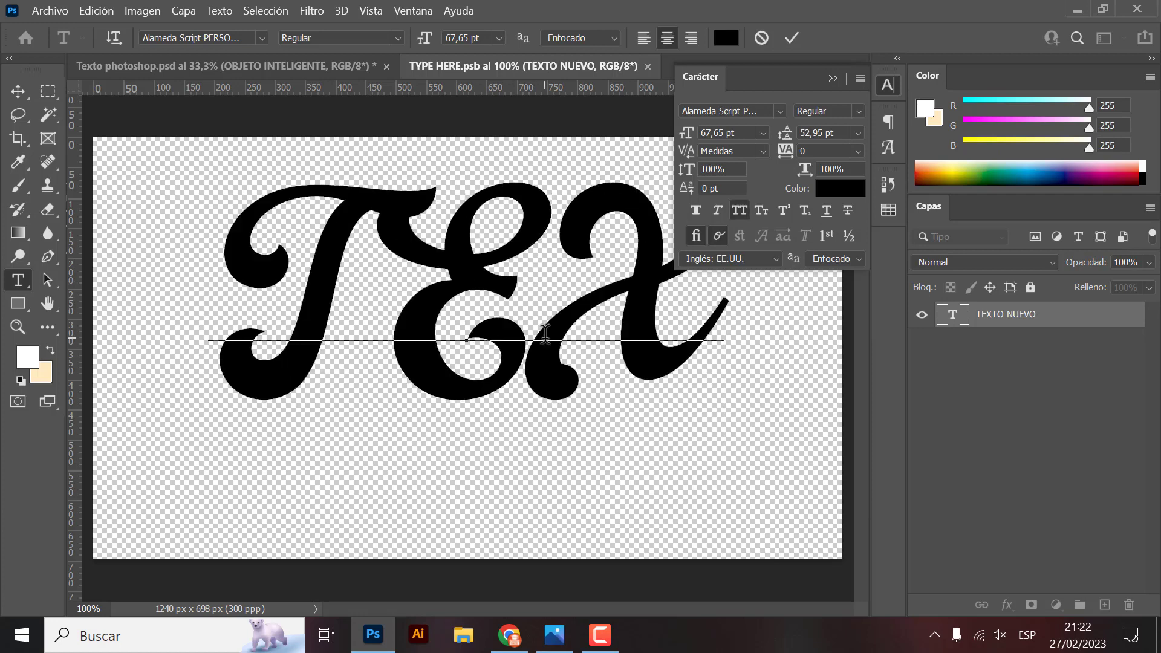
{"action": "key", "text": "BackSpace"}
{"action": "key", "text": "BackSpace"}
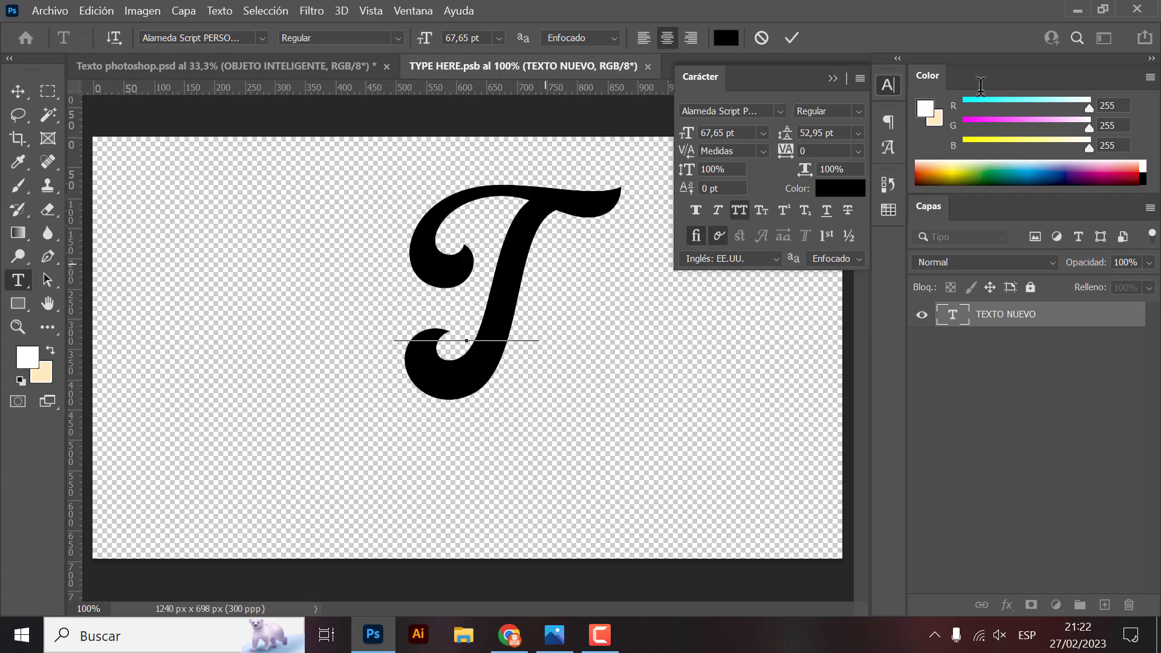
- Turn off All Caps, type 'Texto', commit it, and move it lower on the canvas
{"action": "double_click", "coordinate": [498, 266]}
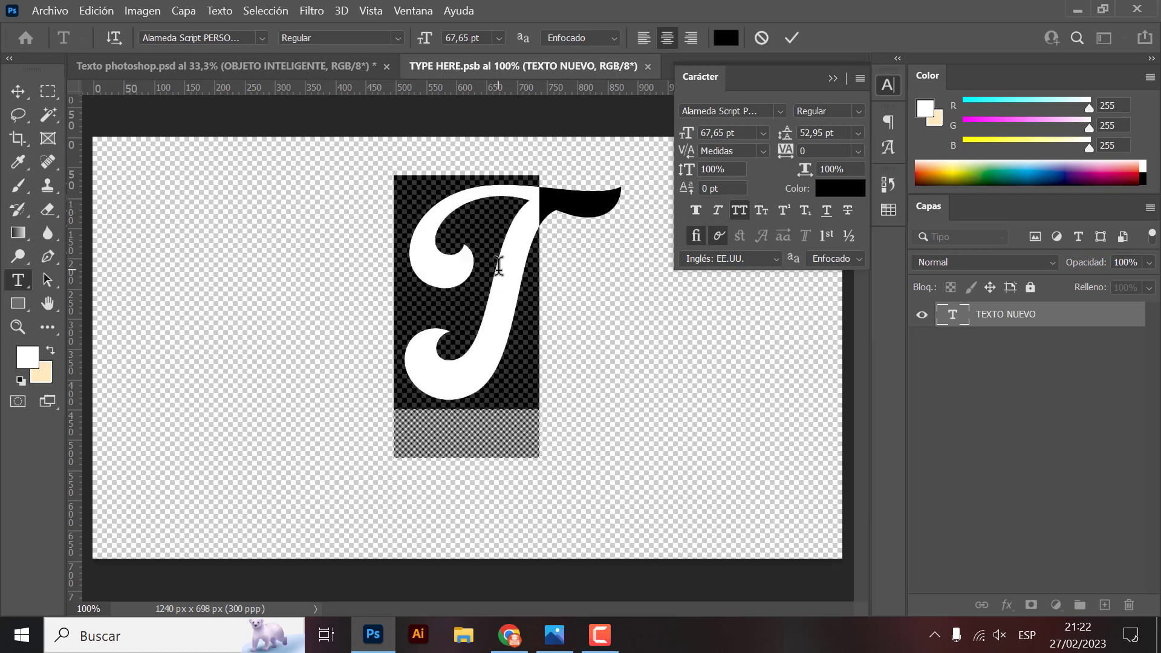
{"action": "left_click", "coordinate": [739, 210]}
{"action": "left_click_drag", "start_coordinate": [502, 281], "coordinate": [405, 260]}
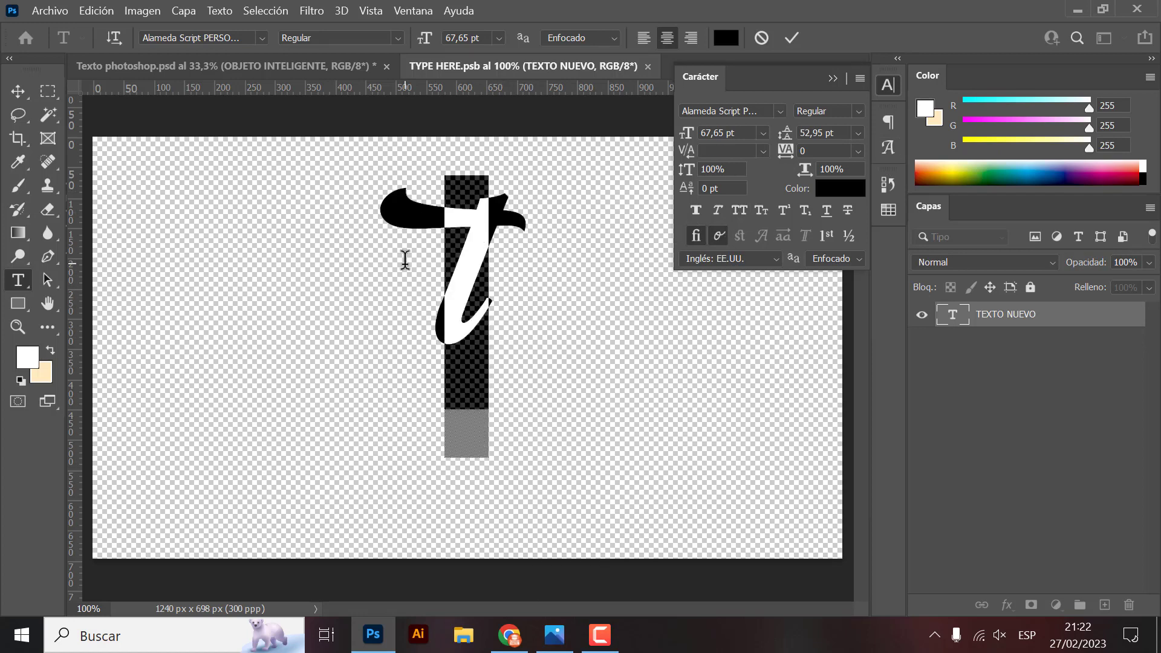
{"action": "left_click", "coordinate": [405, 260]}
{"action": "key", "text": "BackSpace"}
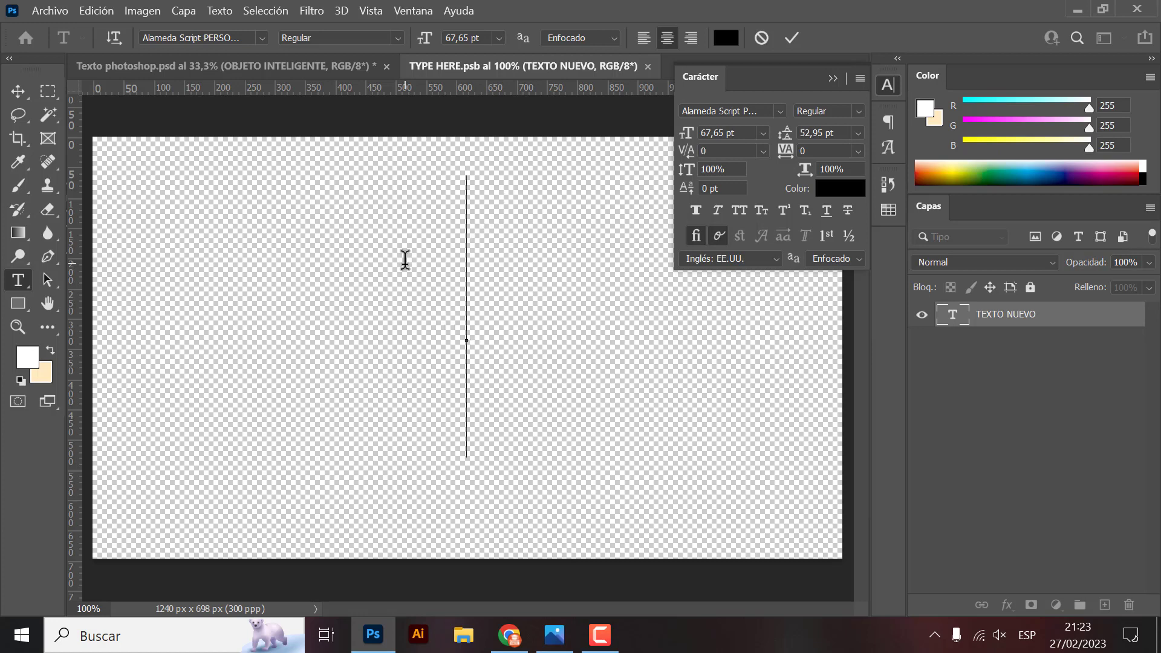
{"action": "type", "text": "Texto"}
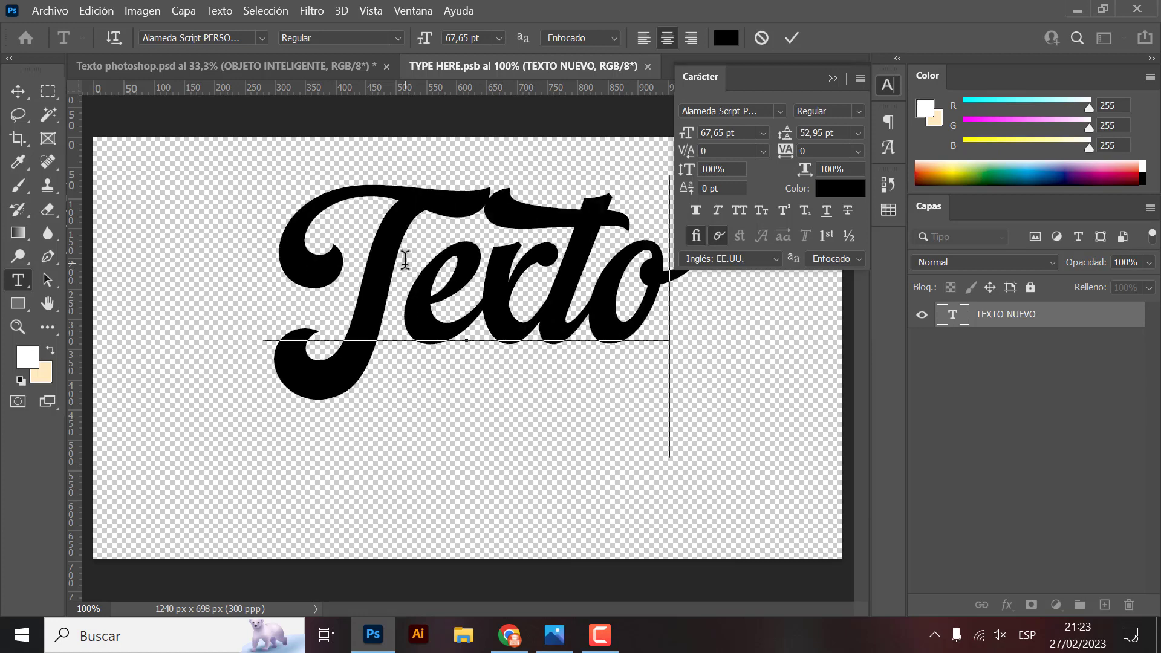
{"action": "left_click", "coordinate": [12, 94]}
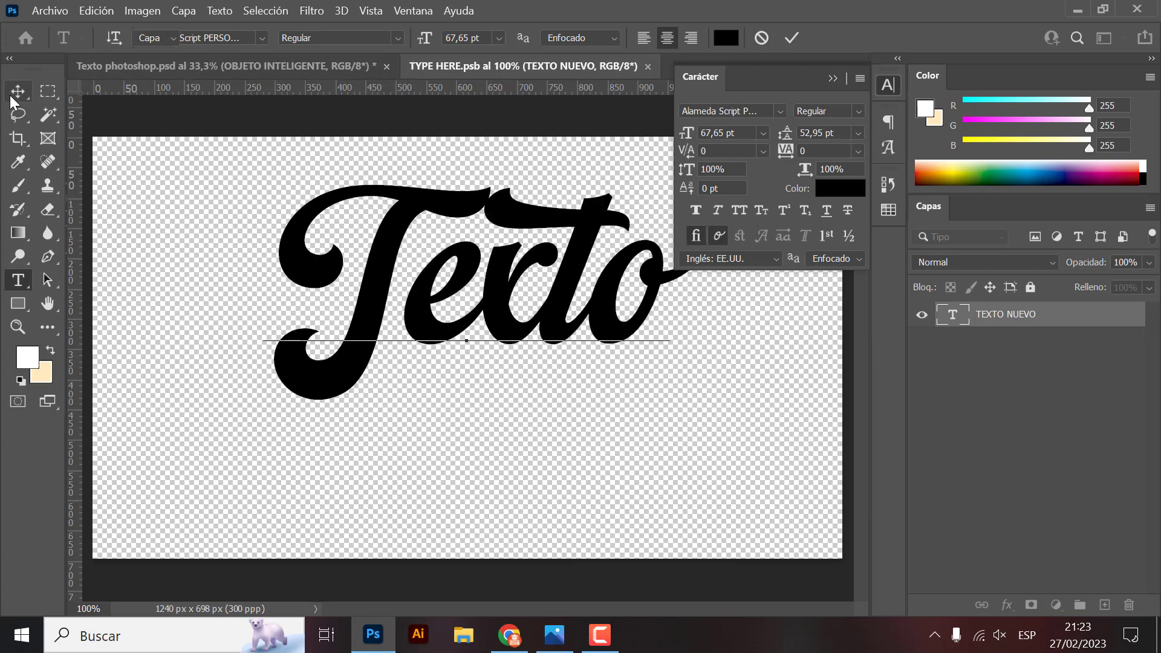
{"action": "left_click", "coordinate": [833, 79]}
{"action": "left_click_drag", "start_coordinate": [604, 327], "coordinate": [590, 400]}
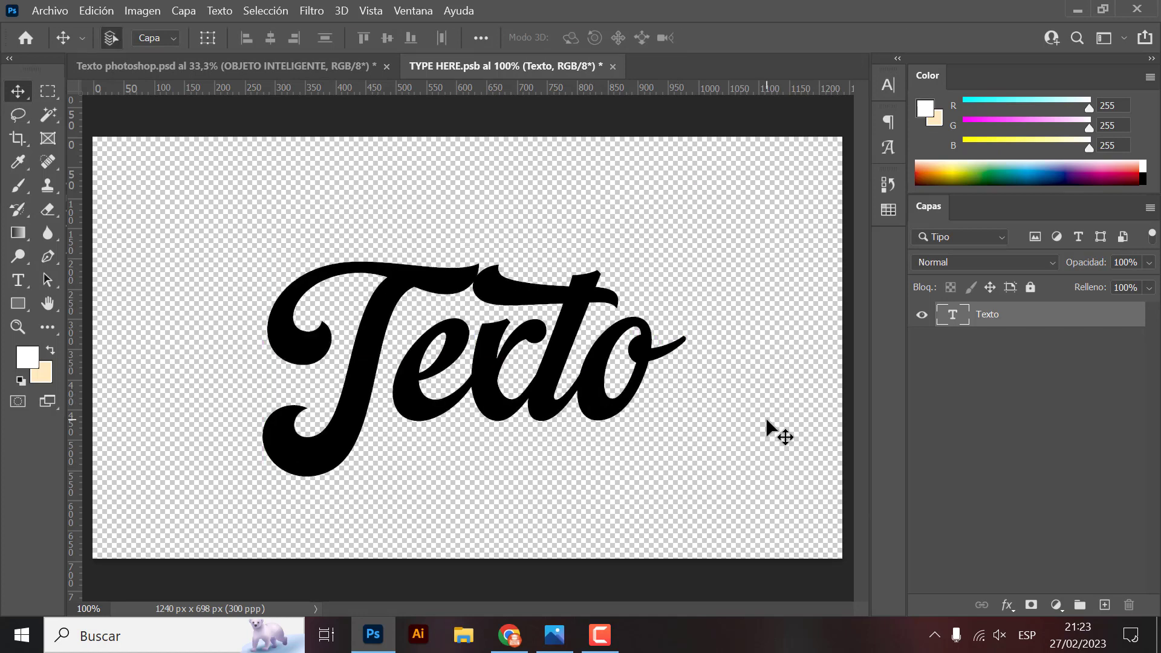
- Free-transform the script Texto word up to 133.52% and commit
{"action": "key", "text": "ctrl+t"}
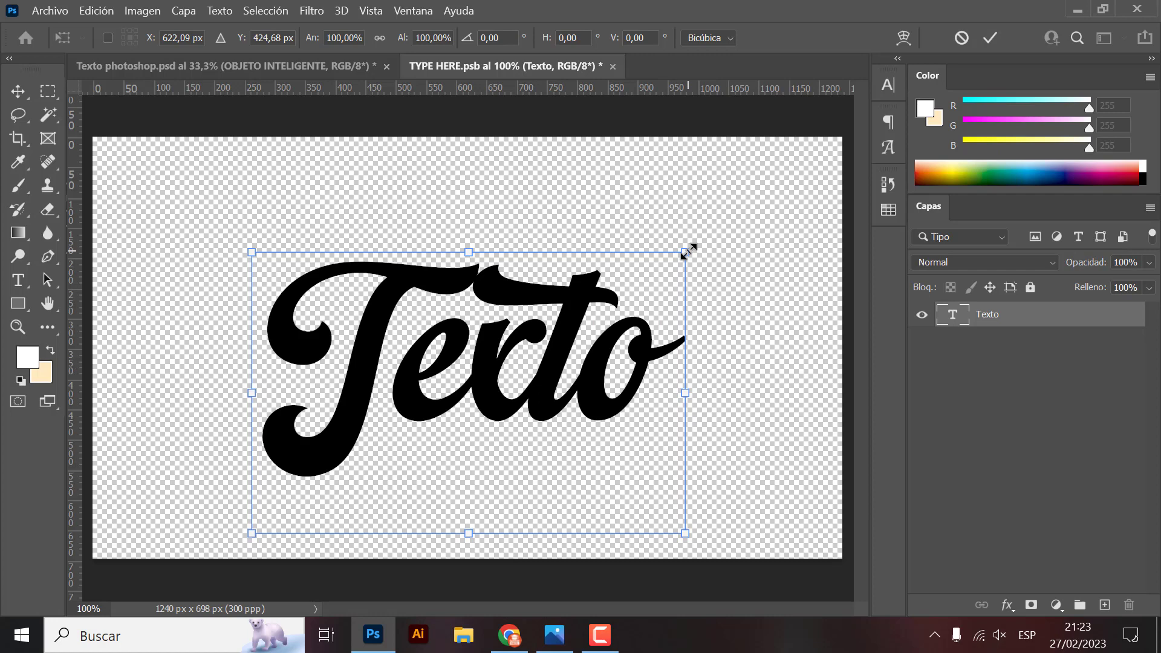
{"action": "left_click_drag", "start_coordinate": [688, 251], "coordinate": [769, 216]}
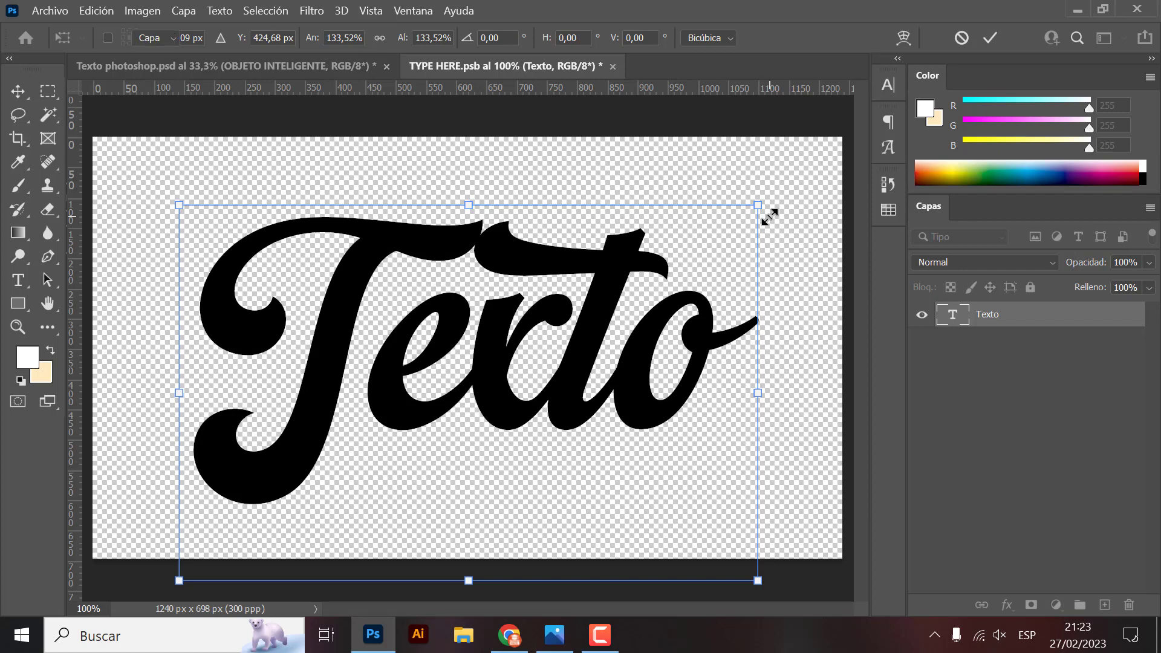
{"action": "key", "text": "Return"}
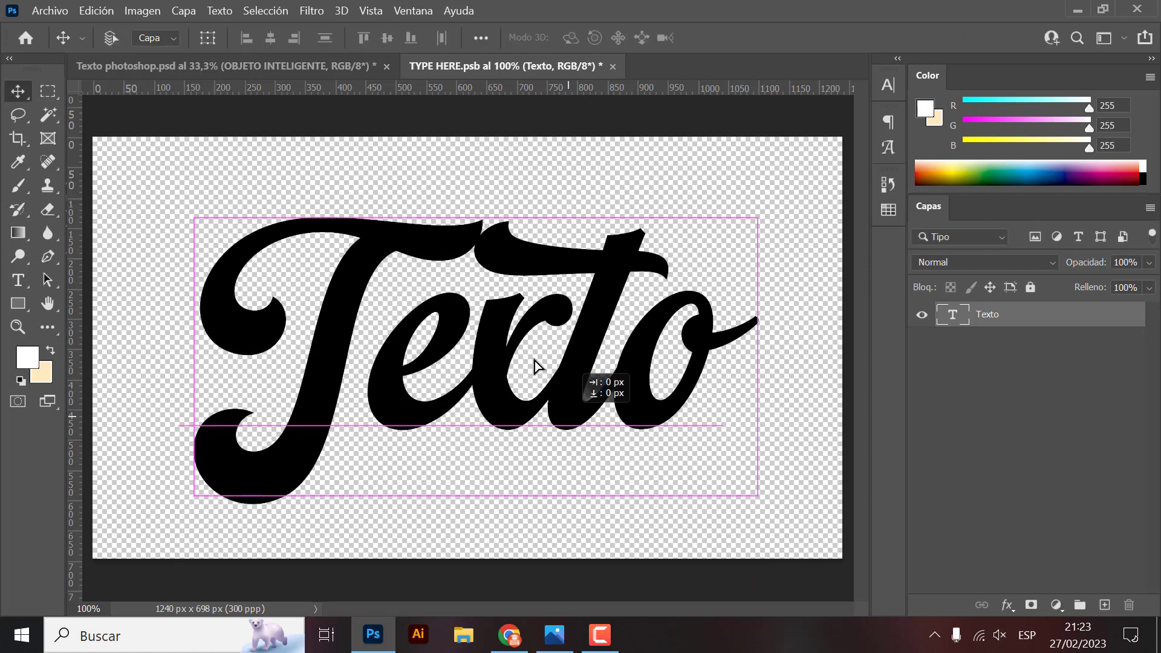
- Save the script Texto in TYPE HERE.psb, check the pink artwork, and bring Chrome back
{"action": "left_click", "coordinate": [281, 66]}
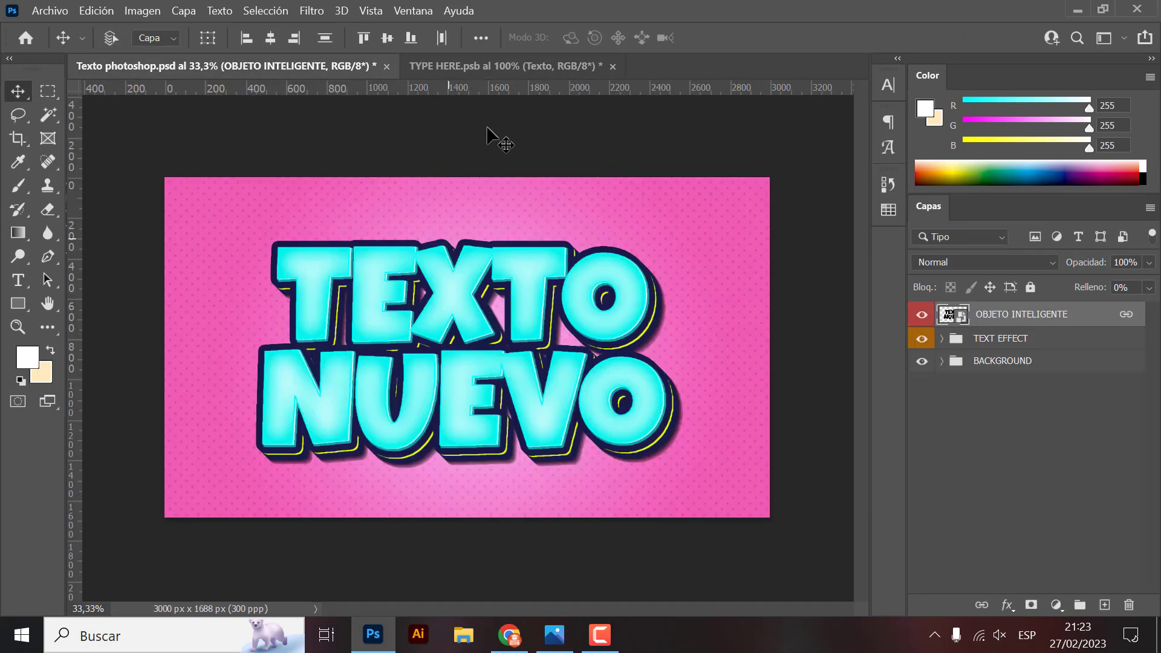
{"action": "left_click", "coordinate": [491, 67]}
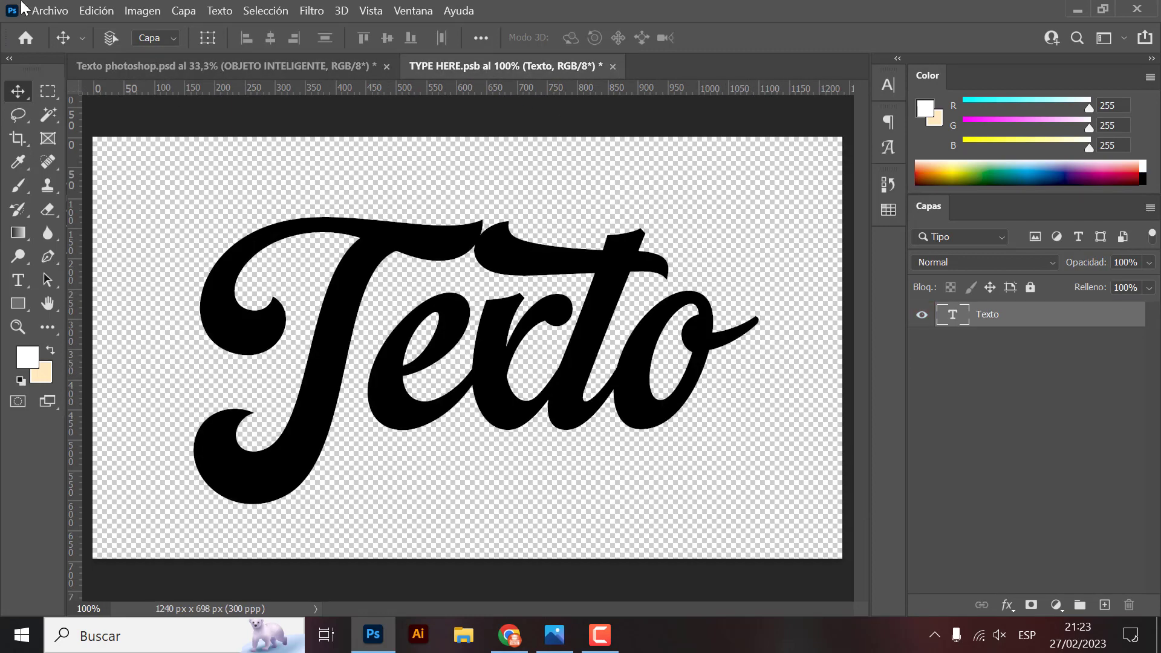
{"action": "left_click", "coordinate": [50, 11]}
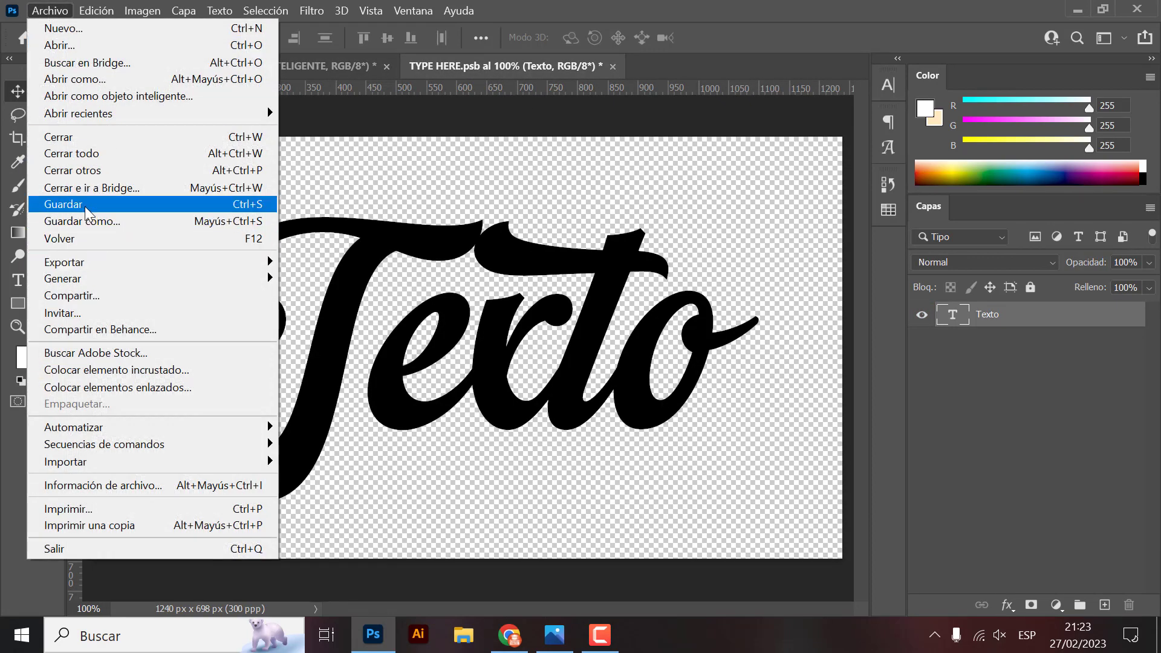
{"action": "left_click", "coordinate": [84, 204]}
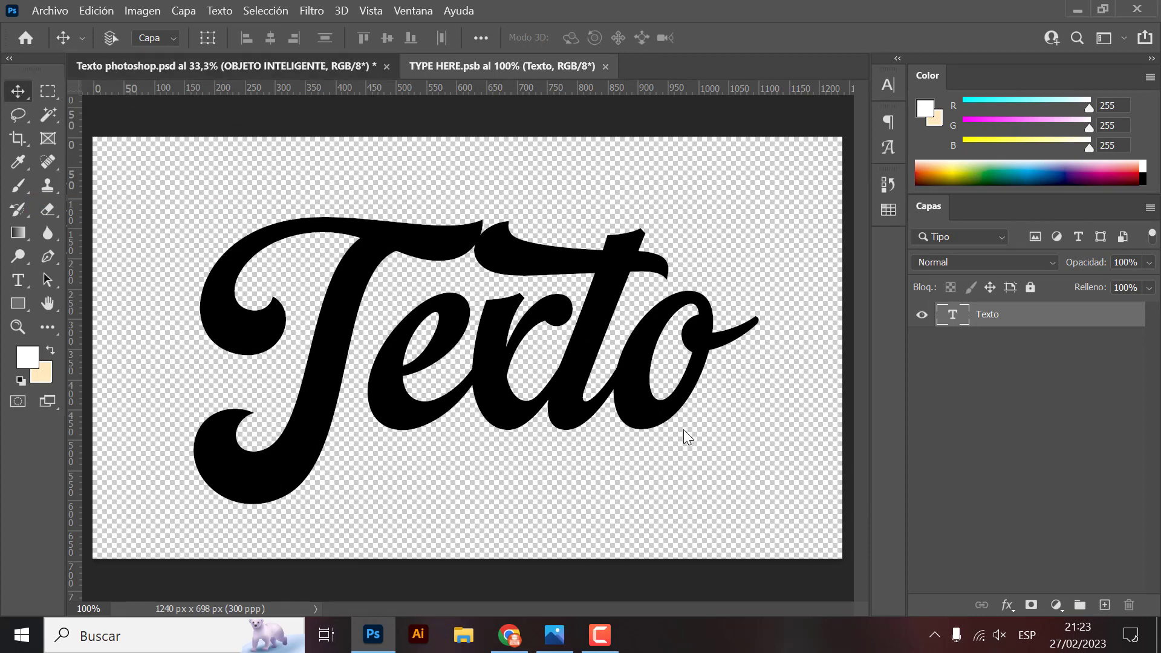
{"action": "left_click", "coordinate": [214, 73]}
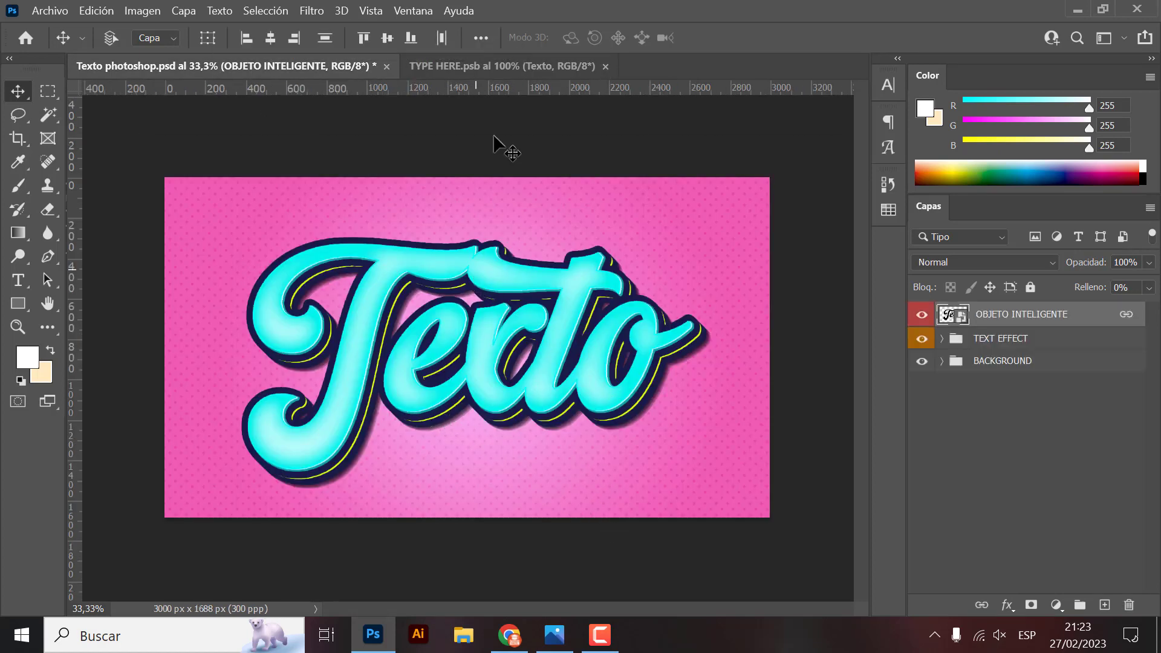
{"action": "left_click", "coordinate": [509, 635]}
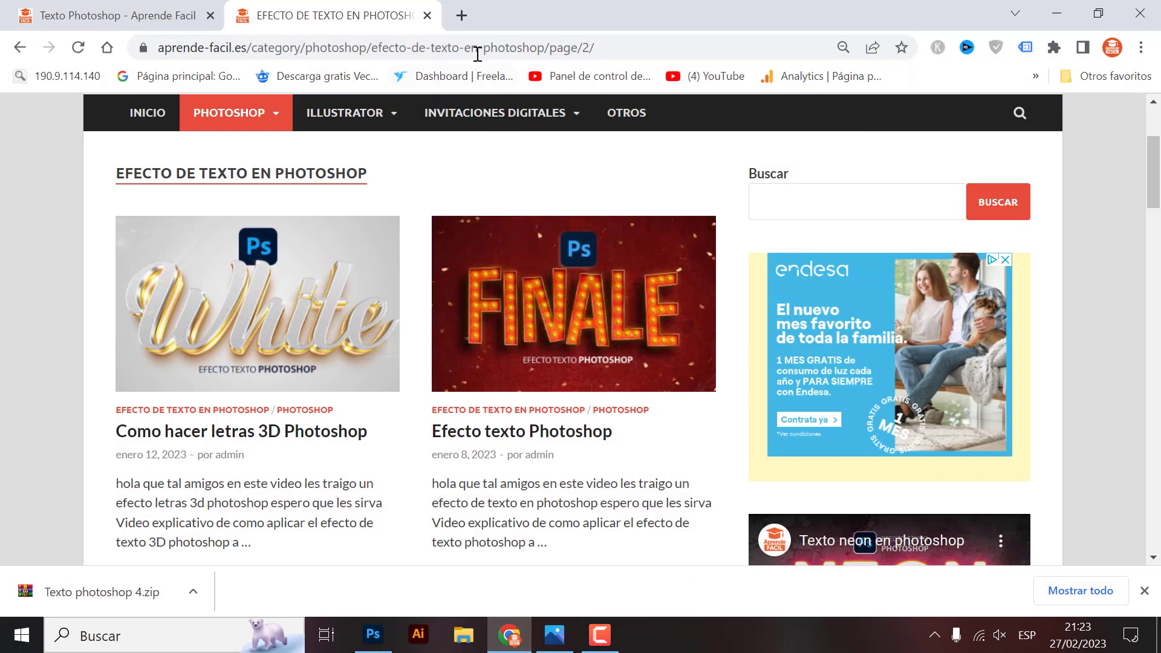
- Load dafont.com in a new tab and browse its home page
{"action": "left_click", "coordinate": [462, 16]}
{"action": "left_click", "coordinate": [430, 47]}
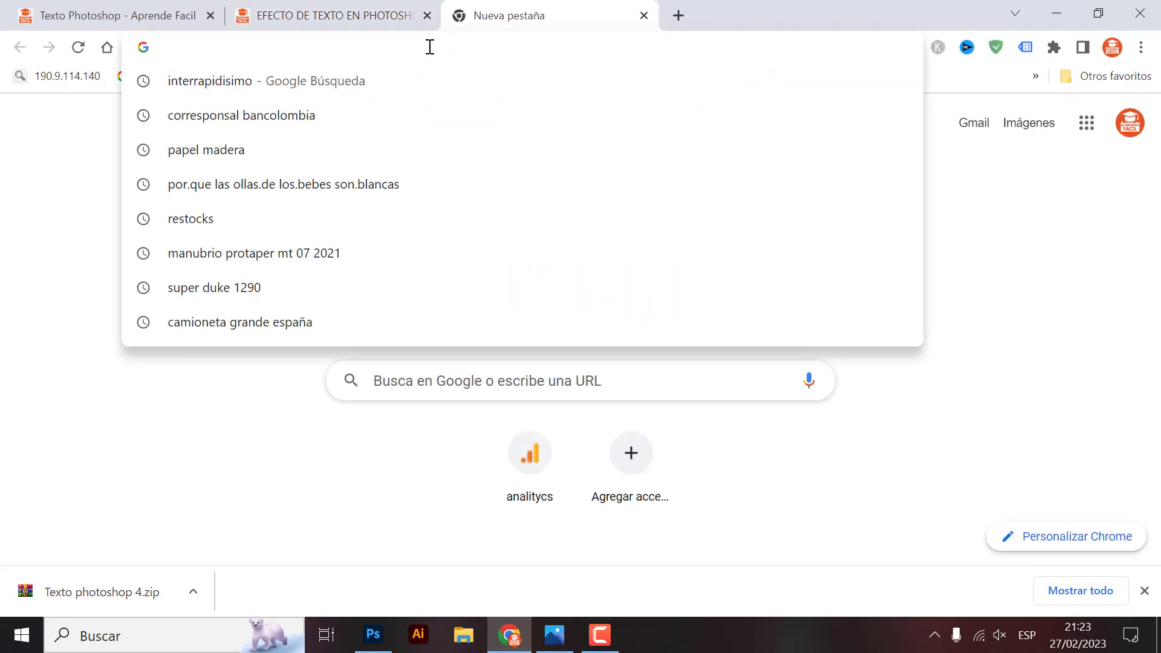
{"action": "type", "text": "da"}
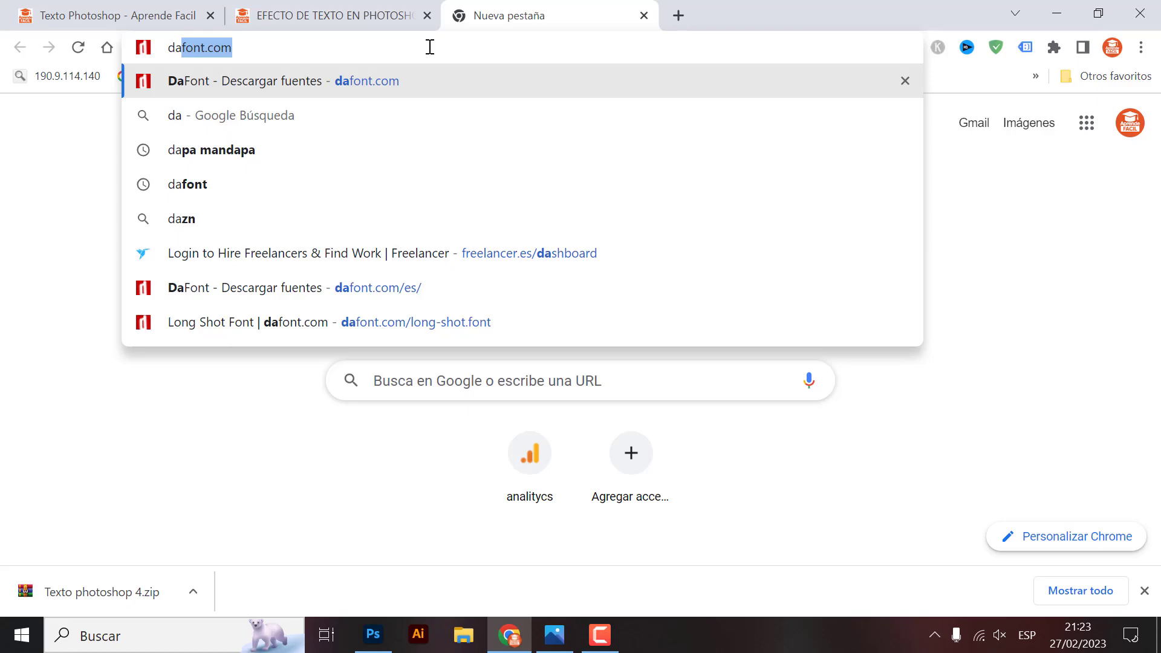
{"action": "type", "text": "fon"}
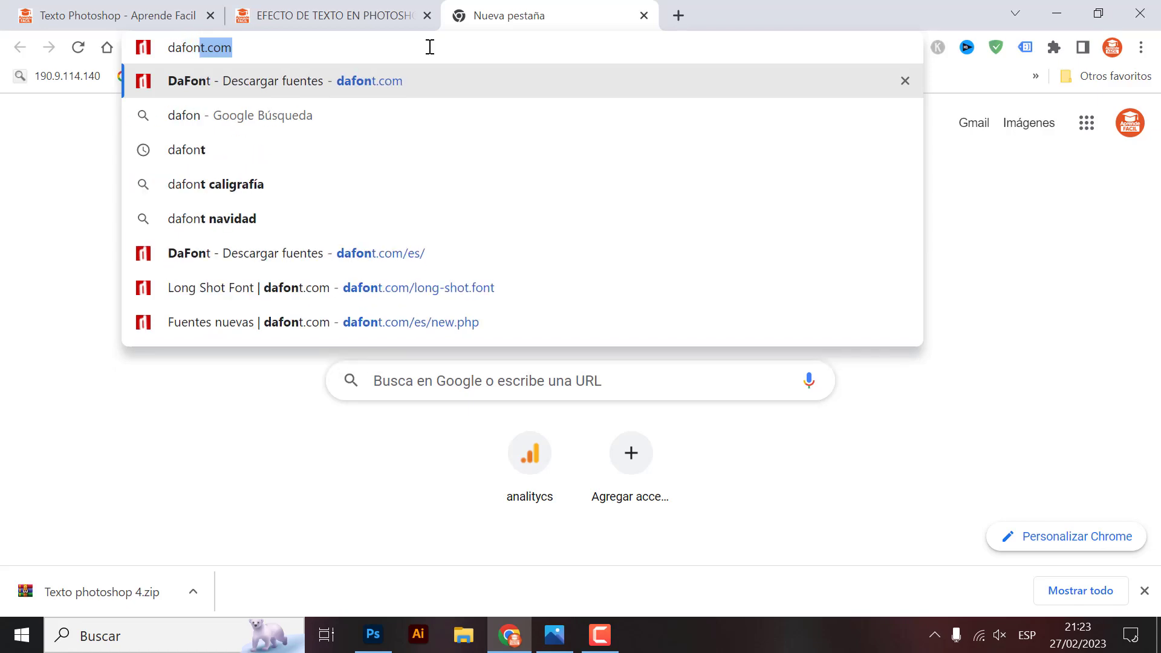
{"action": "type", "text": "t.com"}
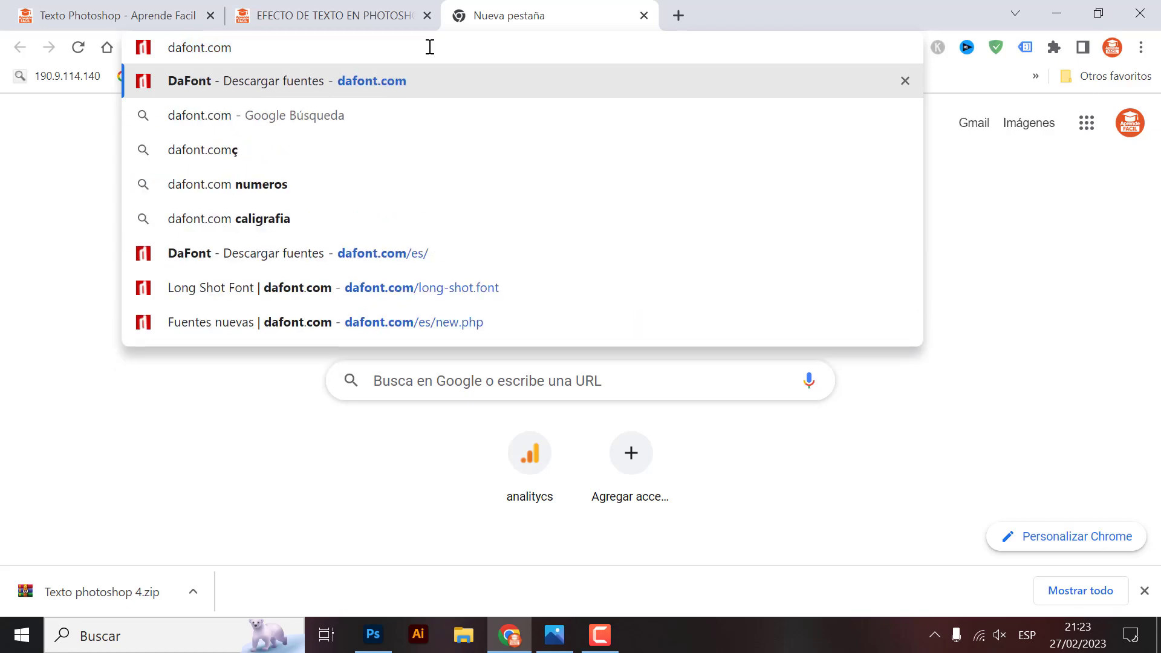
{"action": "key", "text": "Return"}
{"action": "scroll", "coordinate": [539, 332], "scroll_direction": "down", "scroll_amount": 2}
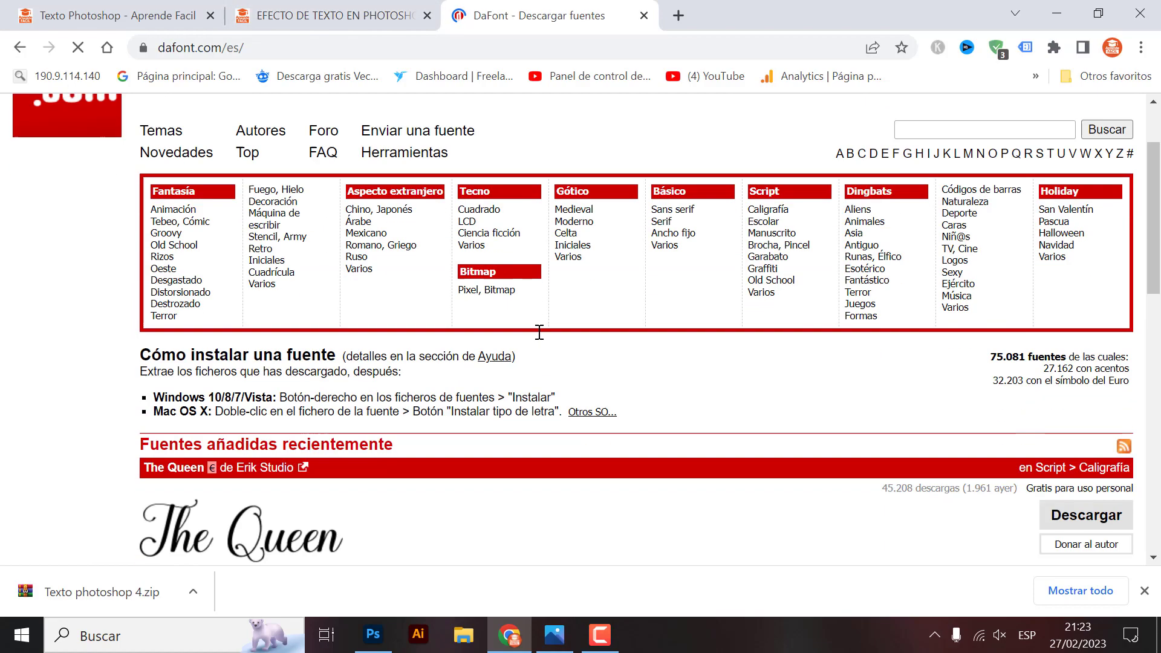
{"action": "scroll", "coordinate": [539, 332], "scroll_direction": "down", "scroll_amount": 5}
{"action": "scroll", "coordinate": [521, 339], "scroll_direction": "down", "scroll_amount": 2}
{"action": "scroll", "coordinate": [497, 350], "scroll_direction": "down", "scroll_amount": 5}
{"action": "scroll", "coordinate": [358, 356], "scroll_direction": "down", "scroll_amount": 4}
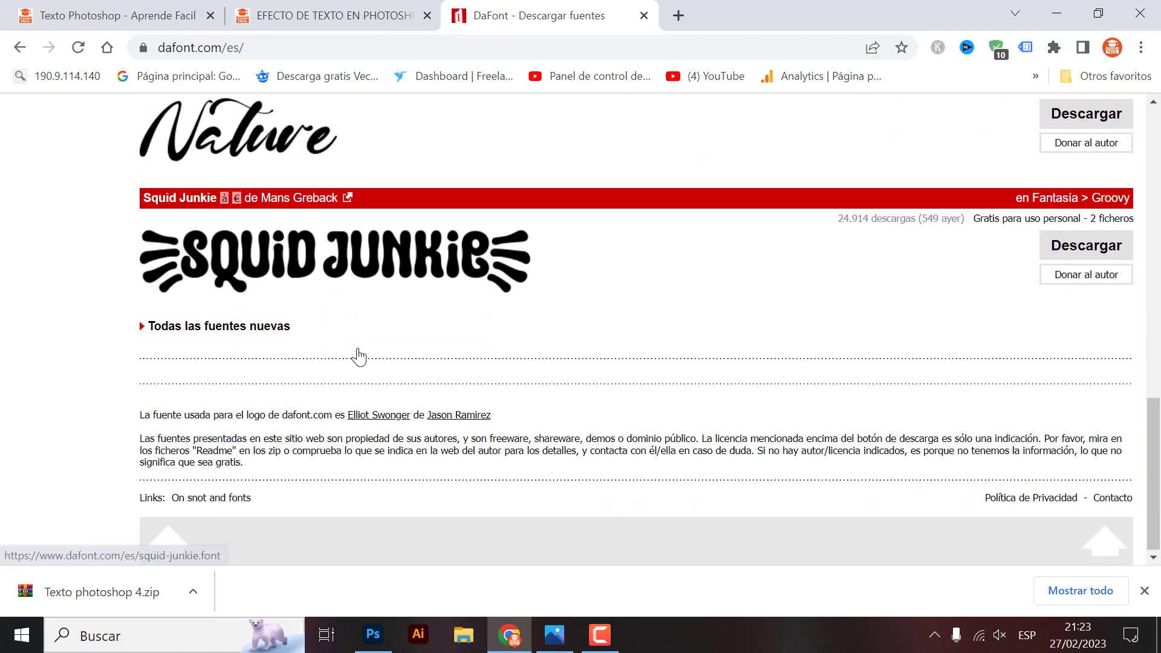
{"action": "scroll", "coordinate": [359, 355], "scroll_direction": "up", "scroll_amount": 4}
{"action": "scroll", "coordinate": [480, 355], "scroll_direction": "up", "scroll_amount": 6}
{"action": "scroll", "coordinate": [407, 249], "scroll_direction": "down", "scroll_amount": 3}
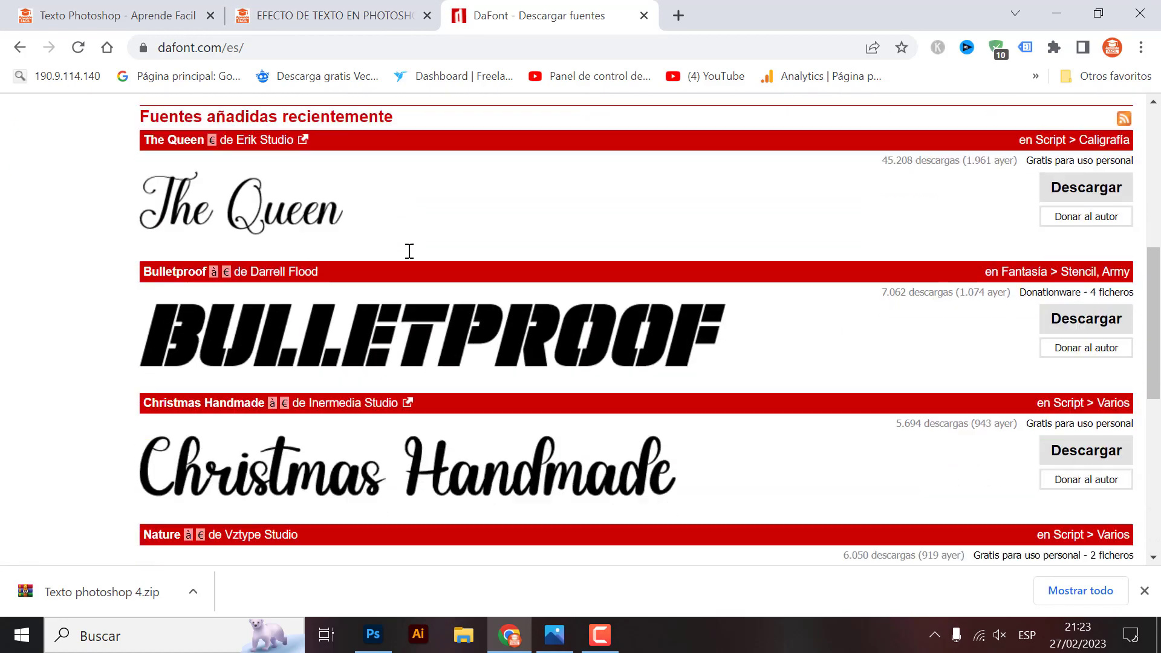
{"action": "scroll", "coordinate": [398, 281], "scroll_direction": "up", "scroll_amount": 5}
{"action": "scroll", "coordinate": [225, 310], "scroll_direction": "up", "scroll_amount": 2}
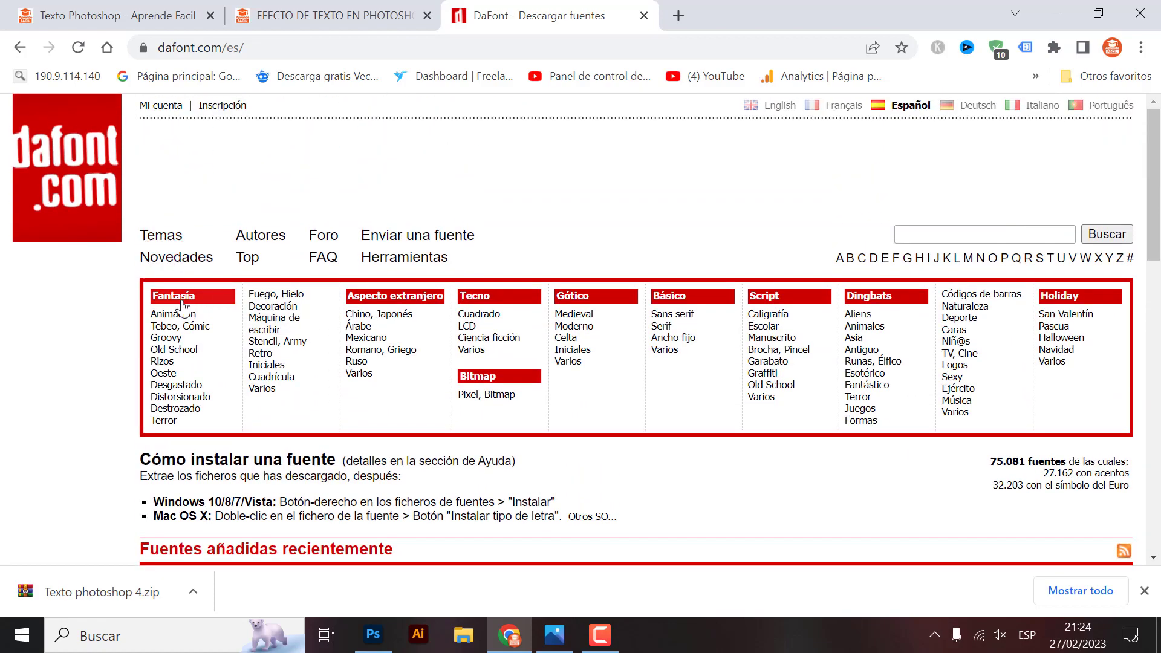
{"action": "left_click", "coordinate": [284, 341]}
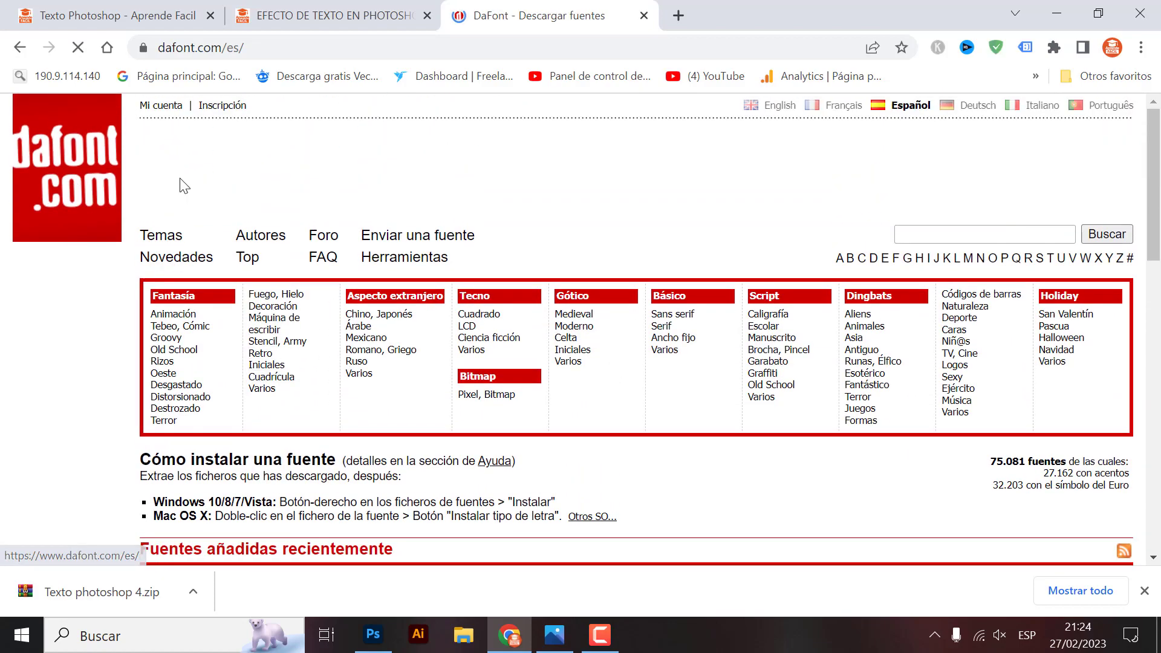
{"action": "scroll", "coordinate": [242, 242], "scroll_direction": "down", "scroll_amount": 2}
{"action": "scroll", "coordinate": [356, 267], "scroll_direction": "down", "scroll_amount": 5}
{"action": "scroll", "coordinate": [320, 284], "scroll_direction": "up", "scroll_amount": 3}
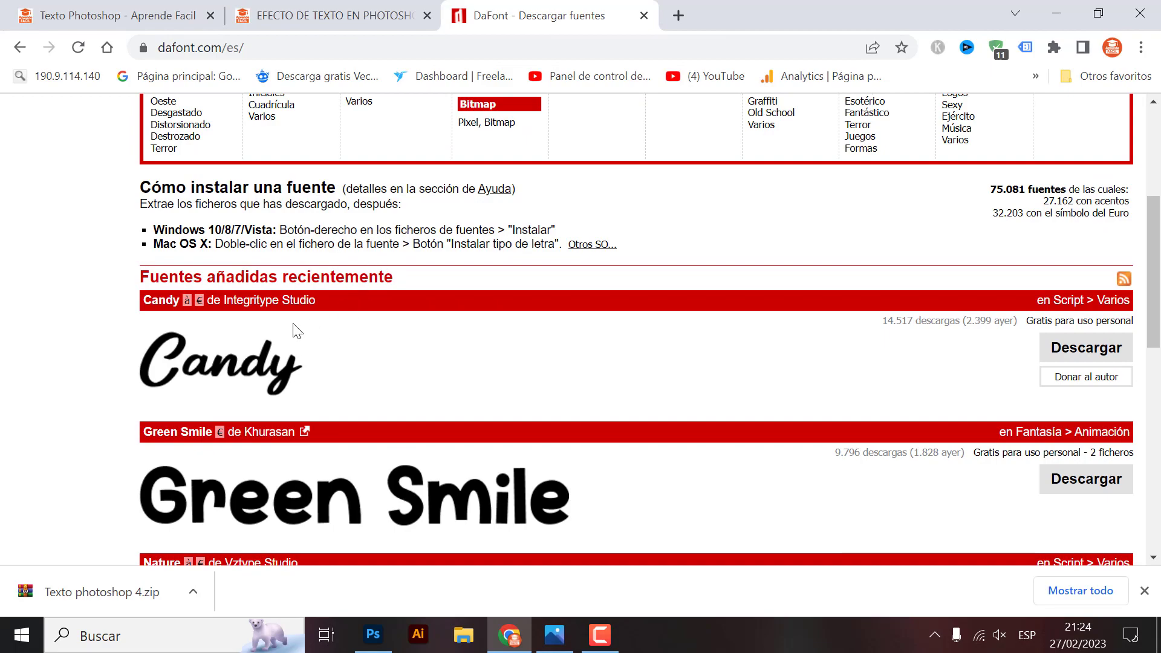
{"action": "scroll", "coordinate": [363, 339], "scroll_direction": "down", "scroll_amount": 3}
{"action": "scroll", "coordinate": [387, 340], "scroll_direction": "down", "scroll_amount": 4}
{"action": "scroll", "coordinate": [396, 335], "scroll_direction": "down", "scroll_amount": 3}
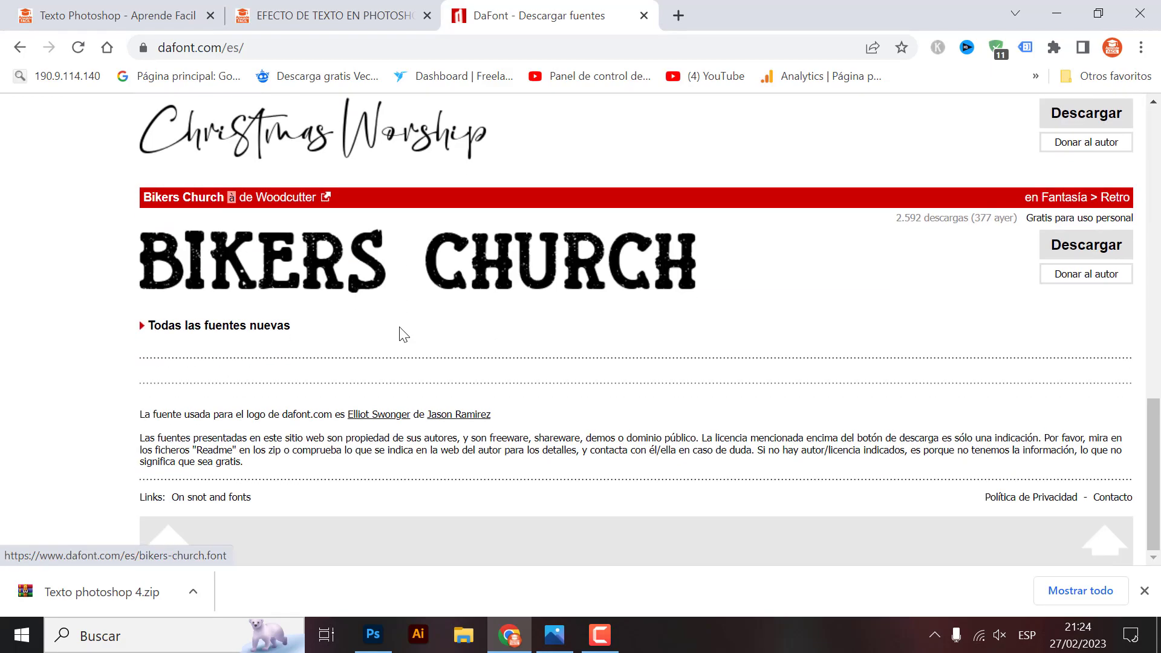
{"action": "scroll", "coordinate": [401, 333], "scroll_direction": "up", "scroll_amount": 3}
{"action": "scroll", "coordinate": [393, 338], "scroll_direction": "up", "scroll_amount": 8}
{"action": "scroll", "coordinate": [399, 354], "scroll_direction": "up", "scroll_amount": 5}
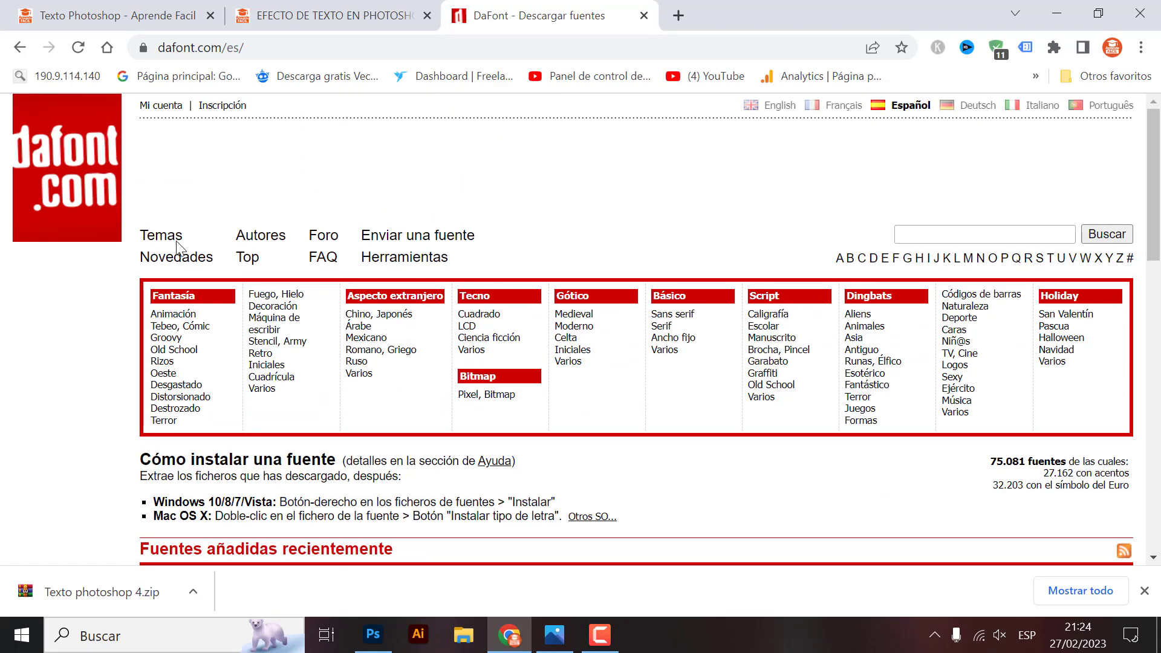
- Open DaFont's Top fonts ranking and scroll down to Blues Smile
{"action": "left_click", "coordinate": [252, 262]}
{"action": "scroll", "coordinate": [575, 302], "scroll_direction": "down", "scroll_amount": 5}
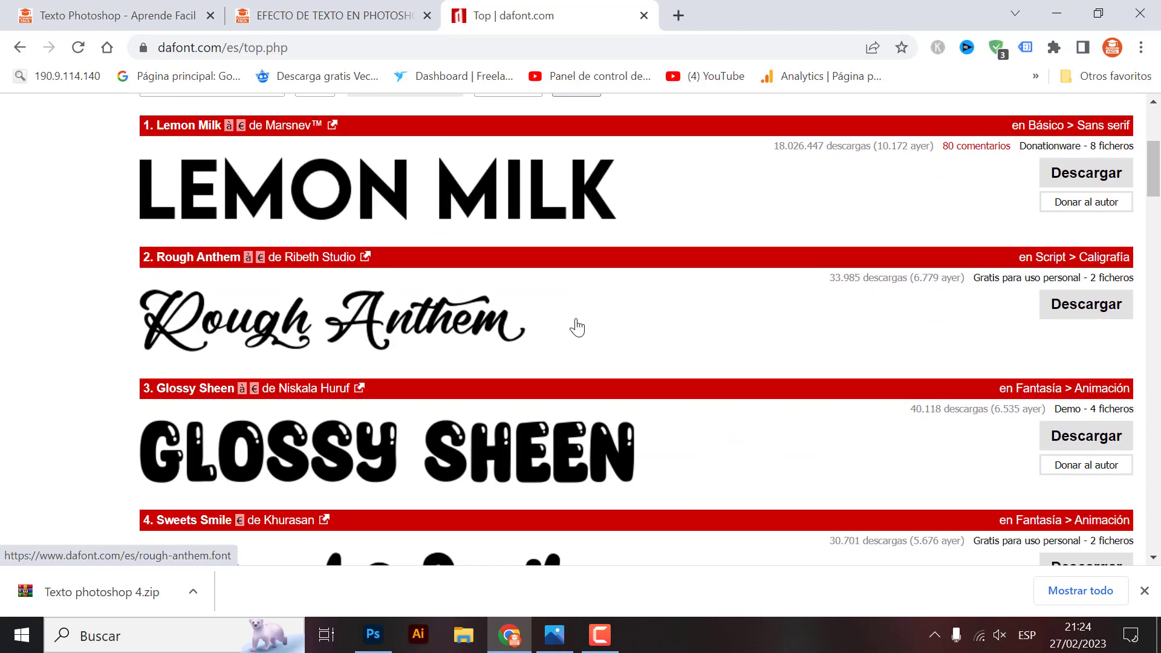
{"action": "scroll", "coordinate": [442, 327], "scroll_direction": "down", "scroll_amount": 3}
{"action": "scroll", "coordinate": [443, 326], "scroll_direction": "down", "scroll_amount": 1}
{"action": "scroll", "coordinate": [391, 372], "scroll_direction": "down", "scroll_amount": 4}
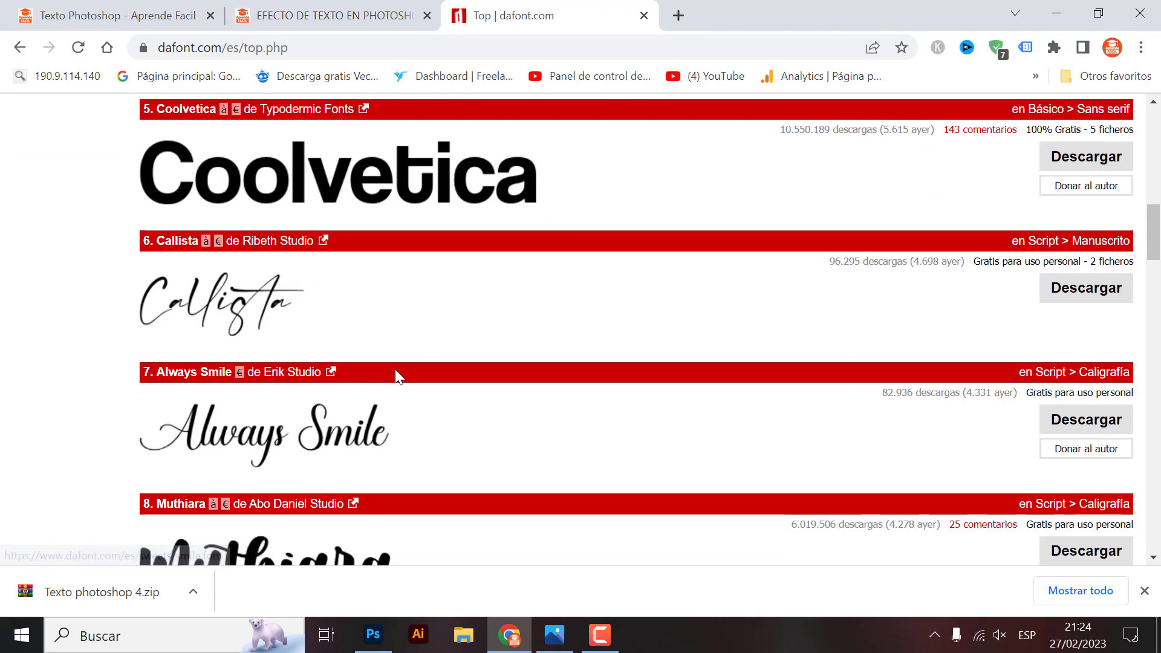
{"action": "scroll", "coordinate": [423, 369], "scroll_direction": "down", "scroll_amount": 3}
{"action": "scroll", "coordinate": [429, 367], "scroll_direction": "down", "scroll_amount": 3}
{"action": "scroll", "coordinate": [415, 365], "scroll_direction": "down", "scroll_amount": 3}
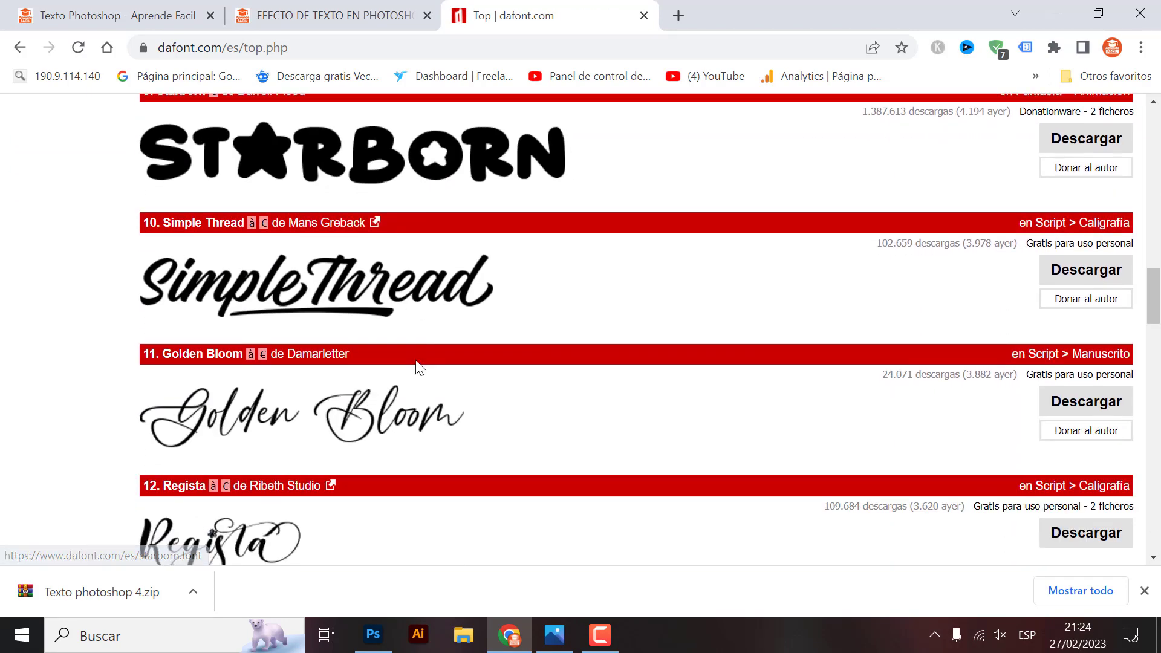
{"action": "scroll", "coordinate": [399, 363], "scroll_direction": "down", "scroll_amount": 2}
{"action": "scroll", "coordinate": [369, 358], "scroll_direction": "down", "scroll_amount": 3}
{"action": "scroll", "coordinate": [350, 363], "scroll_direction": "down", "scroll_amount": 2}
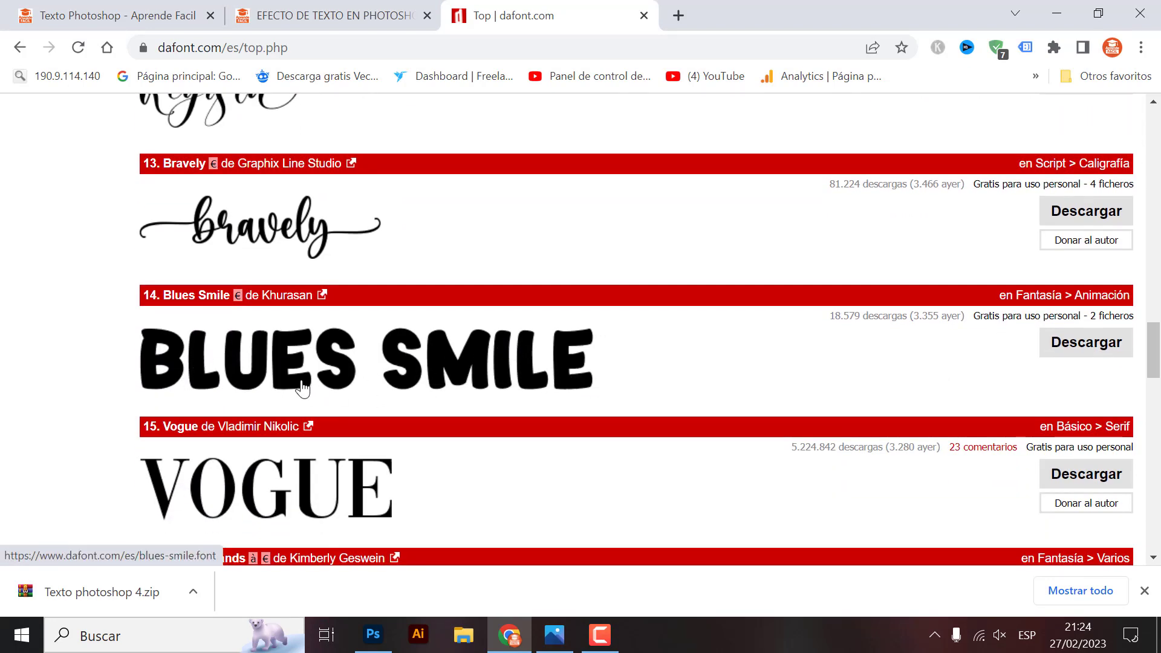
- Download Blues Smile as blues_smile.zip to the desktop (Escritorio)
{"action": "left_click", "coordinate": [1082, 350]}
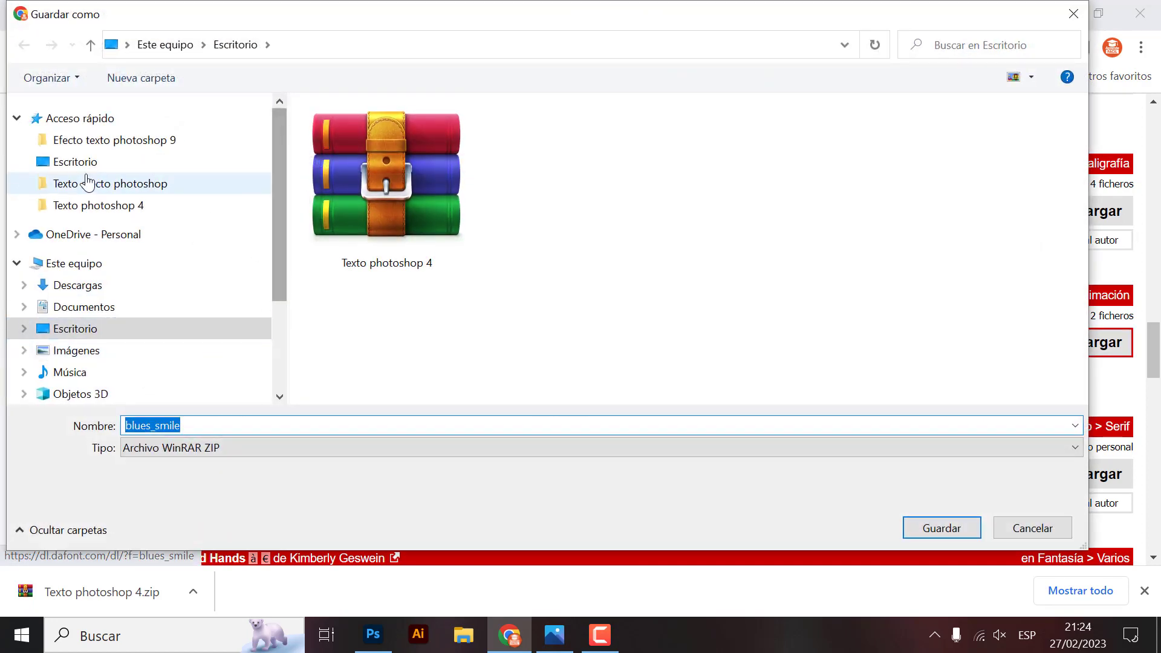
{"action": "left_click", "coordinate": [75, 162]}
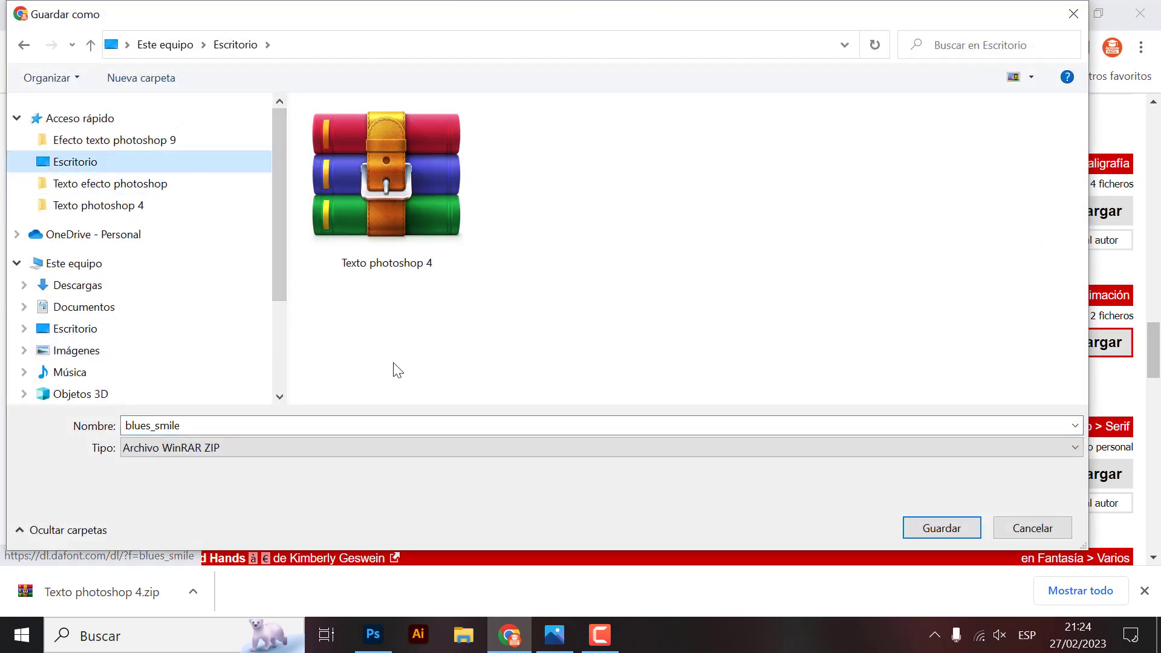
{"action": "left_click", "coordinate": [942, 528]}
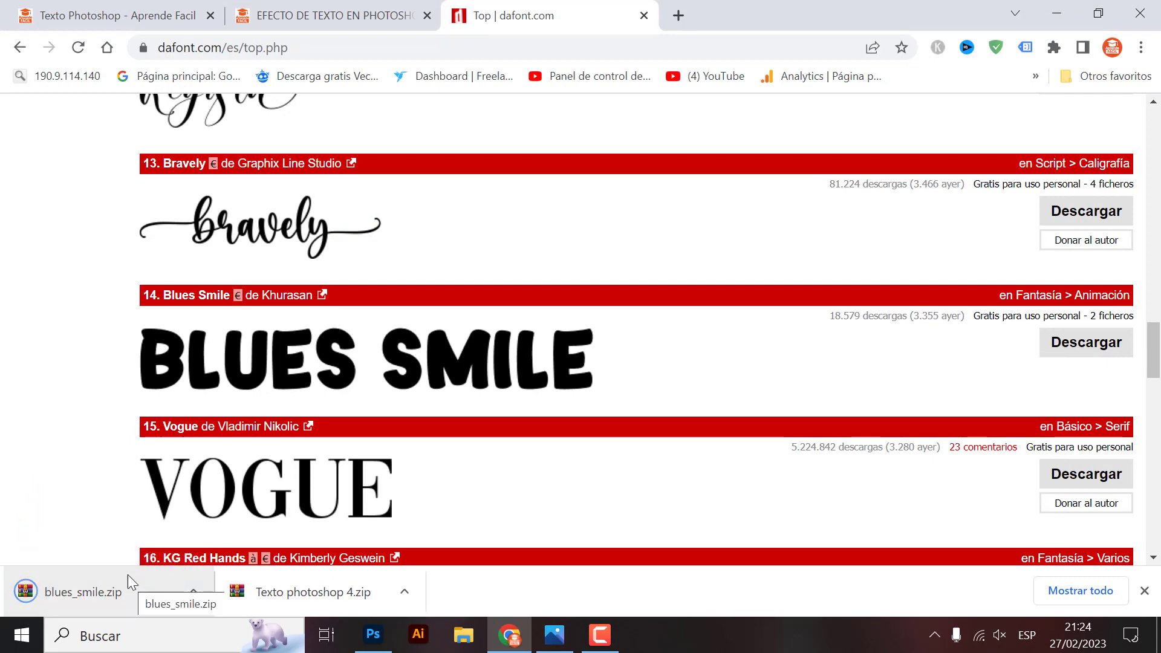
{"action": "left_click", "coordinate": [1158, 635]}
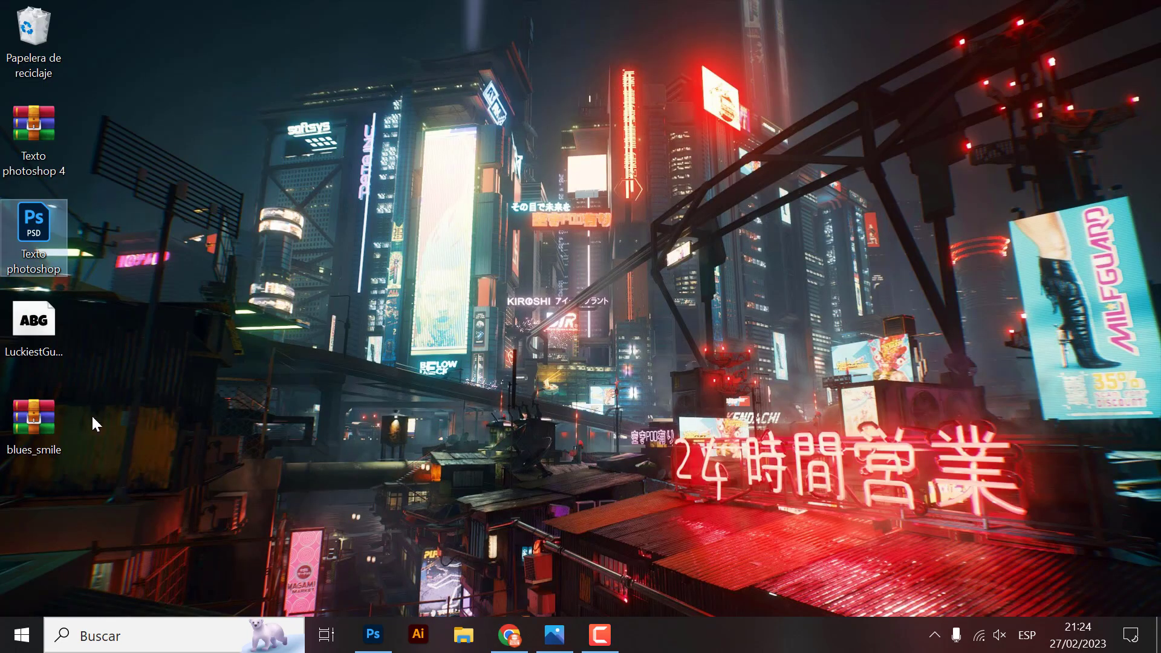
- Extract blues_smile.zip on the desktop and install Blues Smile from its font preview
{"action": "right_click", "coordinate": [50, 413]}
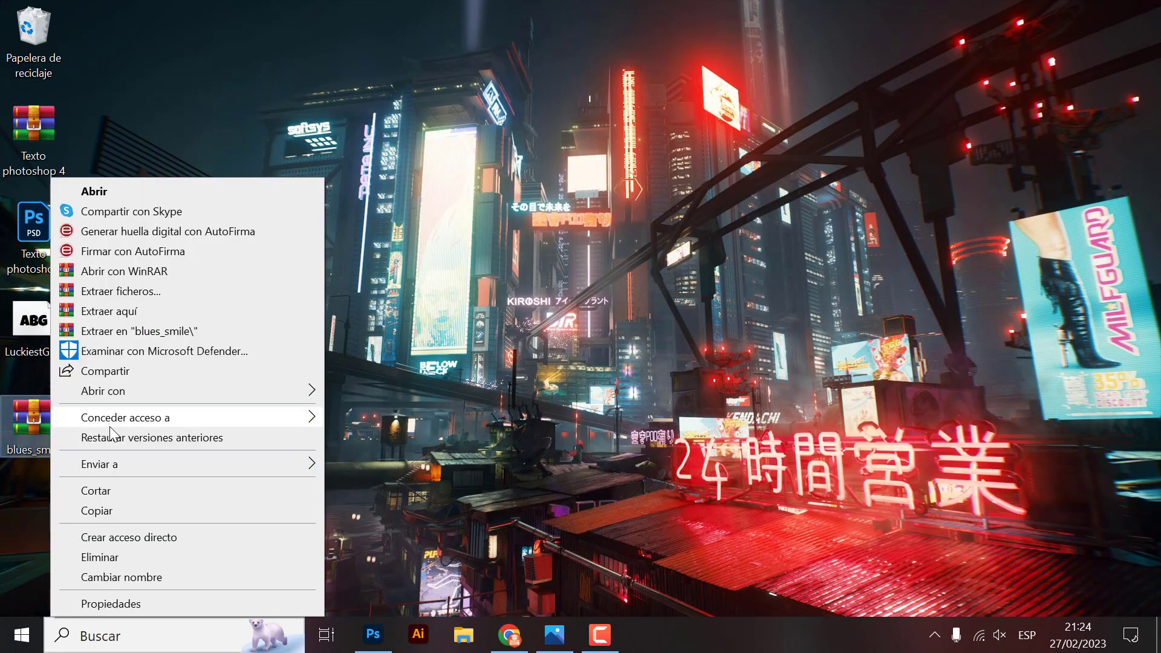
{"action": "left_click", "coordinate": [130, 310]}
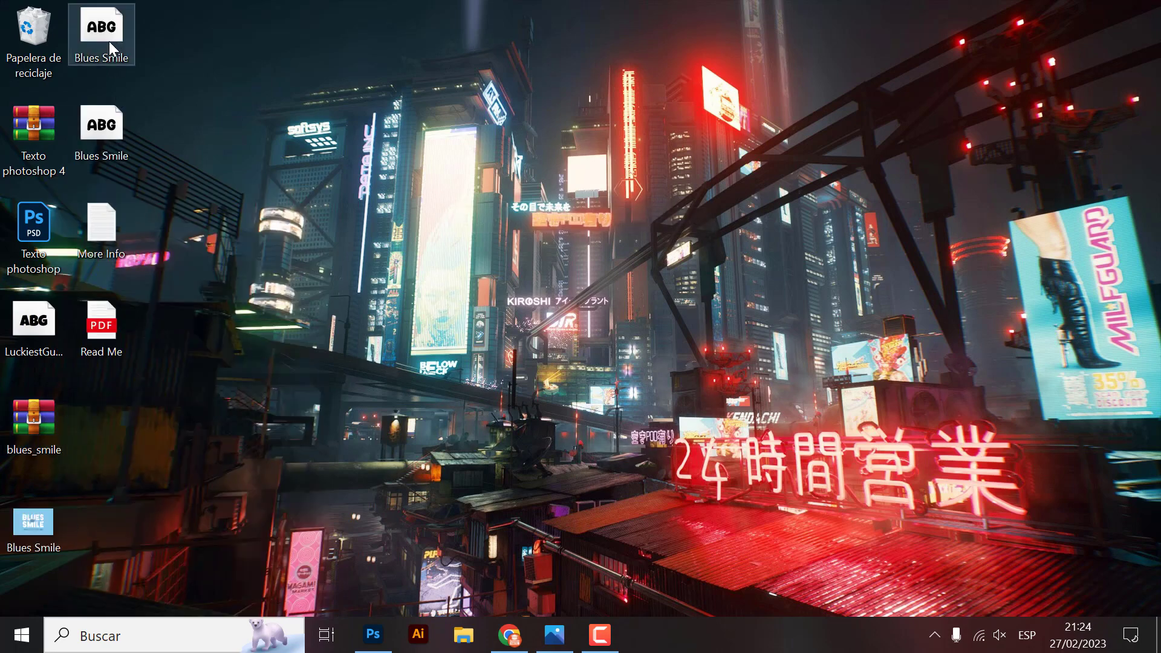
{"action": "double_click", "coordinate": [109, 41]}
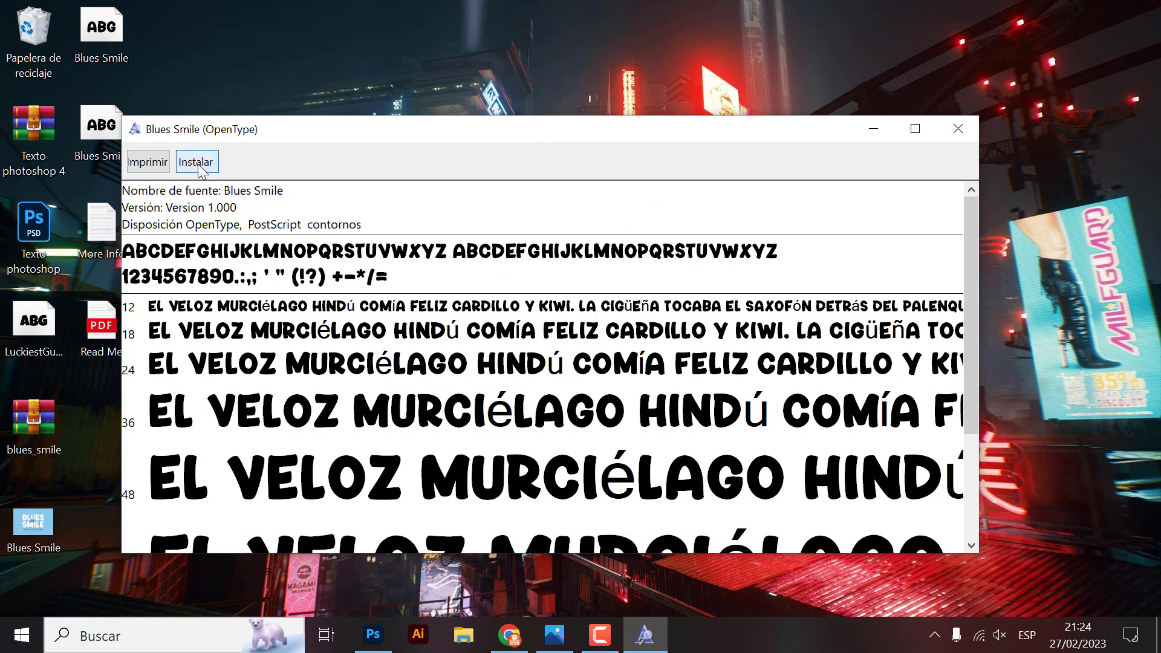
{"action": "left_click", "coordinate": [197, 162]}
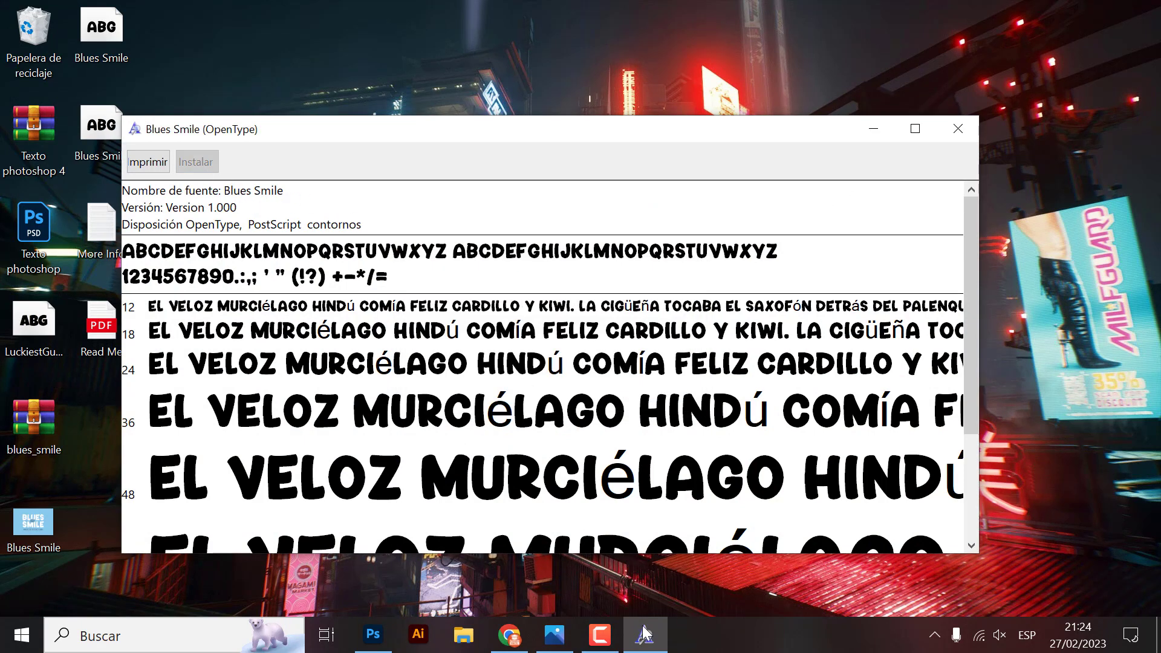
{"action": "left_click", "coordinate": [373, 635]}
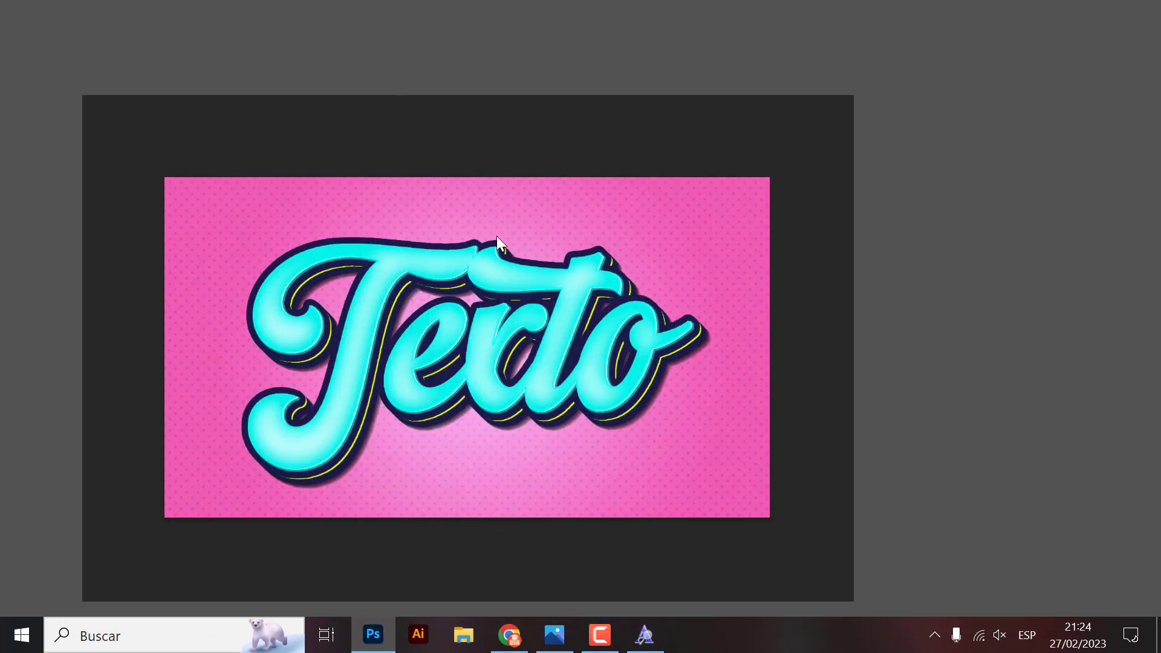
- Apply the Blues Smile font to Texto in TYPE HERE.psb and nudge it slightly right
{"action": "left_click", "coordinate": [456, 64]}
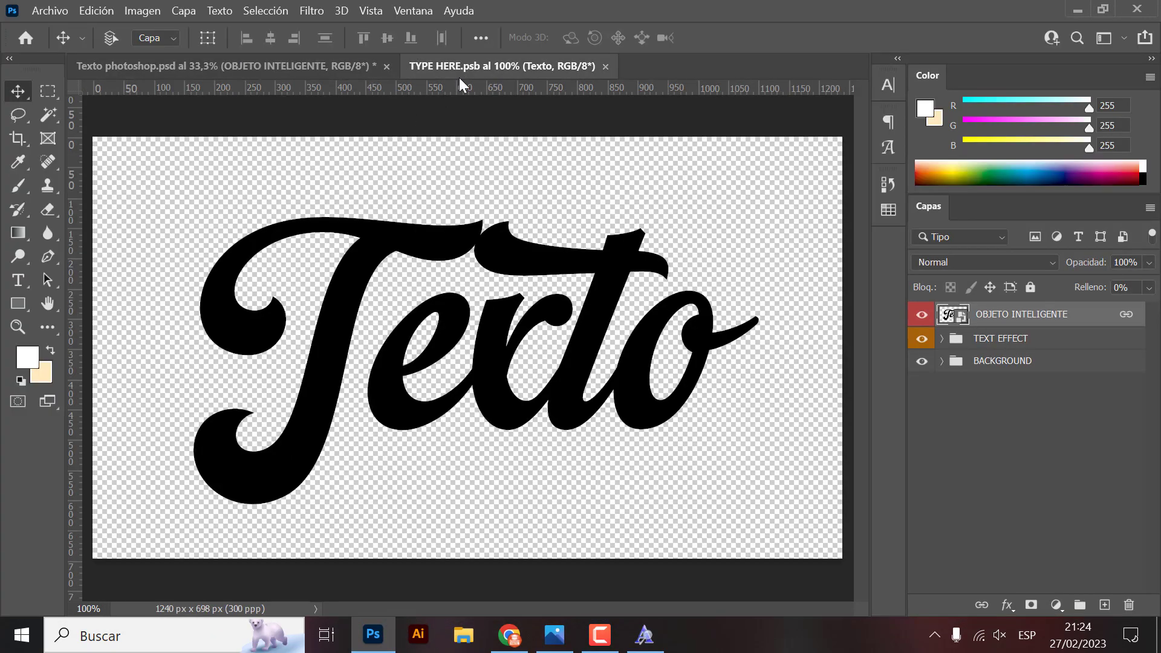
{"action": "double_click", "coordinate": [509, 408]}
{"action": "key", "text": "ctrl+a"}
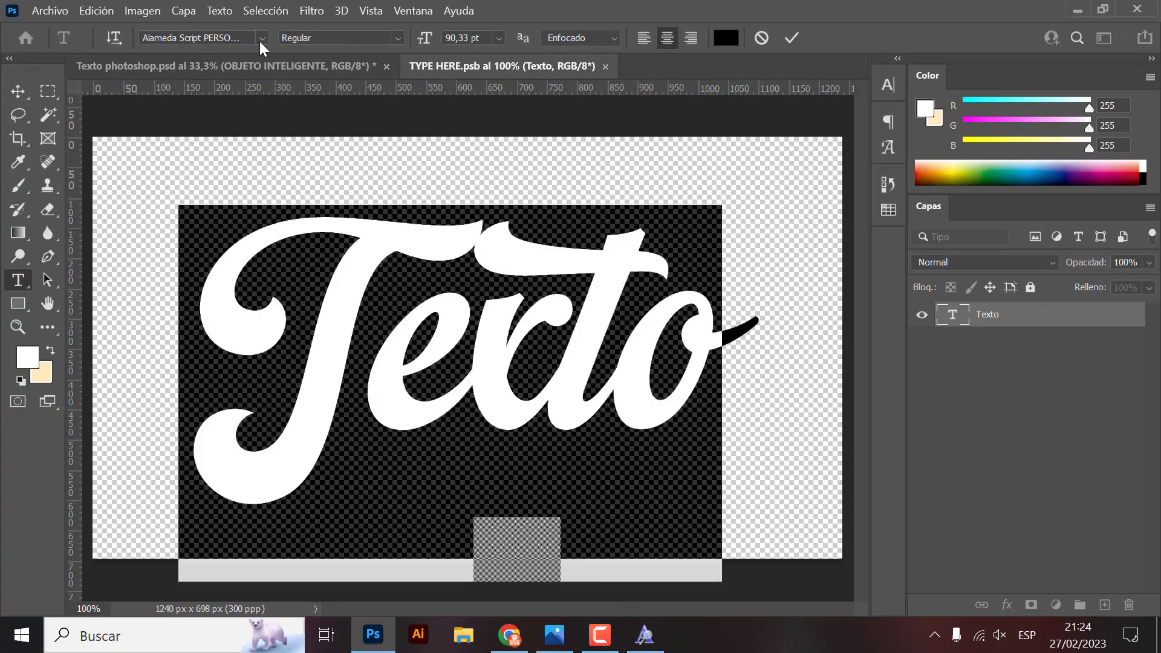
{"action": "left_click", "coordinate": [262, 37]}
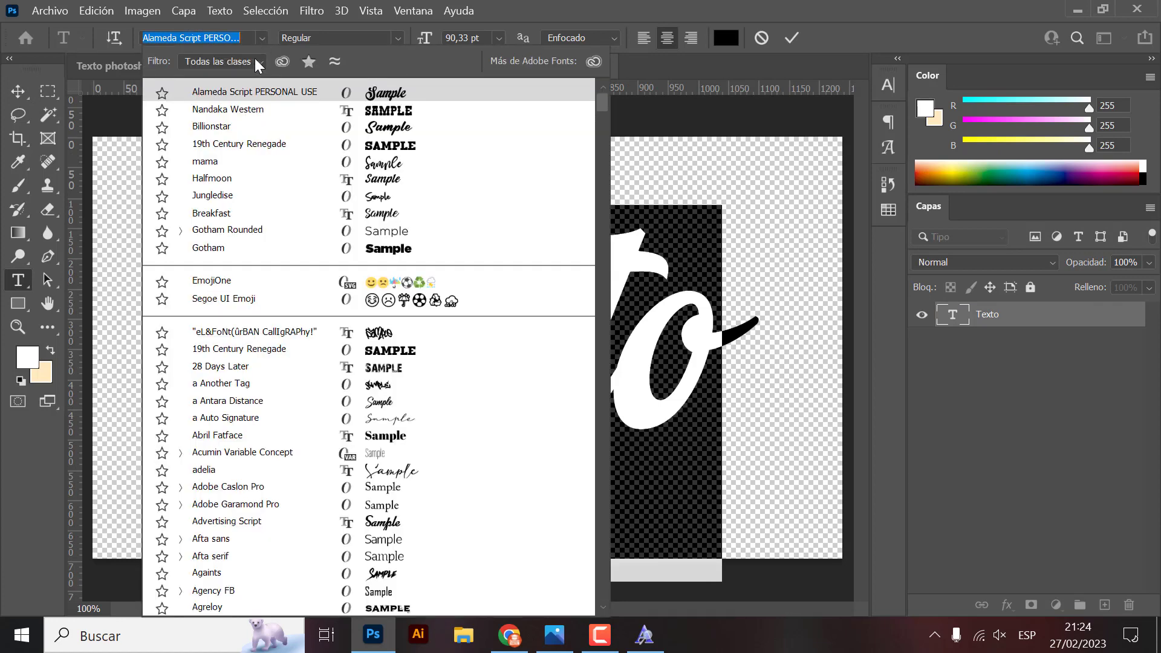
{"action": "type", "text": "Blues Smile"}
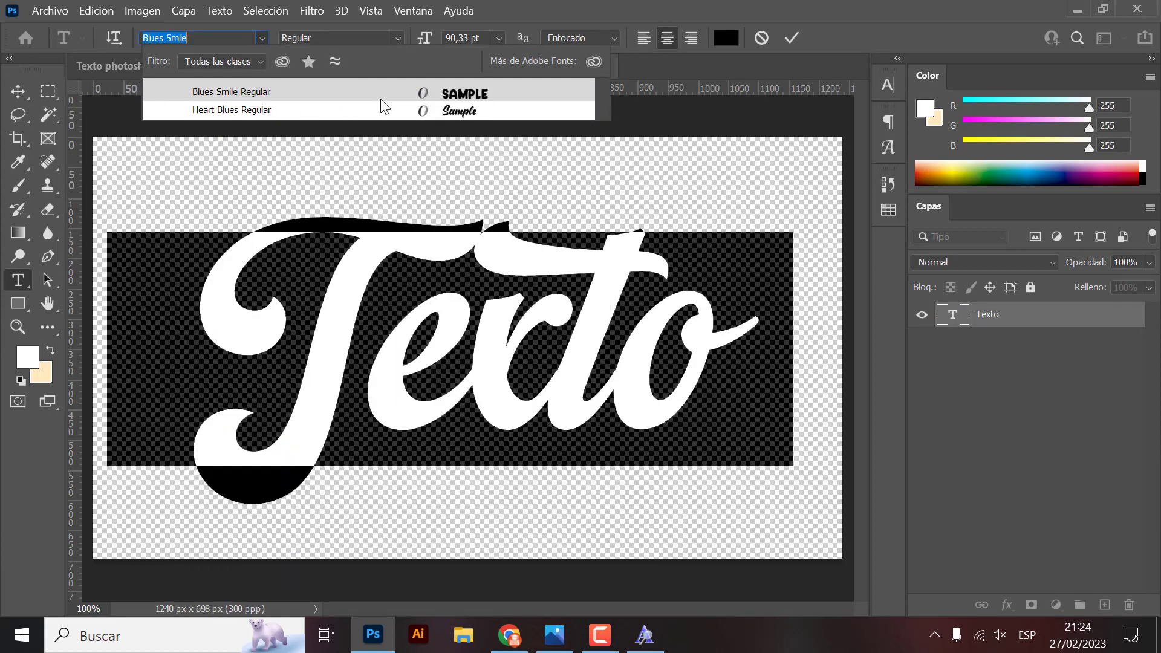
{"action": "key", "text": "Return"}
{"action": "left_click", "coordinate": [24, 92]}
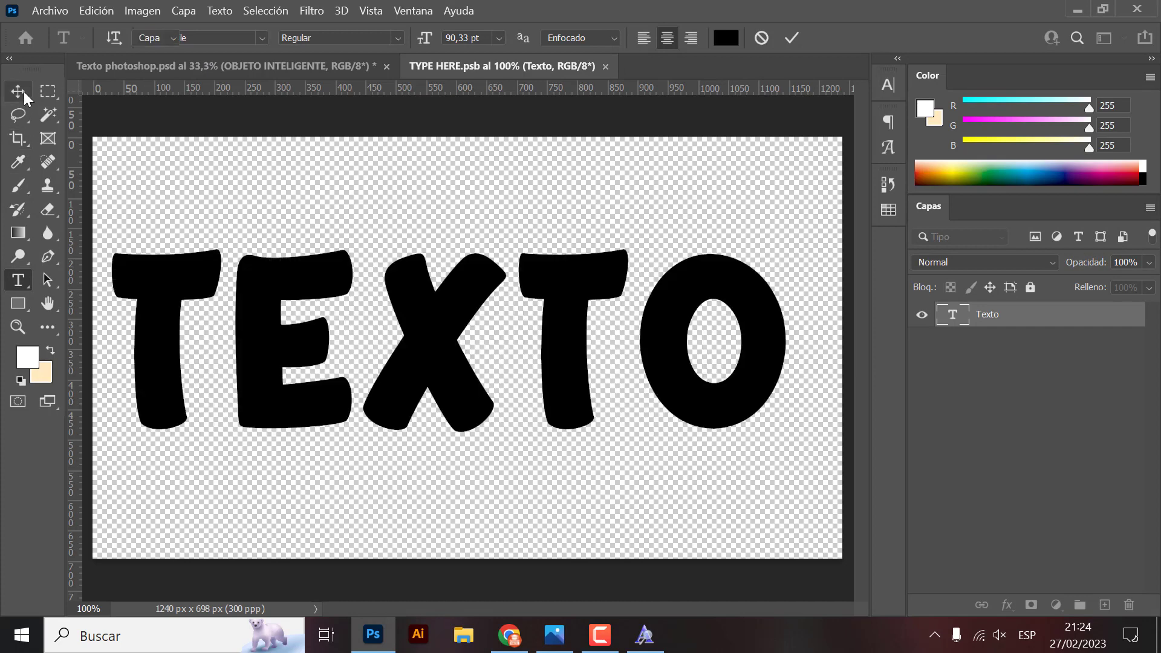
{"action": "left_click_drag", "start_coordinate": [451, 357], "coordinate": [484, 361]}
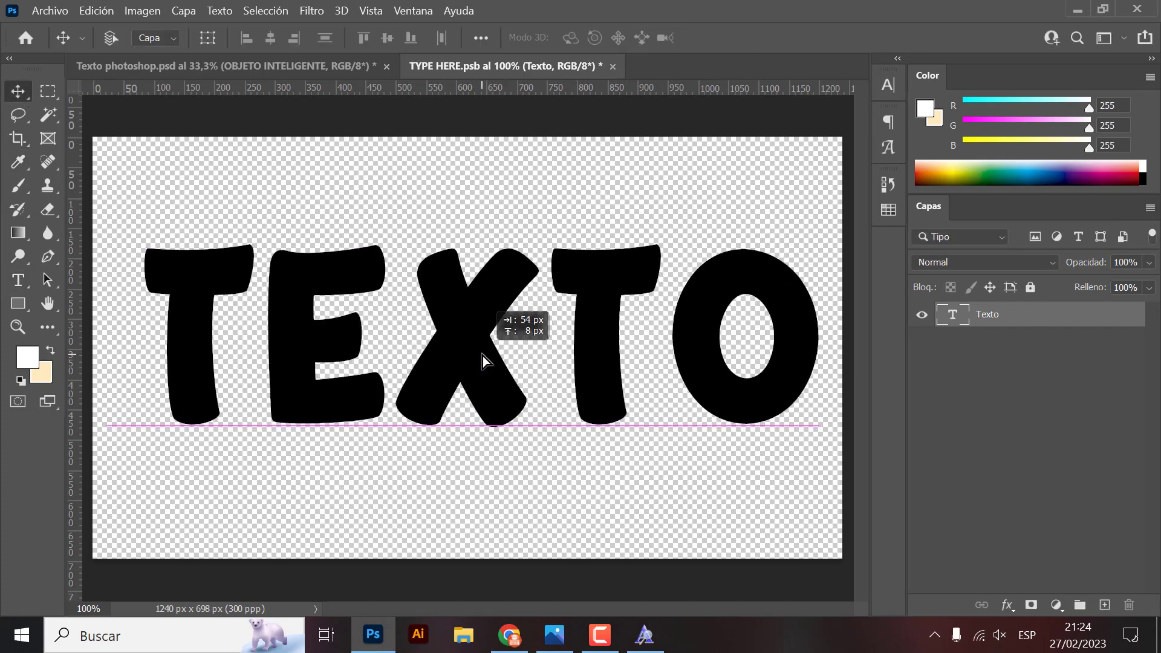
- Commit the TEXTO type edit and scale the lettering down to about 89%
{"action": "double_click", "coordinate": [604, 399]}
{"action": "left_click", "coordinate": [730, 378]}
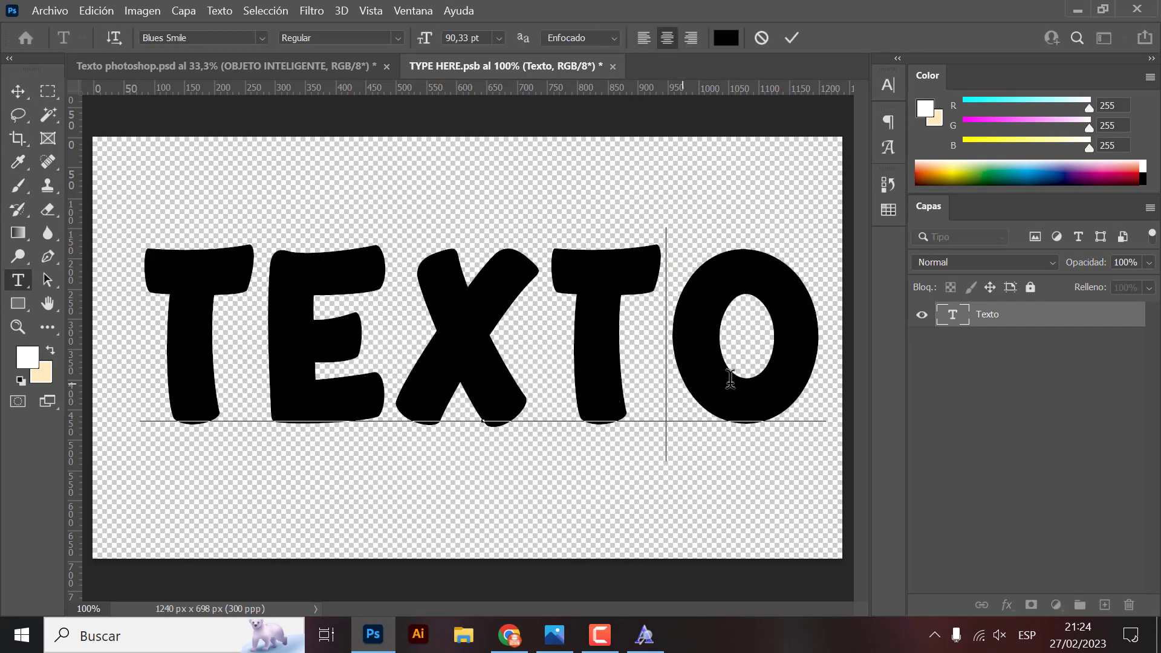
{"action": "left_click", "coordinate": [18, 91]}
{"action": "key", "text": "ctrl+t"}
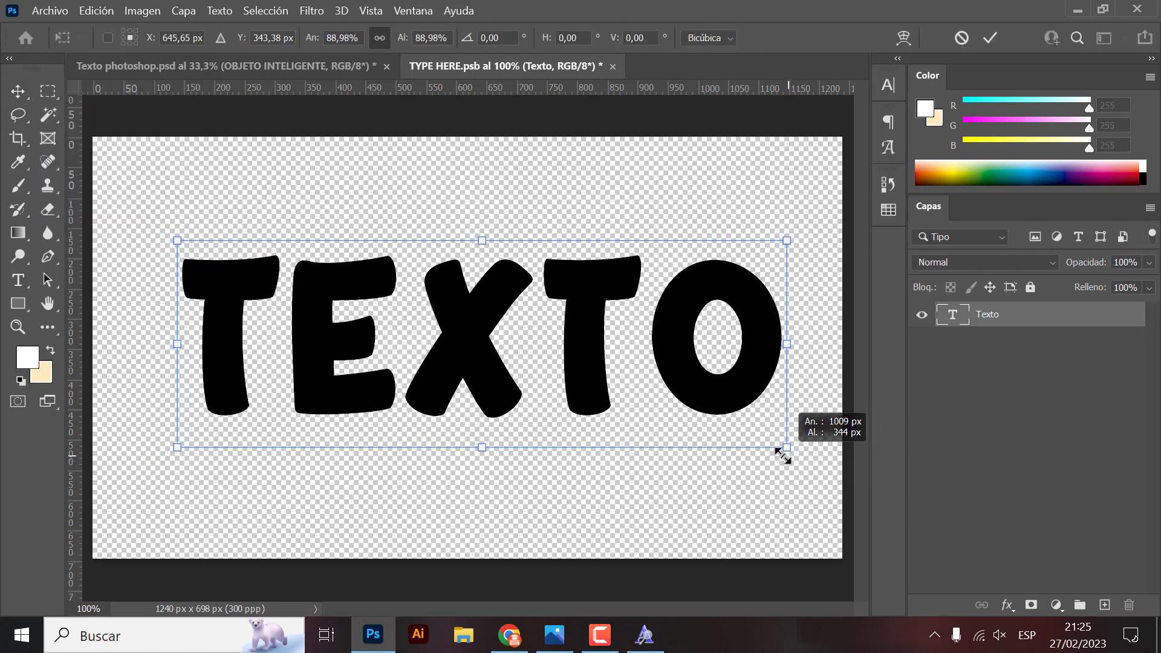
{"action": "left_click_drag", "start_coordinate": [825, 462], "coordinate": [781, 446]}
{"action": "key", "text": "Return"}
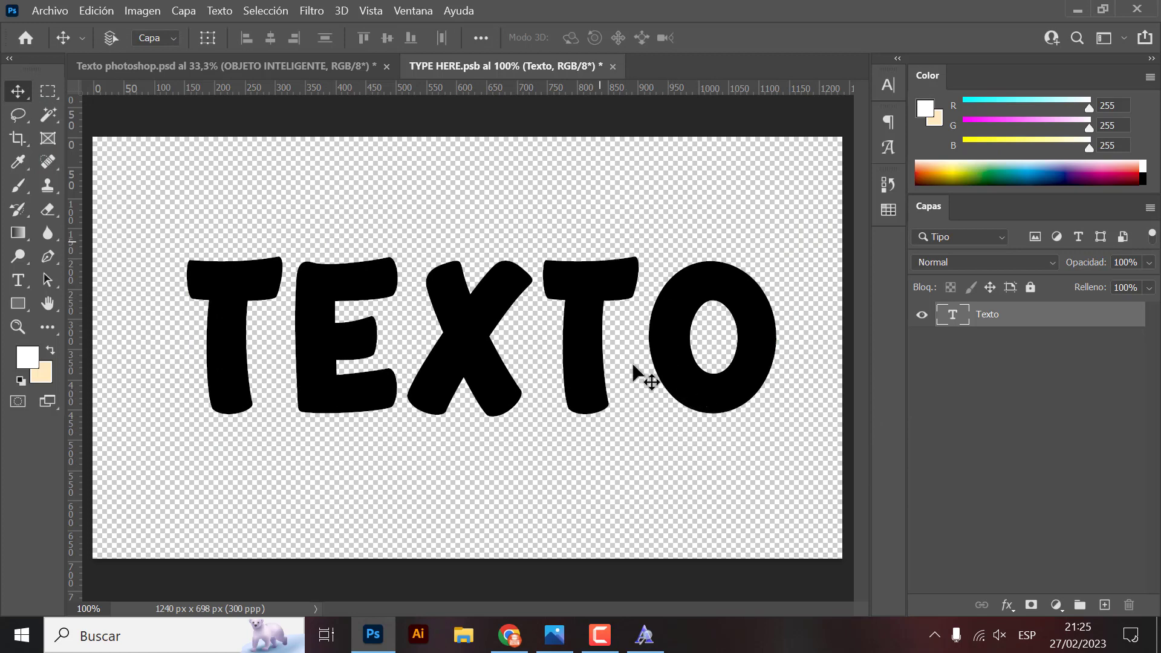
- Set TEXTO's tracking to -50 in the Carácter panel, commit, and save with Ctrl+S
{"action": "key", "text": "t"}
{"action": "double_click", "coordinate": [706, 367]}
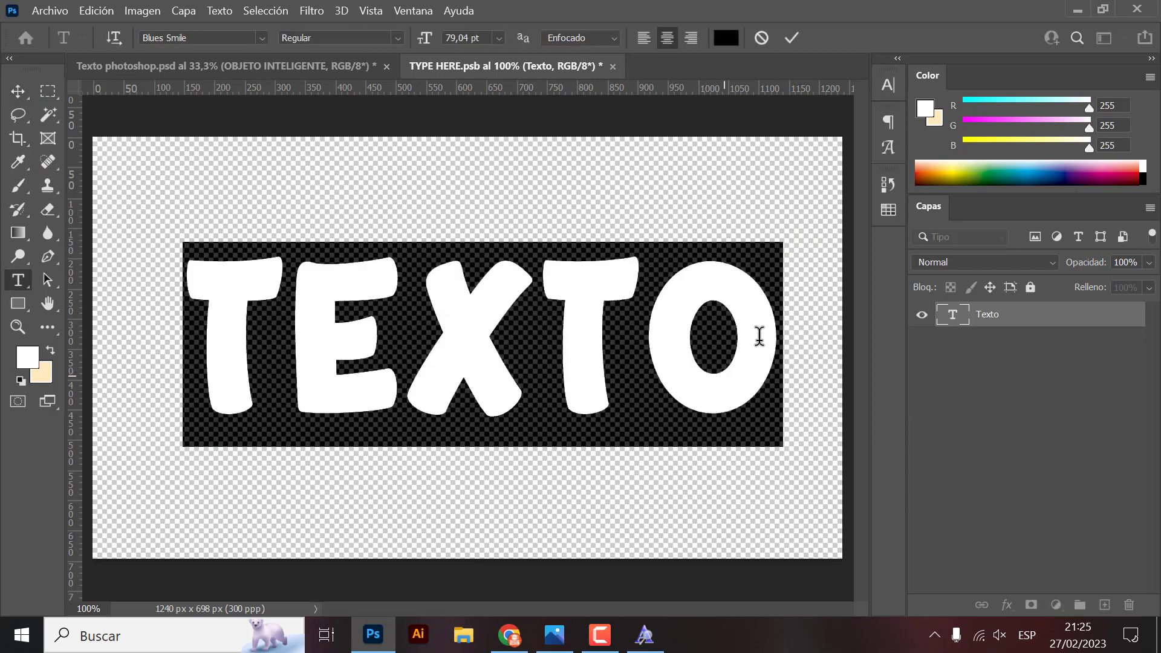
{"action": "left_click", "coordinate": [886, 88]}
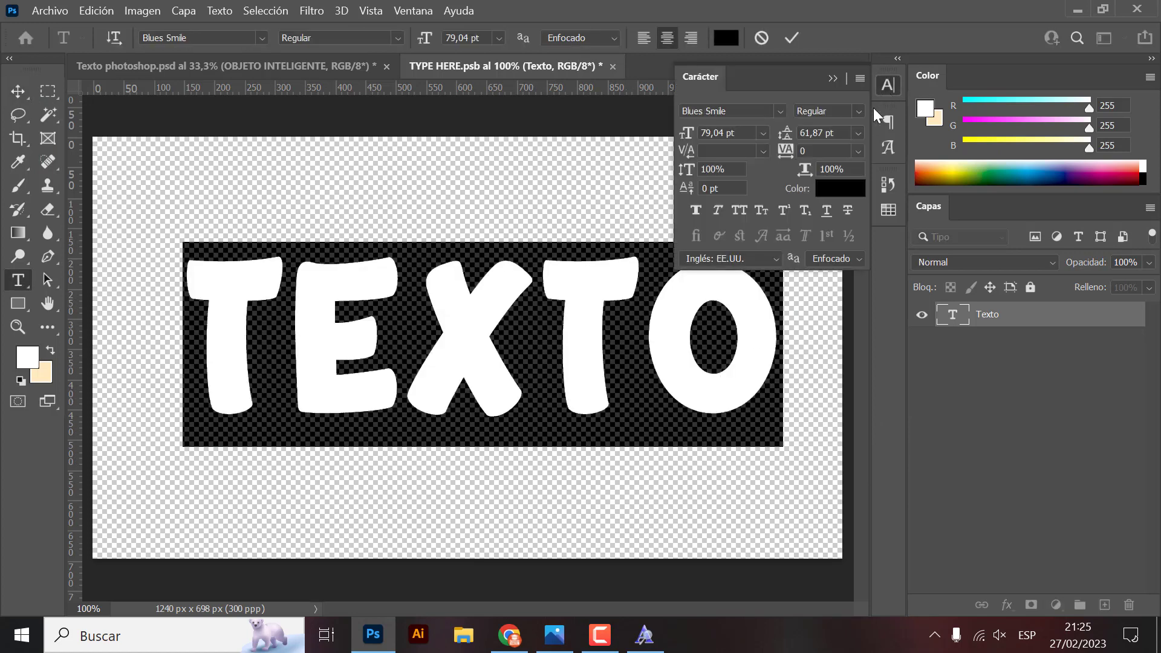
{"action": "left_click", "coordinate": [859, 150]}
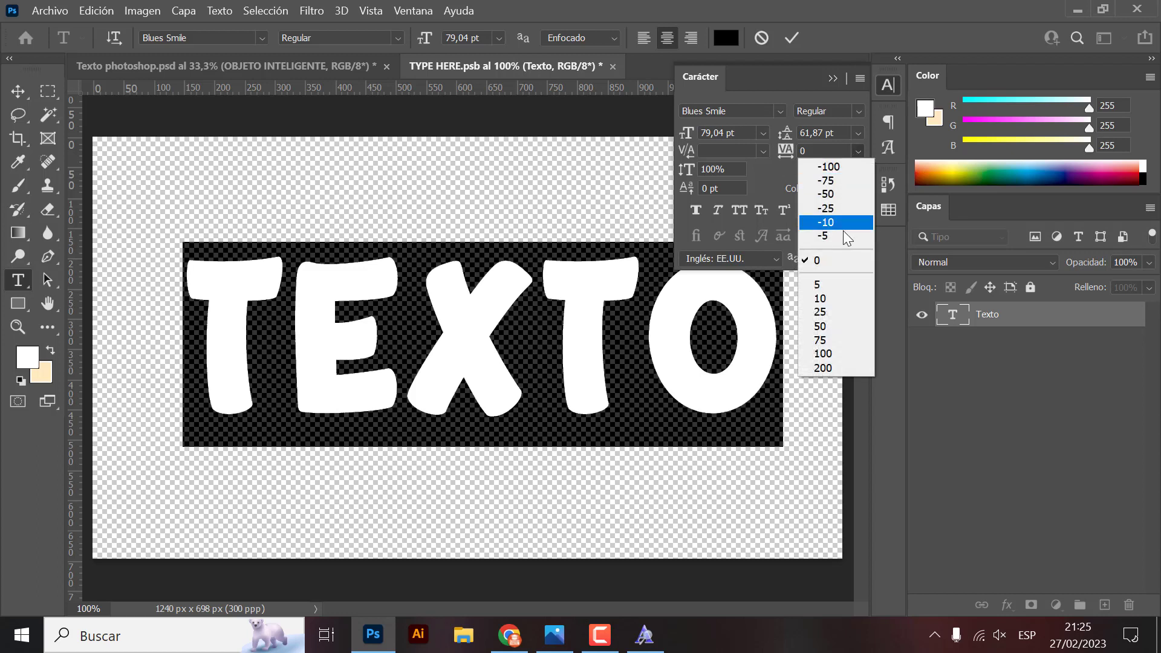
{"action": "left_click", "coordinate": [839, 223]}
{"action": "left_click", "coordinate": [858, 151]}
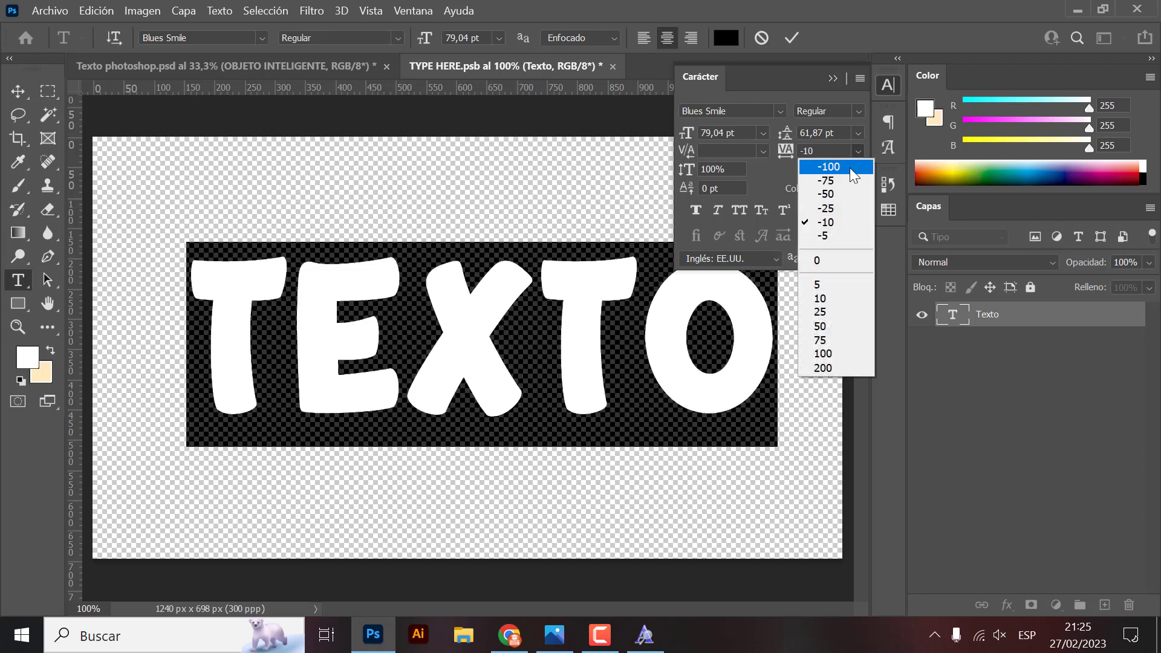
{"action": "left_click", "coordinate": [835, 195]}
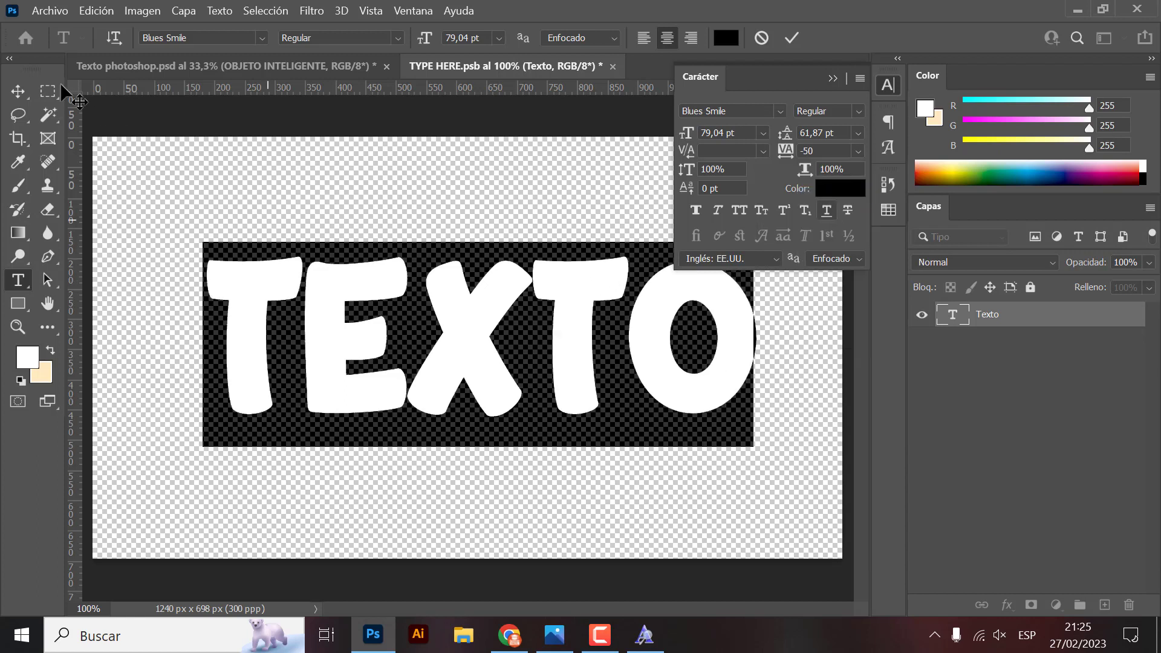
{"action": "left_click", "coordinate": [18, 90]}
{"action": "left_click", "coordinate": [833, 76]}
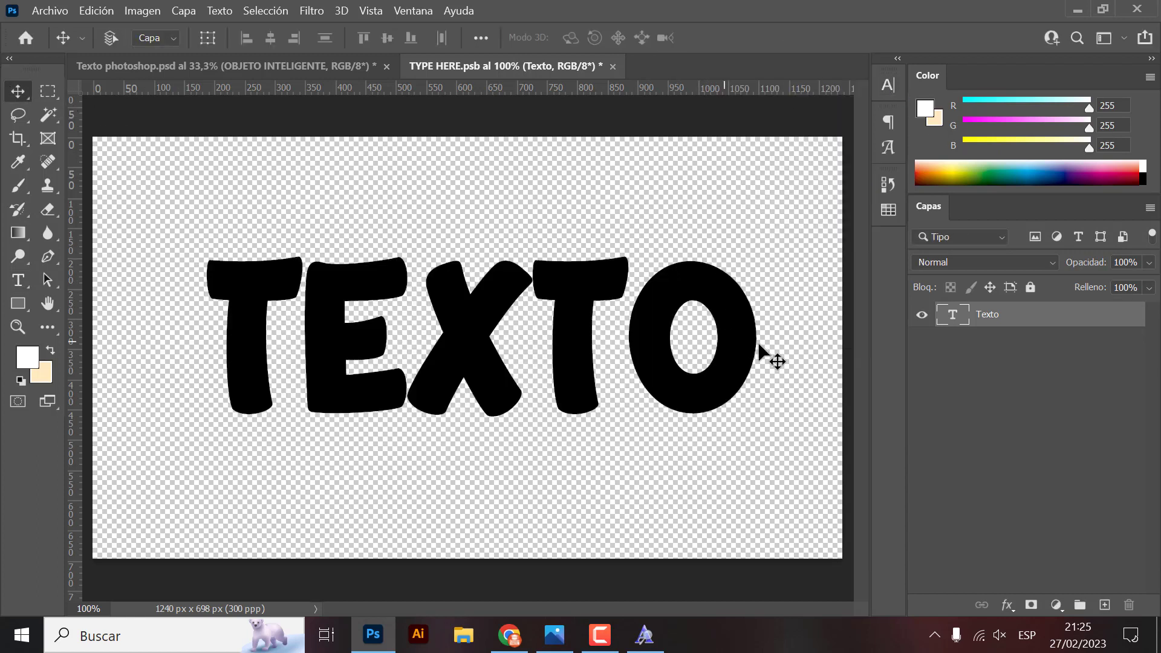
{"action": "key", "text": "ctrl+s"}
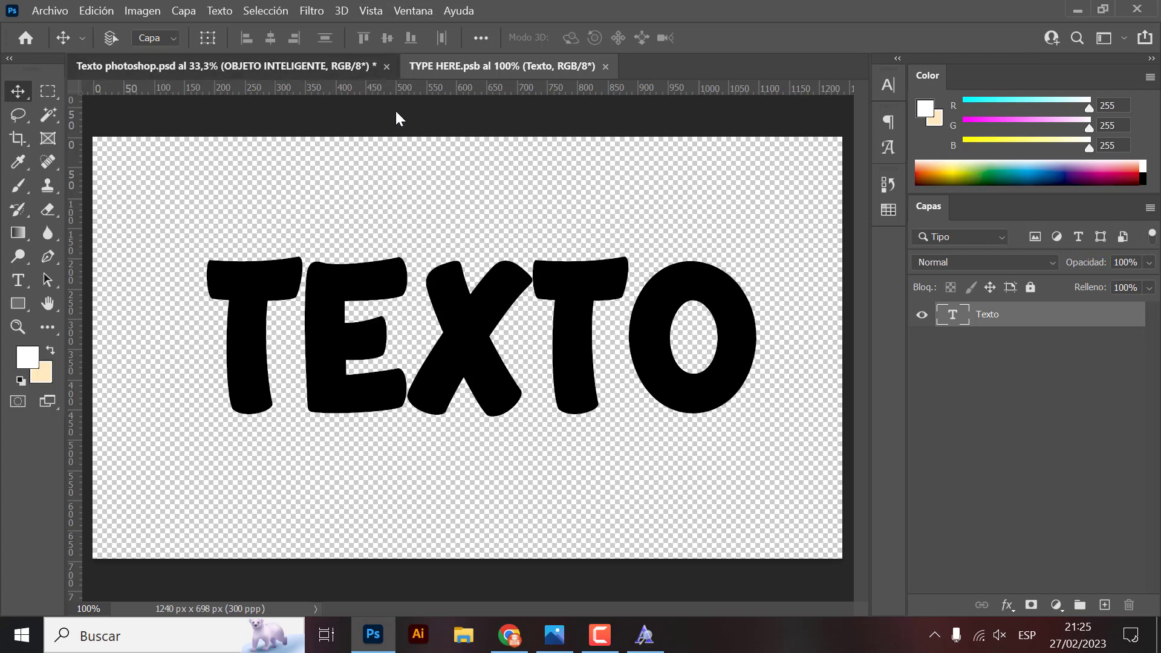
- Enlarge the TEXTO lettering in the TYPE HERE document with Free Transform
{"action": "key", "text": "ctrl+Tab"}
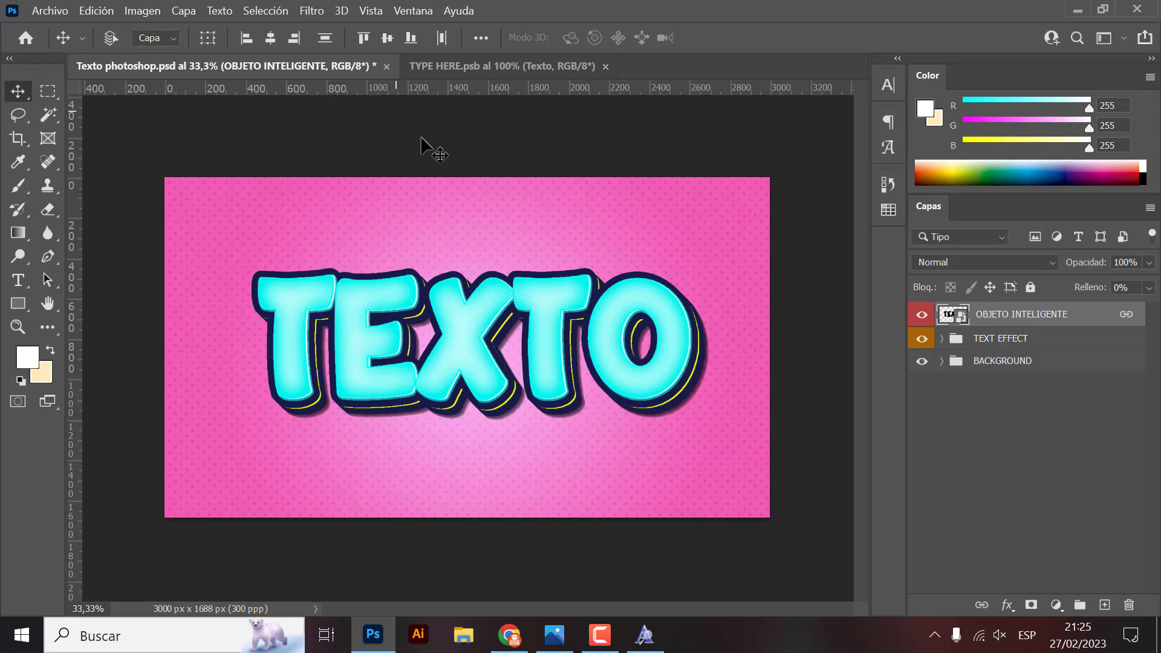
{"action": "left_click", "coordinate": [477, 67]}
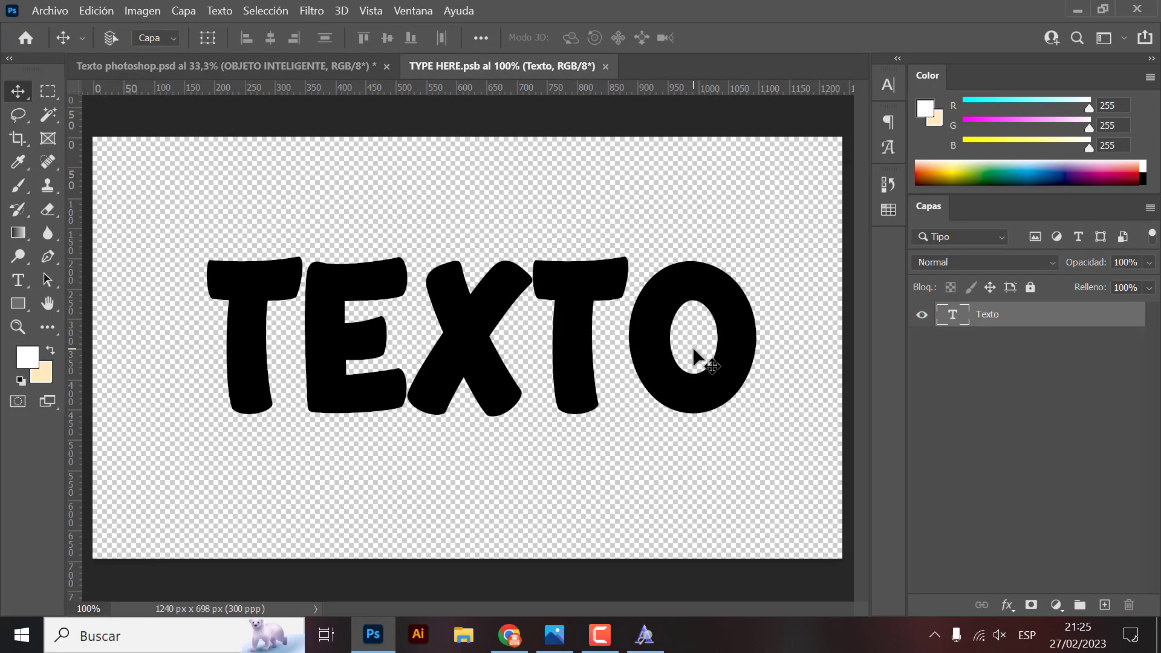
{"action": "key", "text": "ctrl+t"}
{"action": "left_click_drag", "start_coordinate": [695, 355], "coordinate": [708, 363]}
{"action": "key", "text": "Return"}
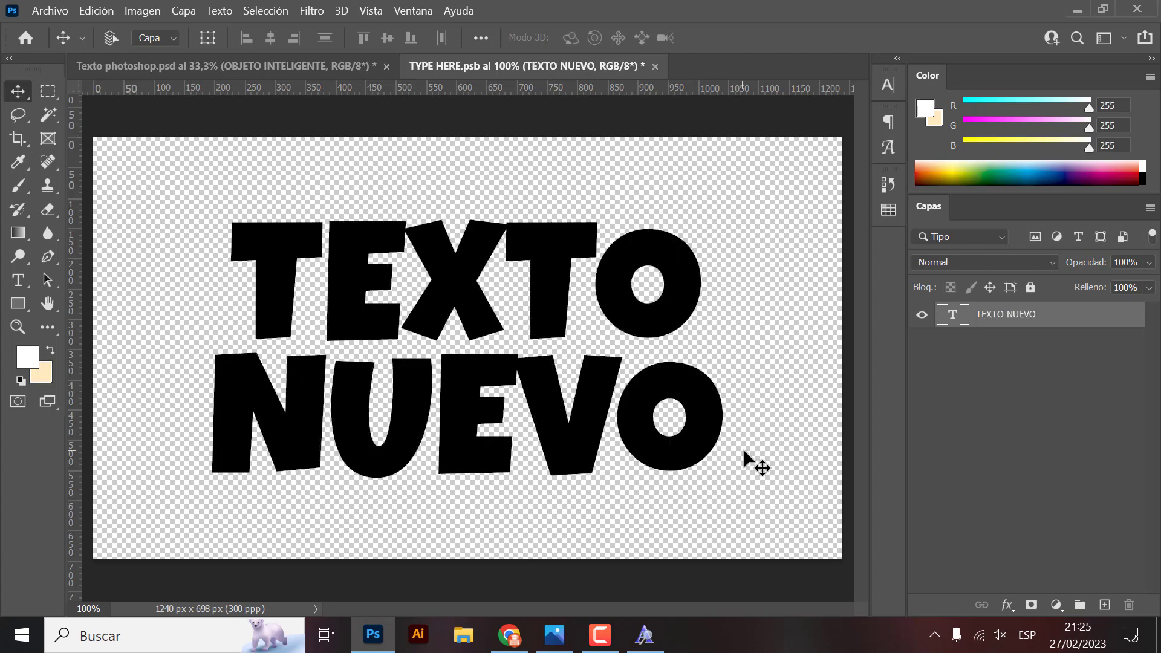
- Save the TYPE HERE document with its two-line TEXTO NUEVO text
{"action": "left_click", "coordinate": [57, 10]}
{"action": "left_click", "coordinate": [63, 203]}
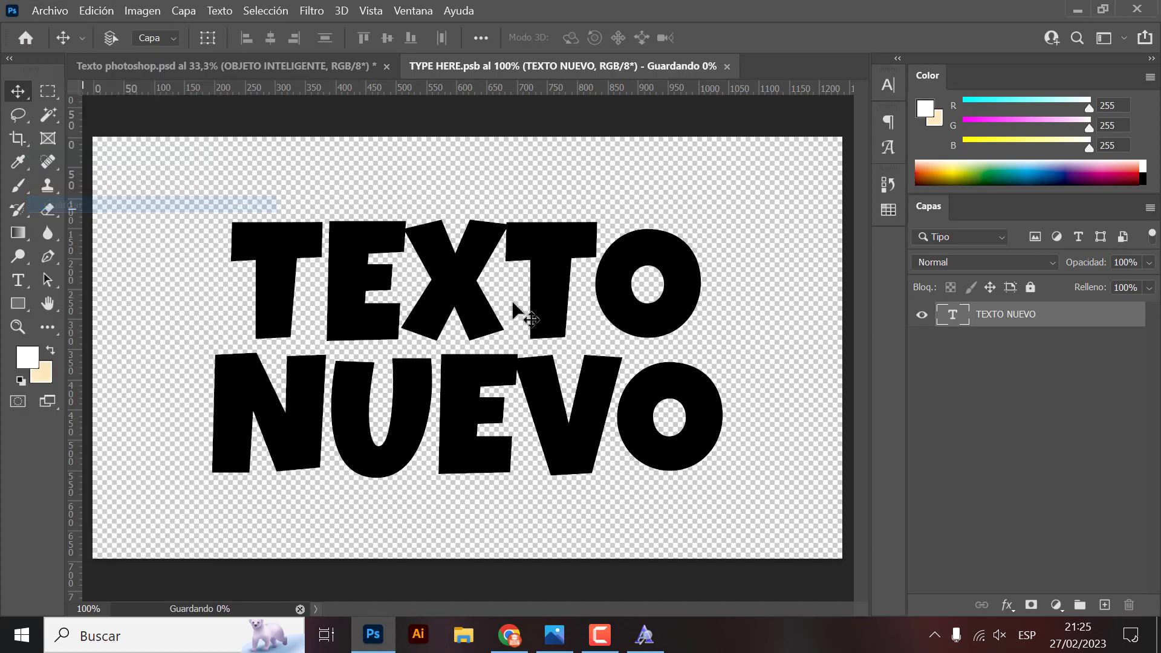
{"action": "left_click", "coordinate": [216, 67]}
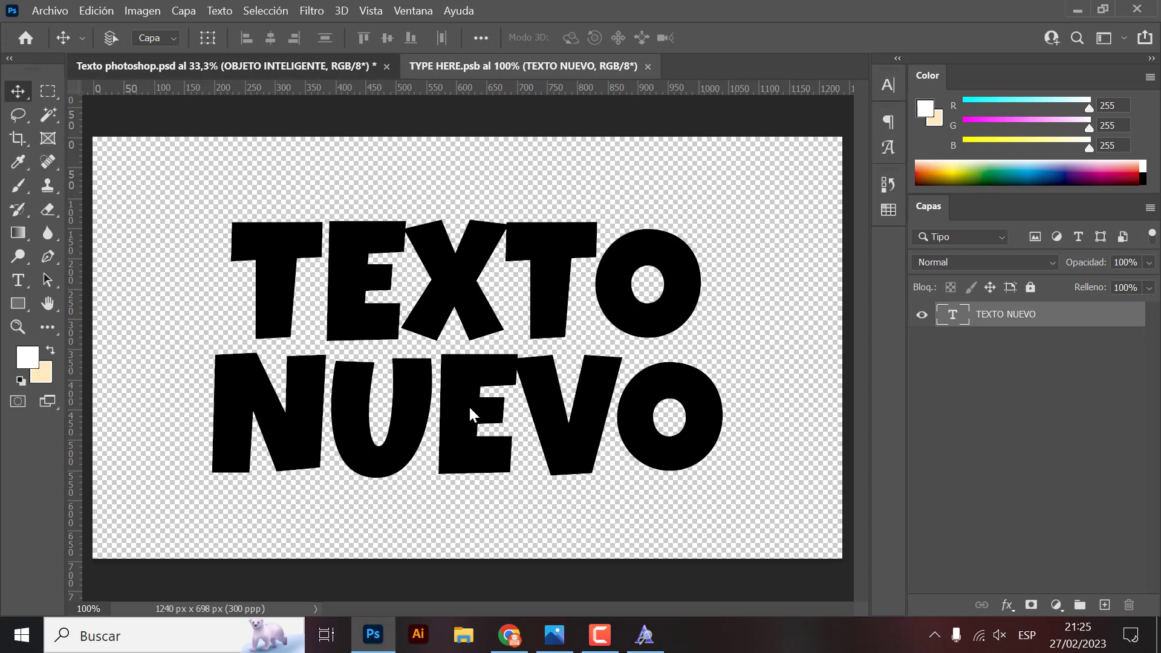
- Hide the BACKGROUND group in Texto photoshop.psd, leaving the cyan effect on transparency
{"action": "key", "text": "ctrl+Tab"}
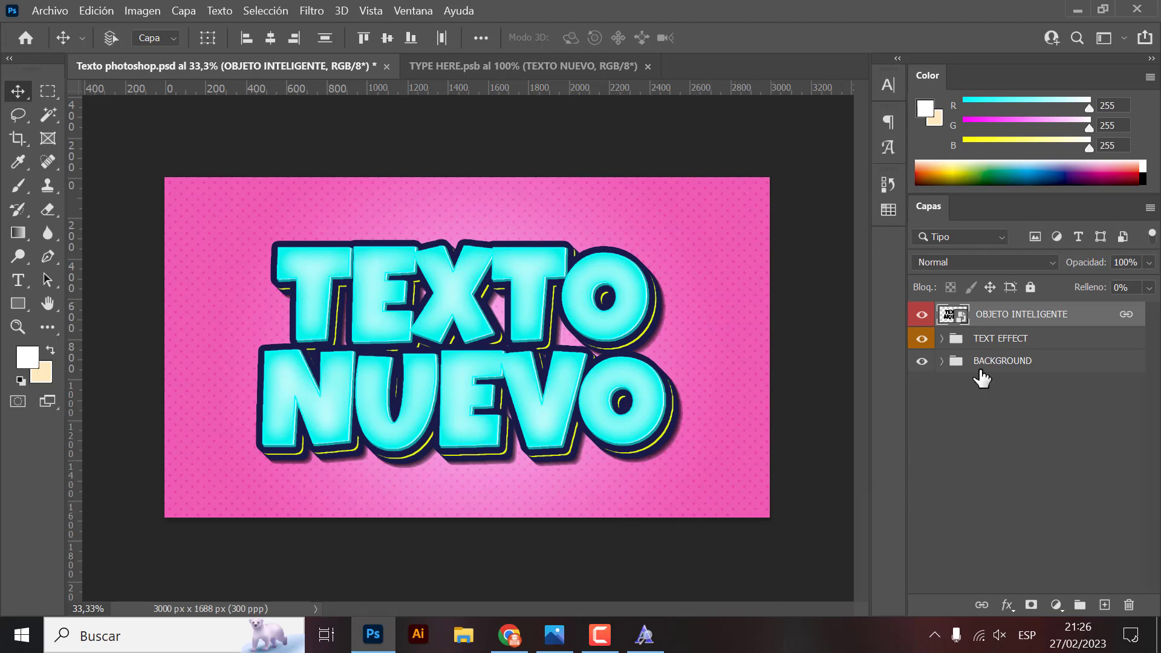
{"action": "left_click", "coordinate": [1001, 365]}
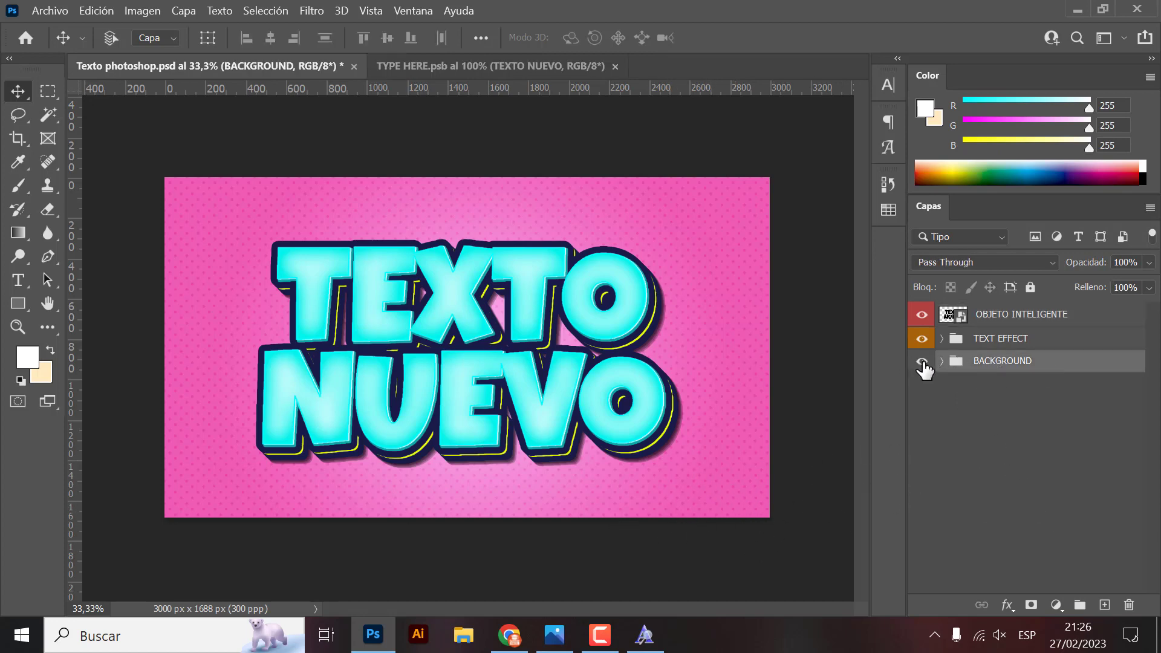
{"action": "left_click", "coordinate": [921, 363]}
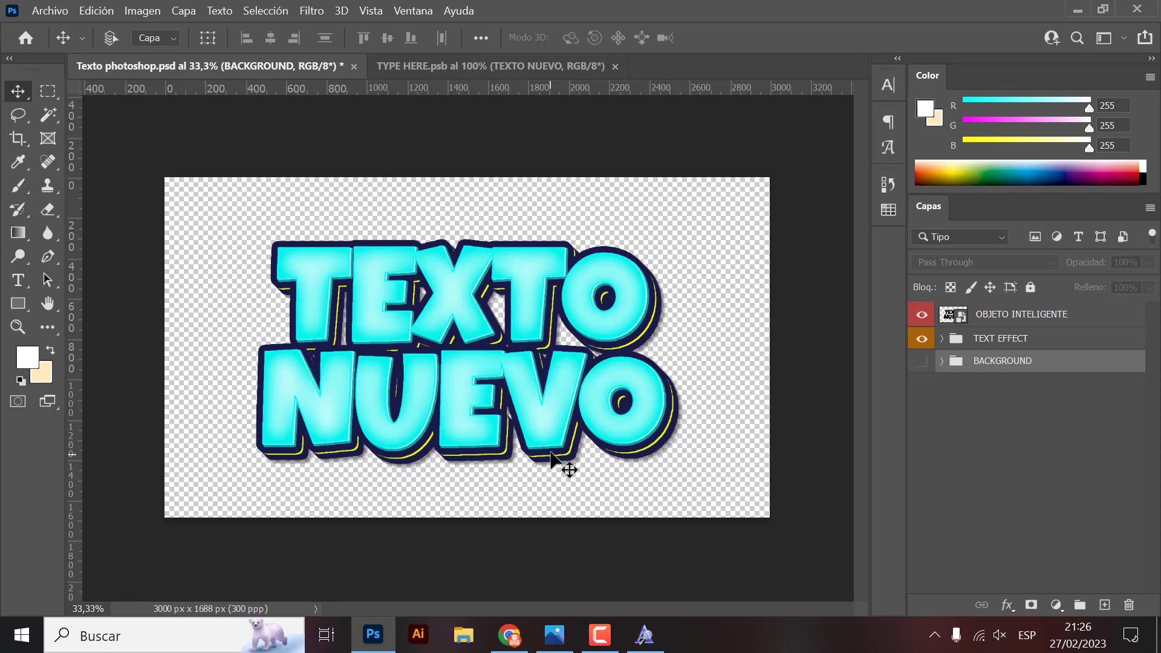
- Save Texto photoshop to the Escritorio as a transparent PNG with default PNG options
{"action": "left_click", "coordinate": [49, 11]}
{"action": "left_click", "coordinate": [82, 221]}
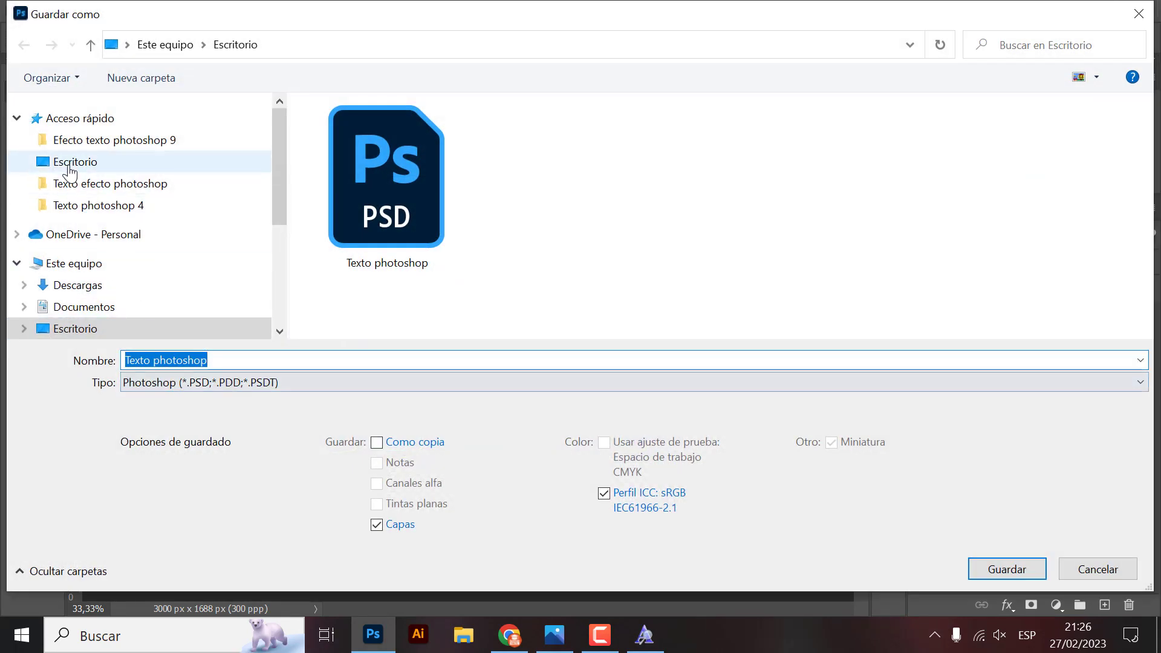
{"action": "left_click", "coordinate": [178, 383]}
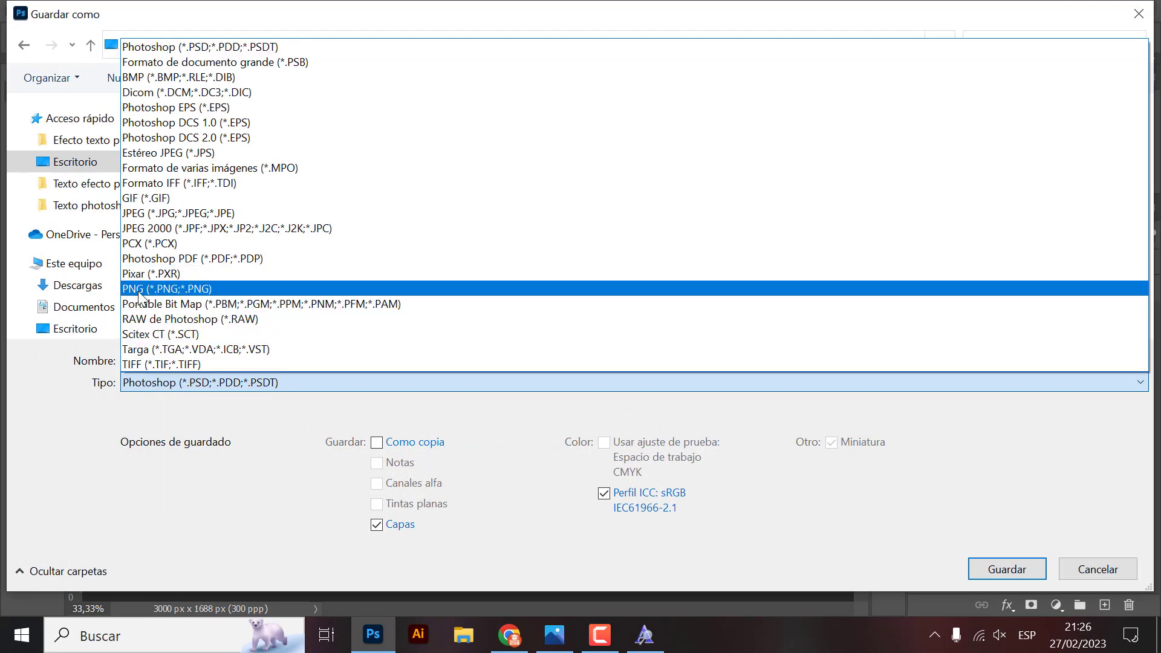
{"action": "left_click", "coordinate": [173, 289]}
{"action": "left_click", "coordinate": [1006, 569]}
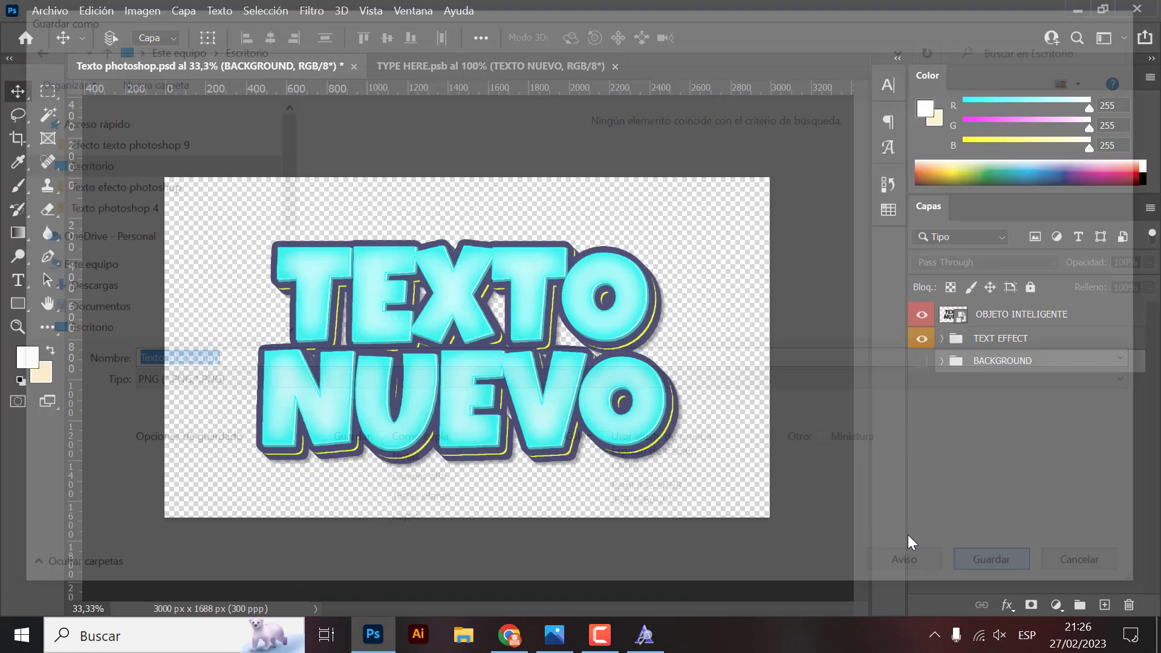
{"action": "left_click", "coordinate": [725, 174]}
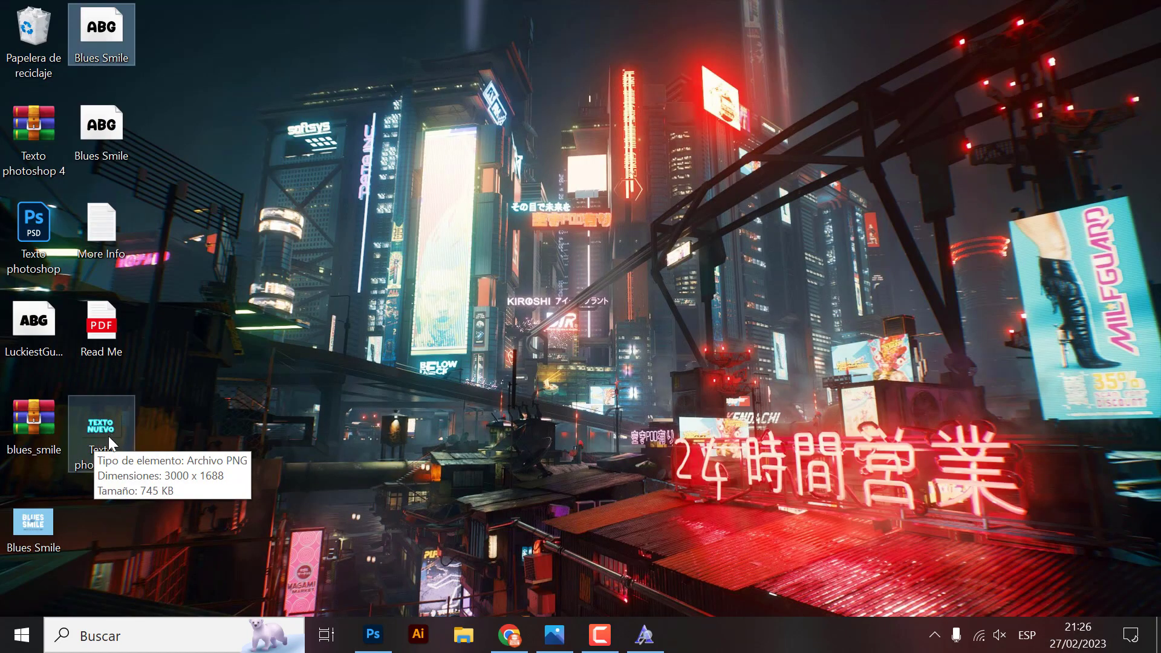
- Preview the exported Texto photoshop.png in Photos, then return to Photoshop
{"action": "double_click", "coordinate": [100, 430]}
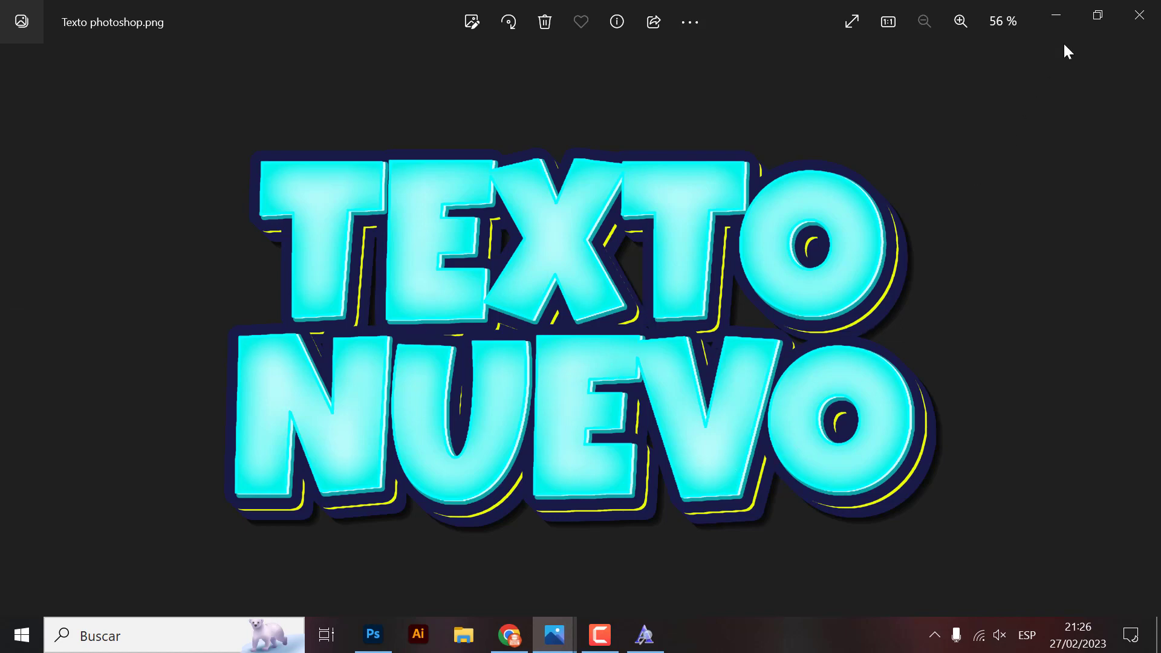
{"action": "left_click", "coordinate": [1139, 26]}
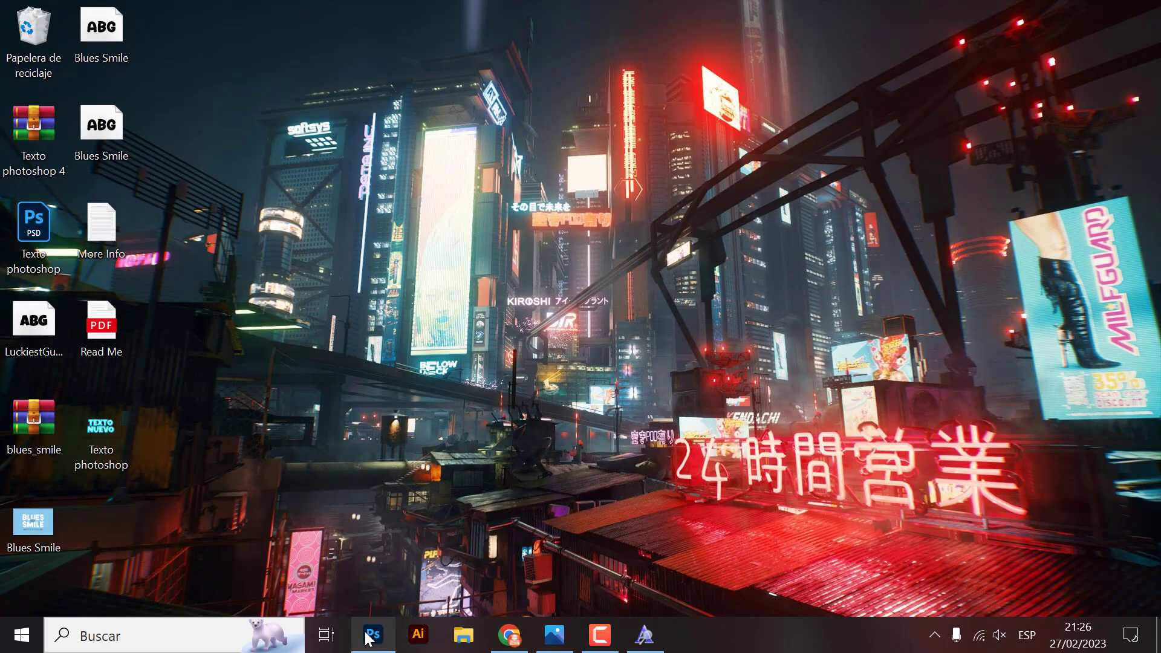
{"action": "left_click", "coordinate": [371, 637]}
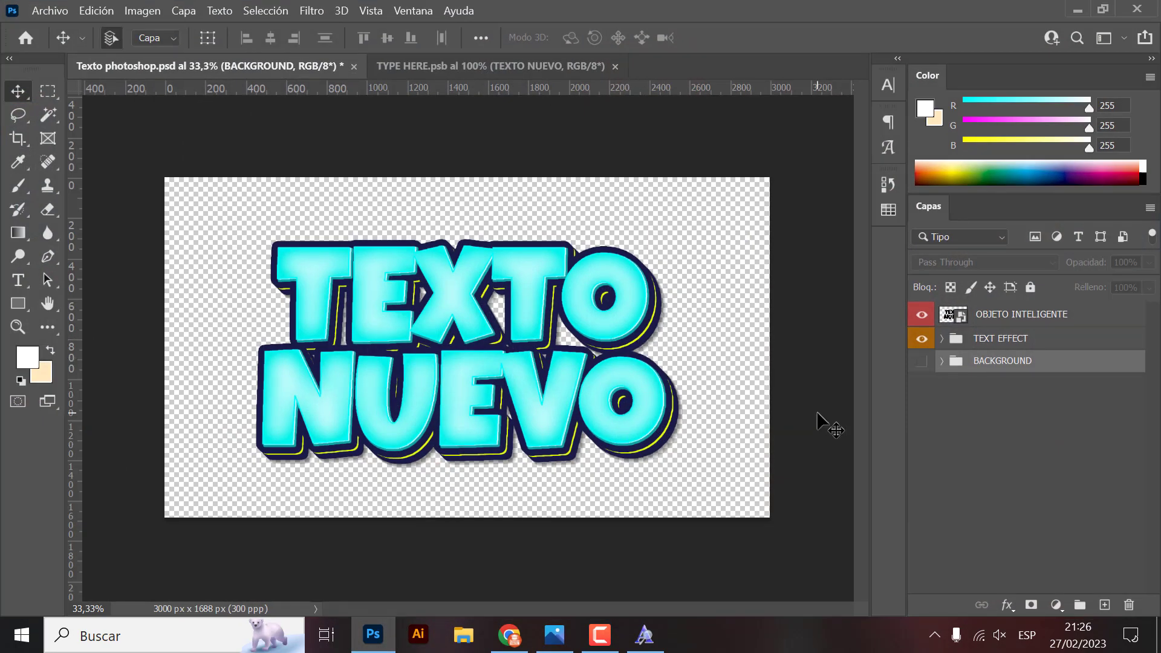
- Show the pink BACKGROUND group again and start Guardar como for Texto photoshop
{"action": "left_click", "coordinate": [921, 361]}
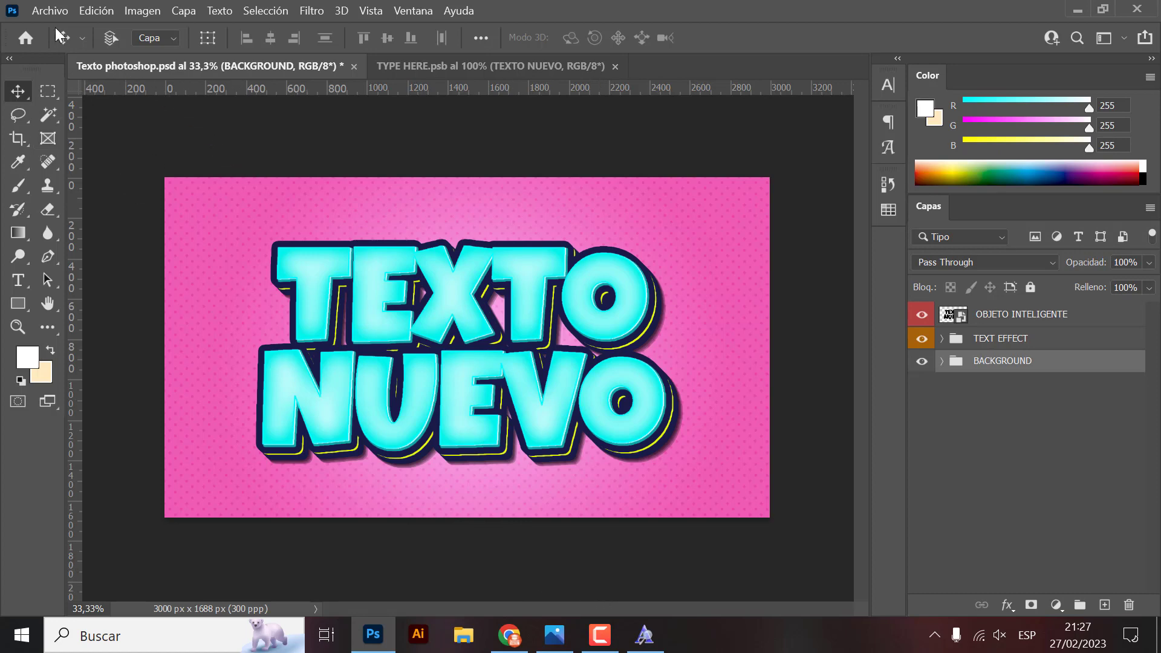
{"action": "left_click", "coordinate": [50, 11]}
{"action": "left_click", "coordinate": [96, 225]}
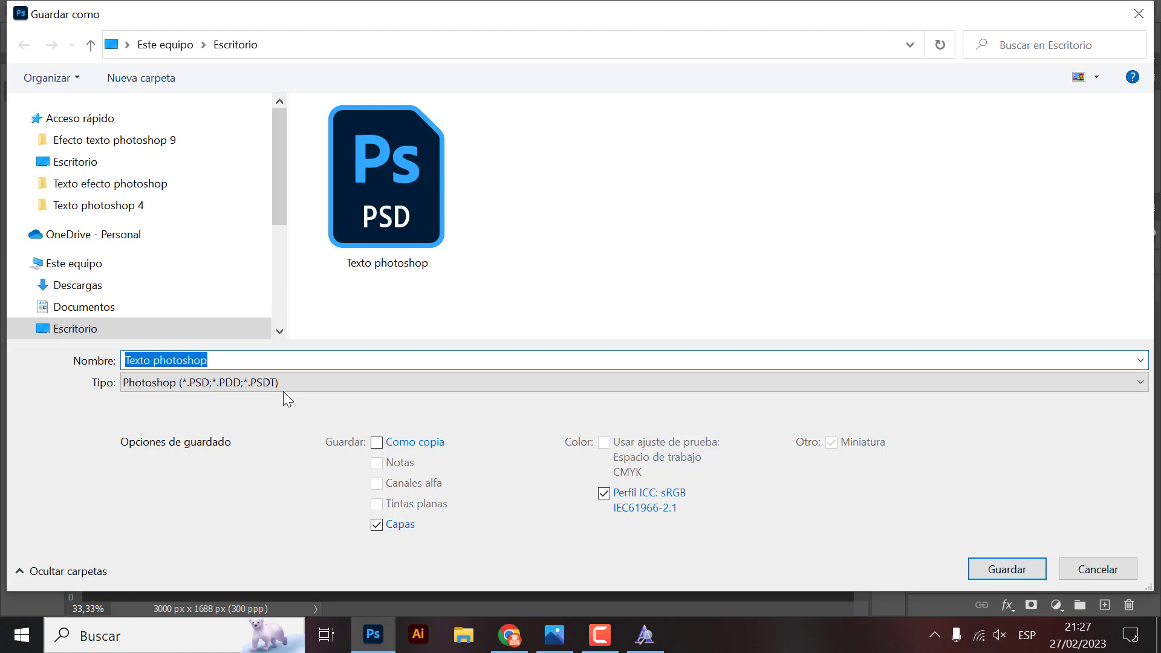
- Save Texto photoshop to the Escritorio as a JPEG at quality 12 (Máxima)
{"action": "left_click", "coordinate": [84, 162]}
{"action": "left_click", "coordinate": [184, 384]}
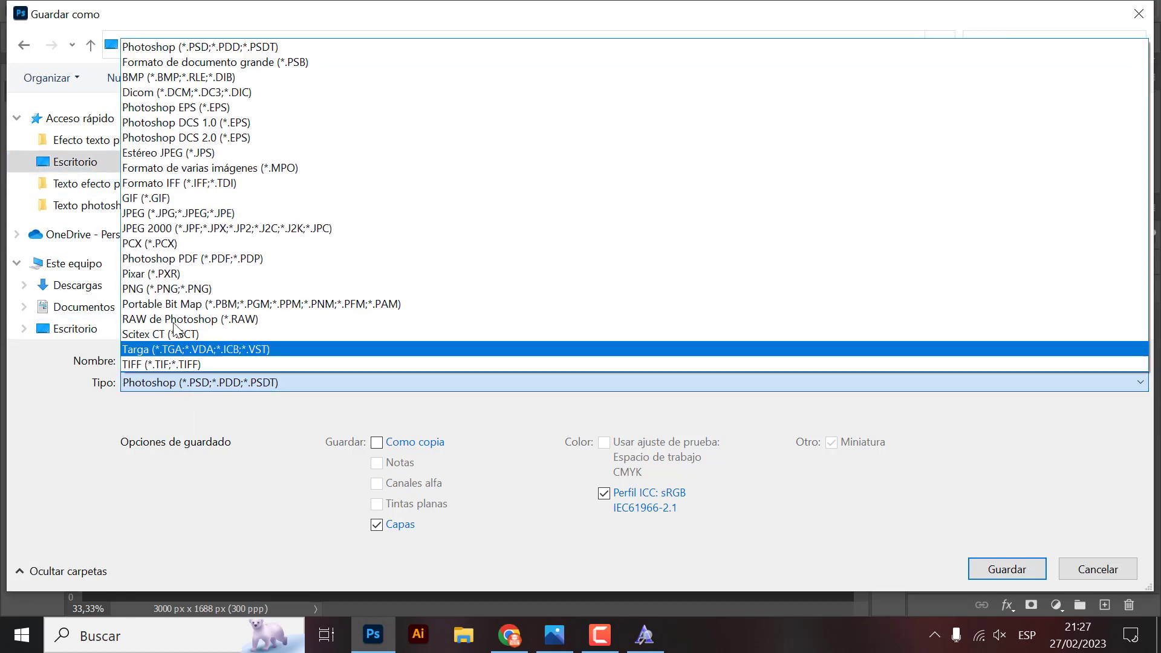
{"action": "left_click", "coordinate": [154, 215]}
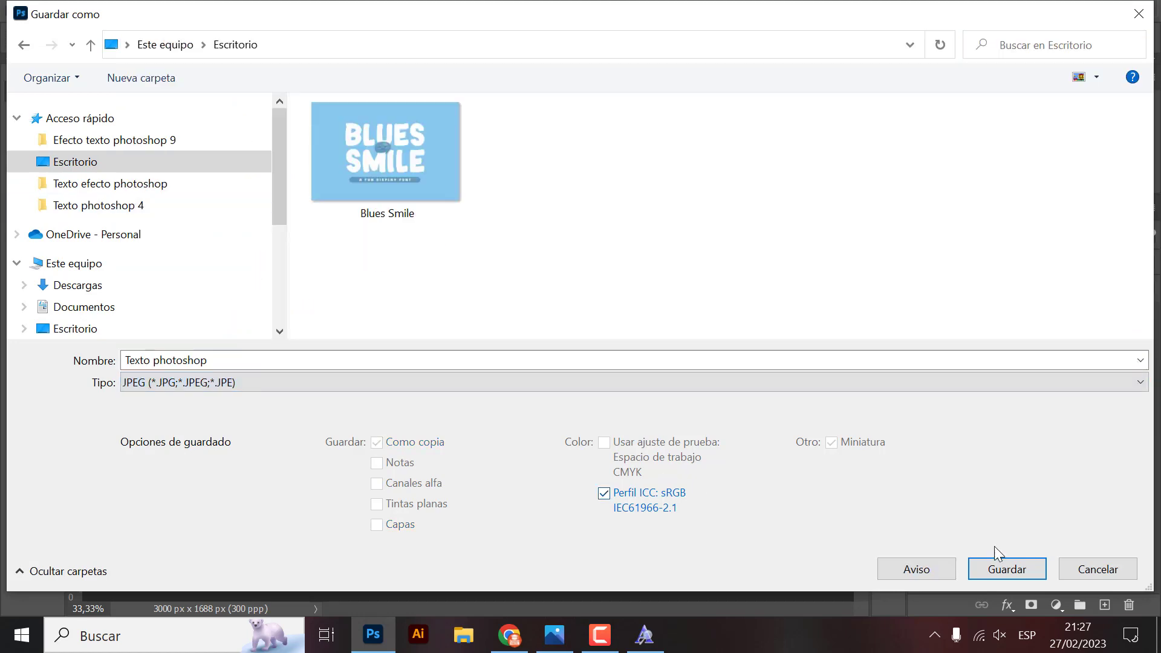
{"action": "left_click", "coordinate": [1030, 567]}
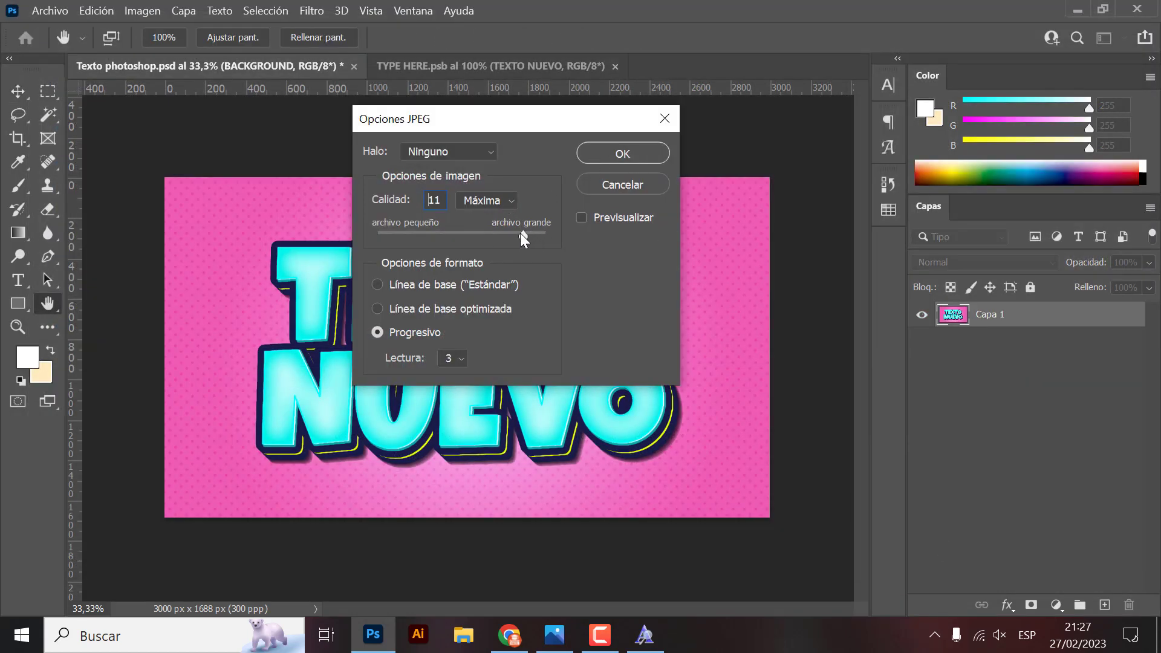
{"action": "mouse_move", "coordinate": [400, 231]}
{"action": "left_mouse_down"}
{"action": "mouse_move", "coordinate": [384, 230]}
{"action": "mouse_move", "coordinate": [547, 237]}
{"action": "left_mouse_up"}
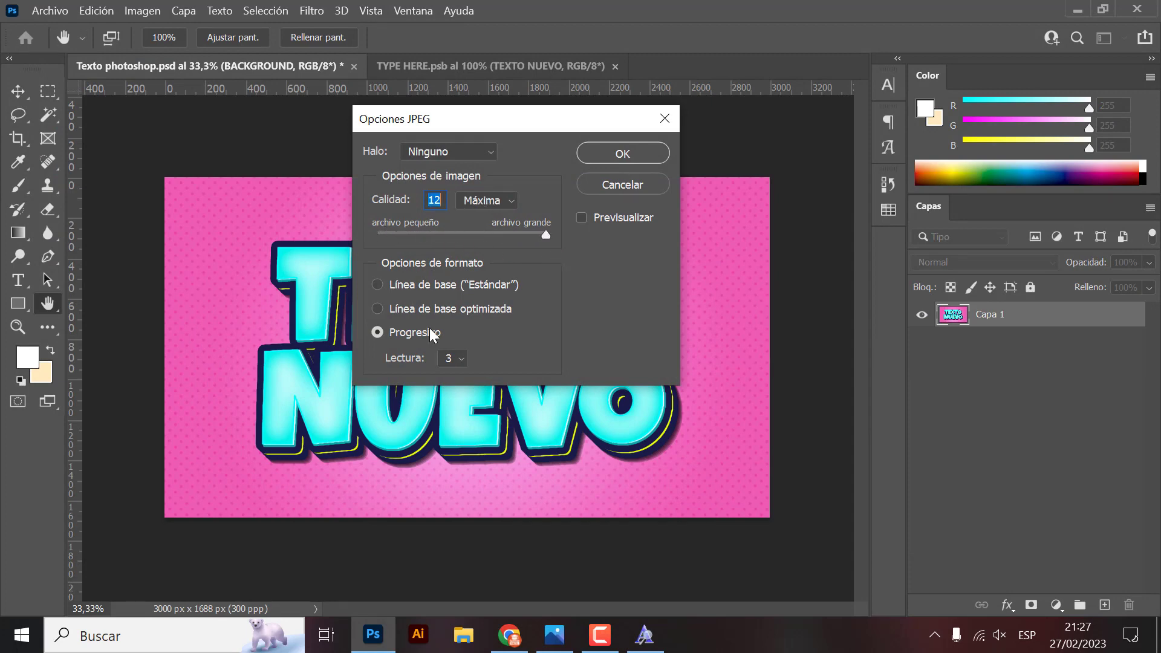
{"action": "left_click", "coordinate": [623, 156]}
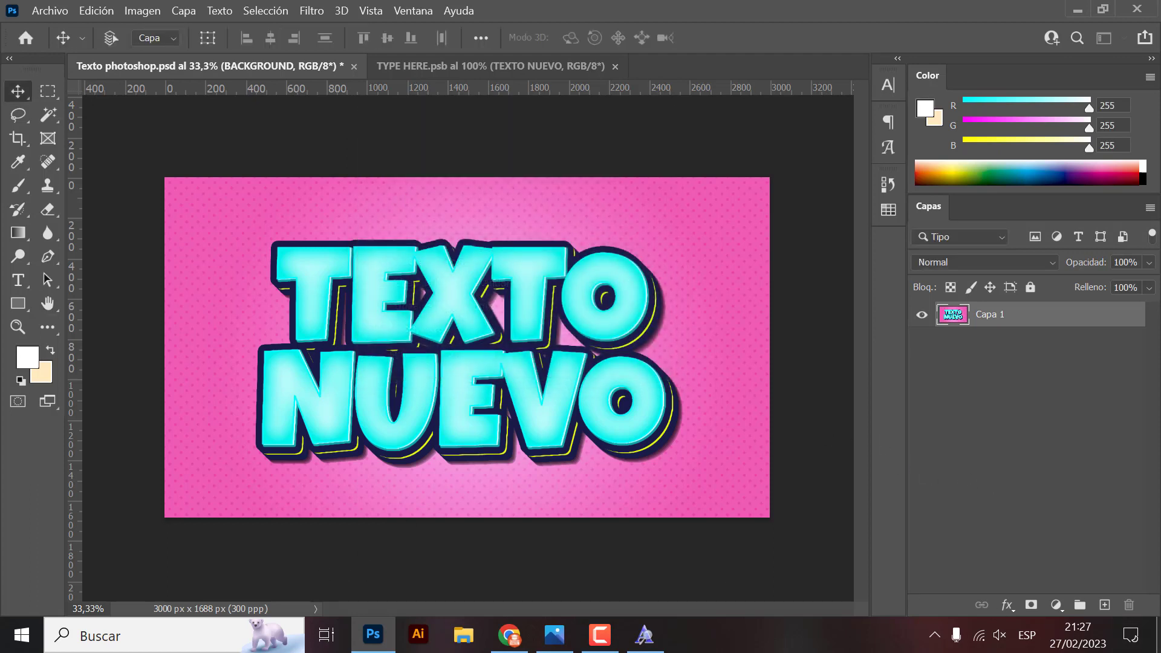
{"action": "left_click", "coordinate": [1158, 635]}
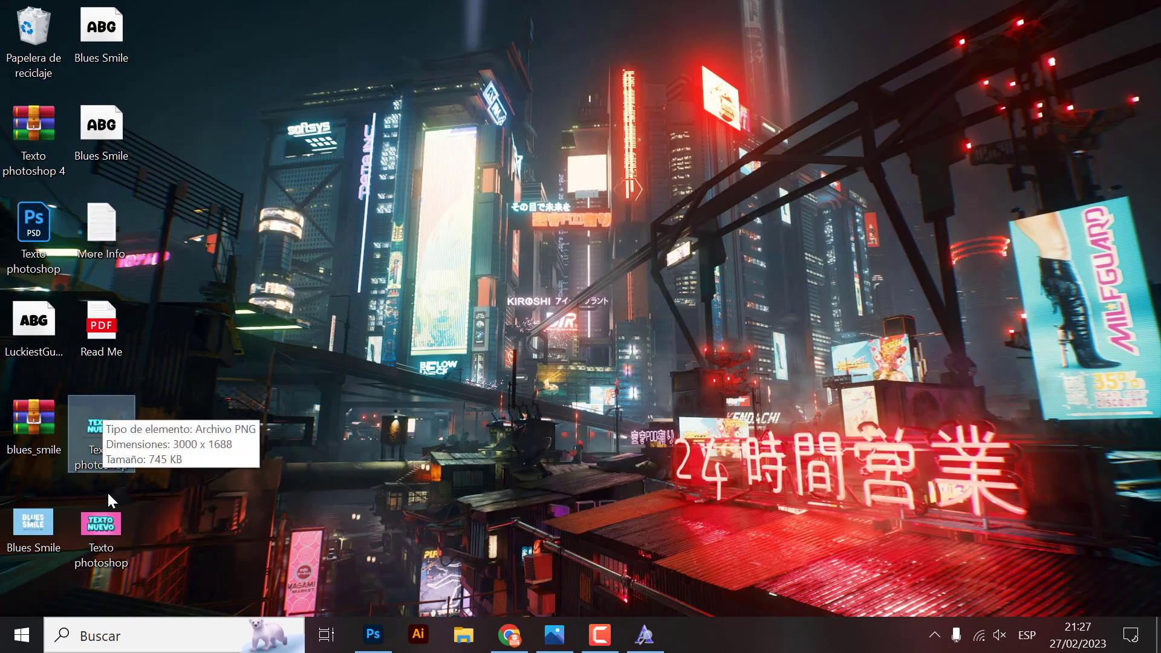
{"action": "double_click", "coordinate": [121, 532]}
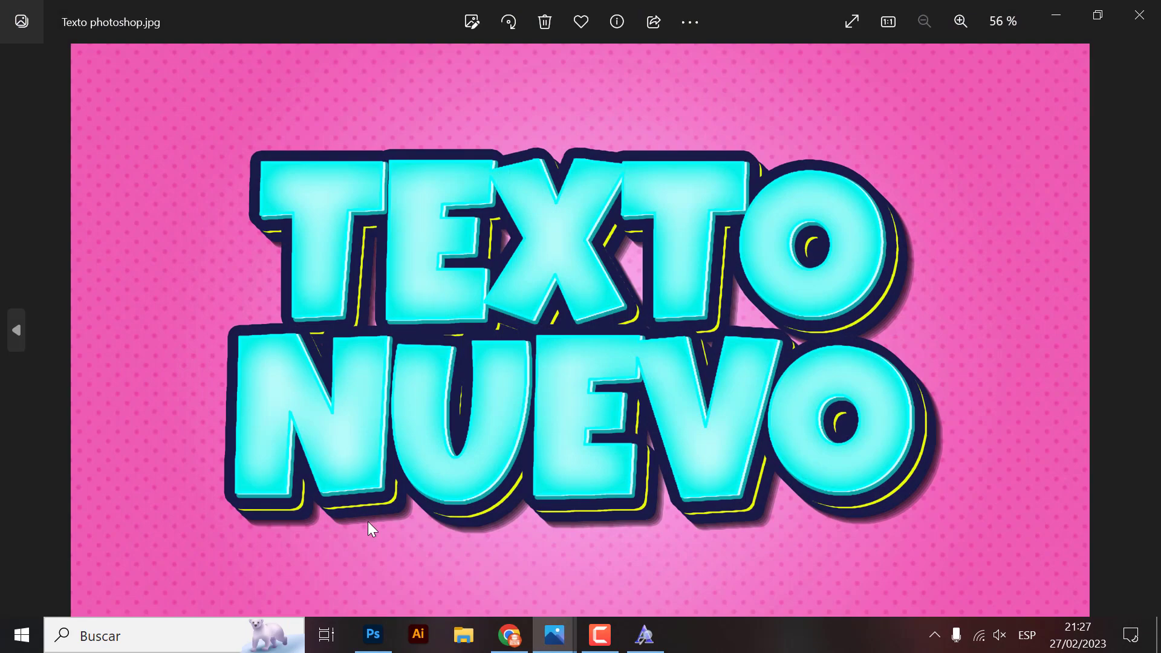
{"action": "key", "text": "Right"}
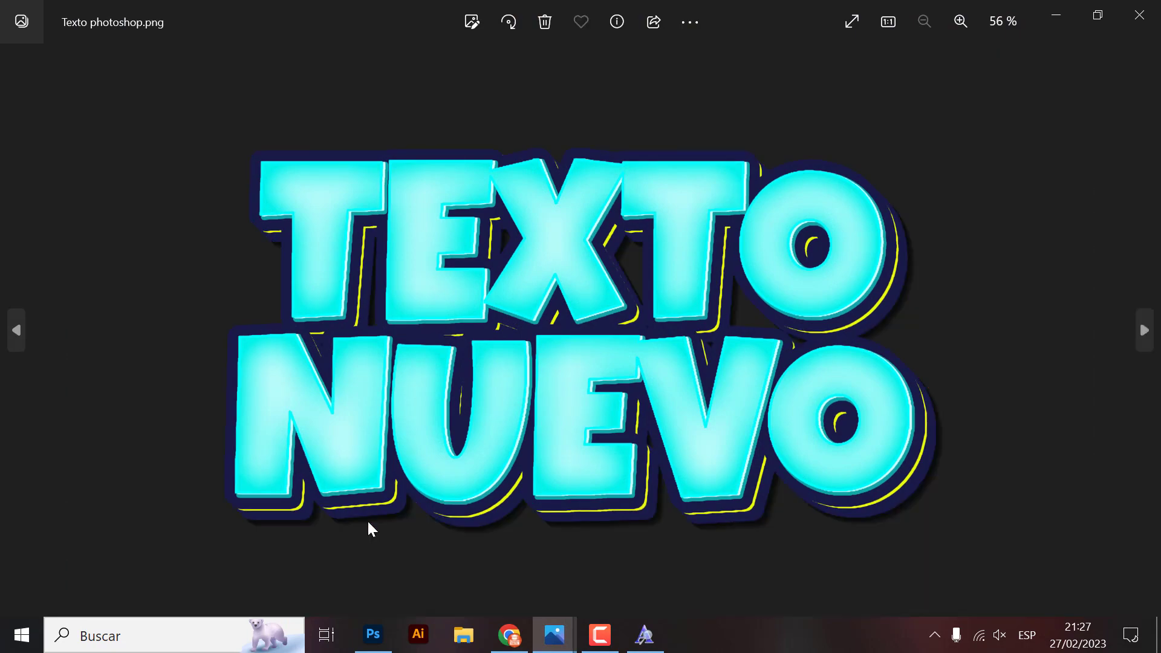
{"action": "key", "text": "Left"}
{"action": "left_click", "coordinate": [1139, 14]}
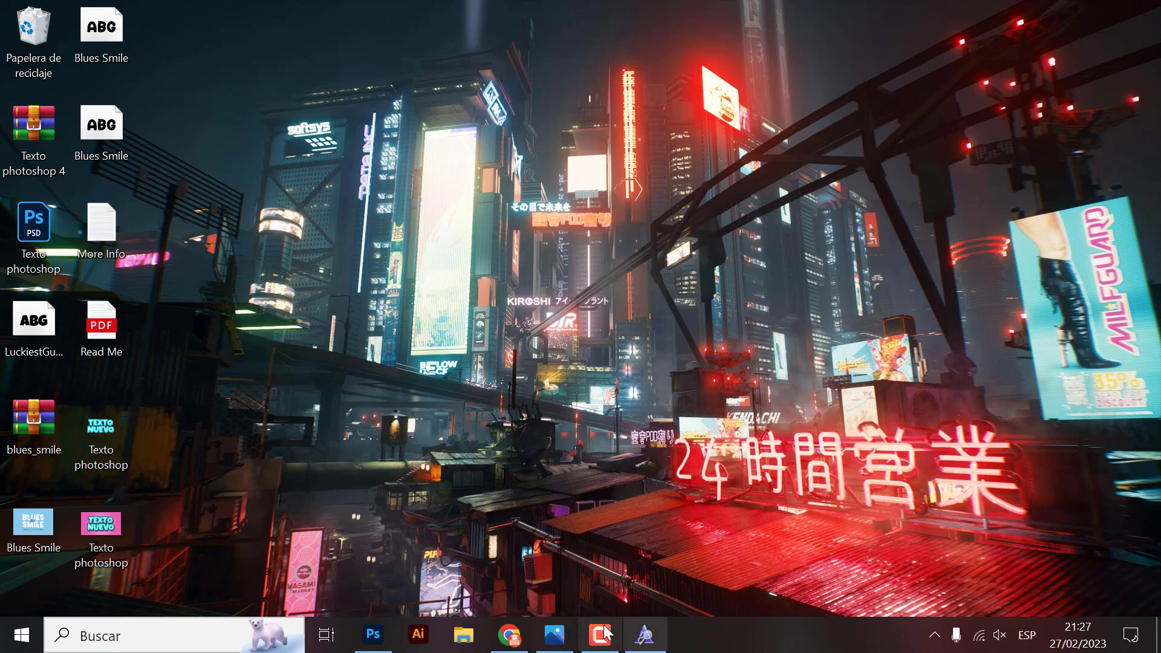
{"action": "left_click", "coordinate": [373, 635]}
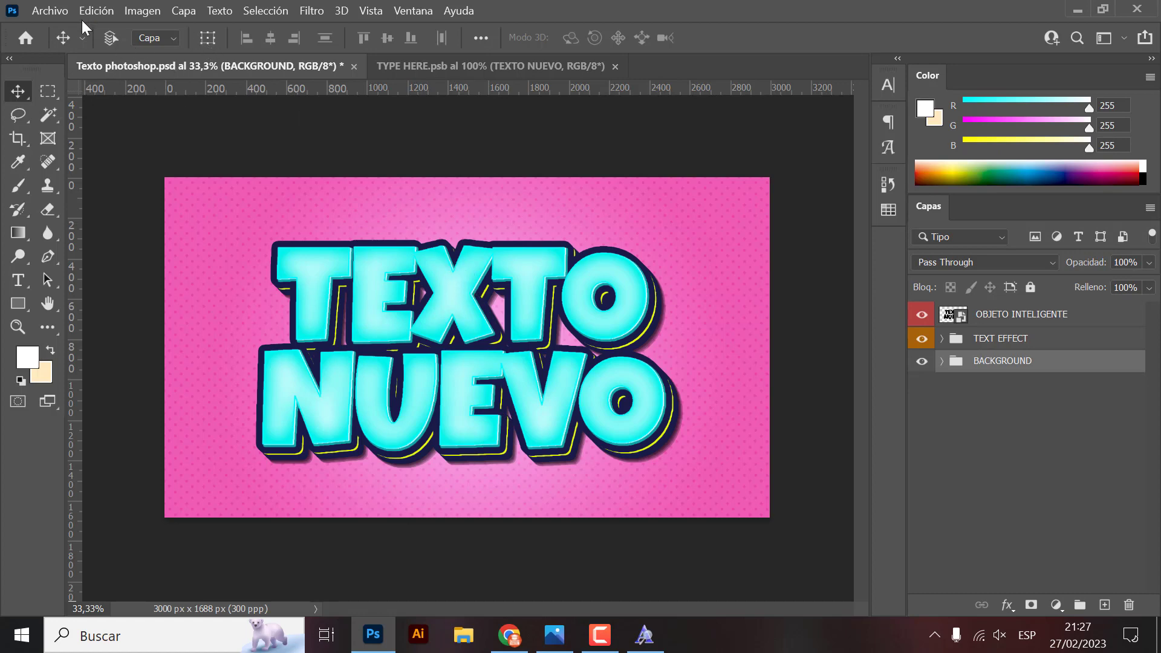
- Create a 14 x 24,5 cm, 300 ppp portrait document with a custom magenta background
{"action": "left_click", "coordinate": [49, 10]}
{"action": "left_click", "coordinate": [49, 31]}
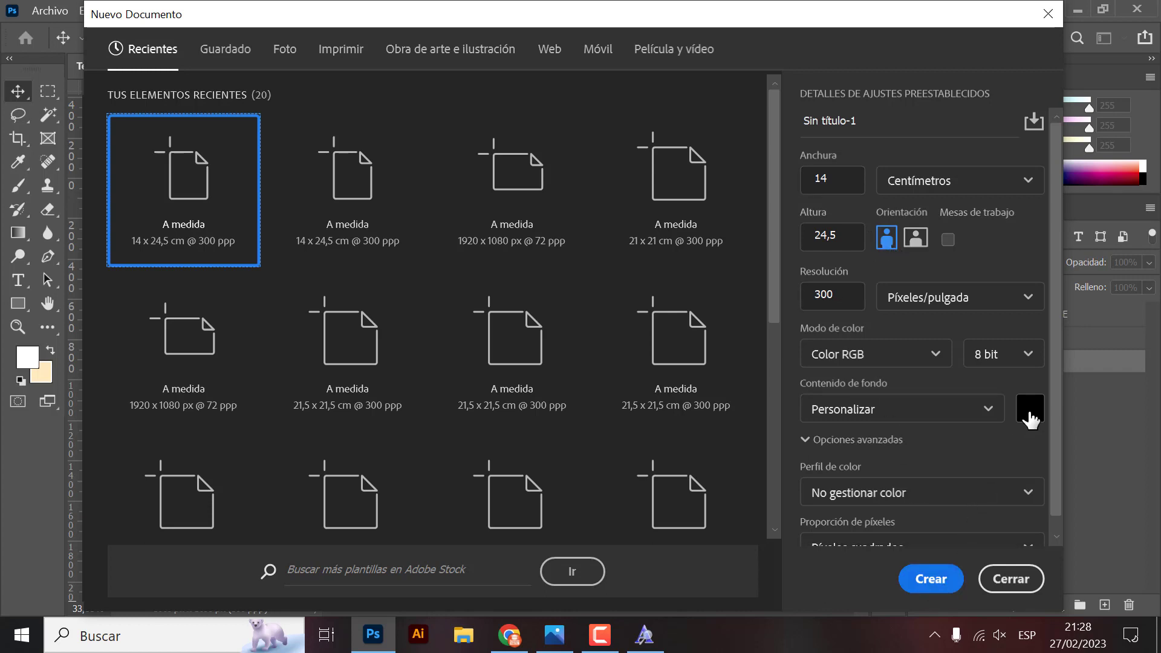
{"action": "left_click", "coordinate": [1030, 410]}
{"action": "left_click_drag", "start_coordinate": [871, 282], "coordinate": [877, 241]}
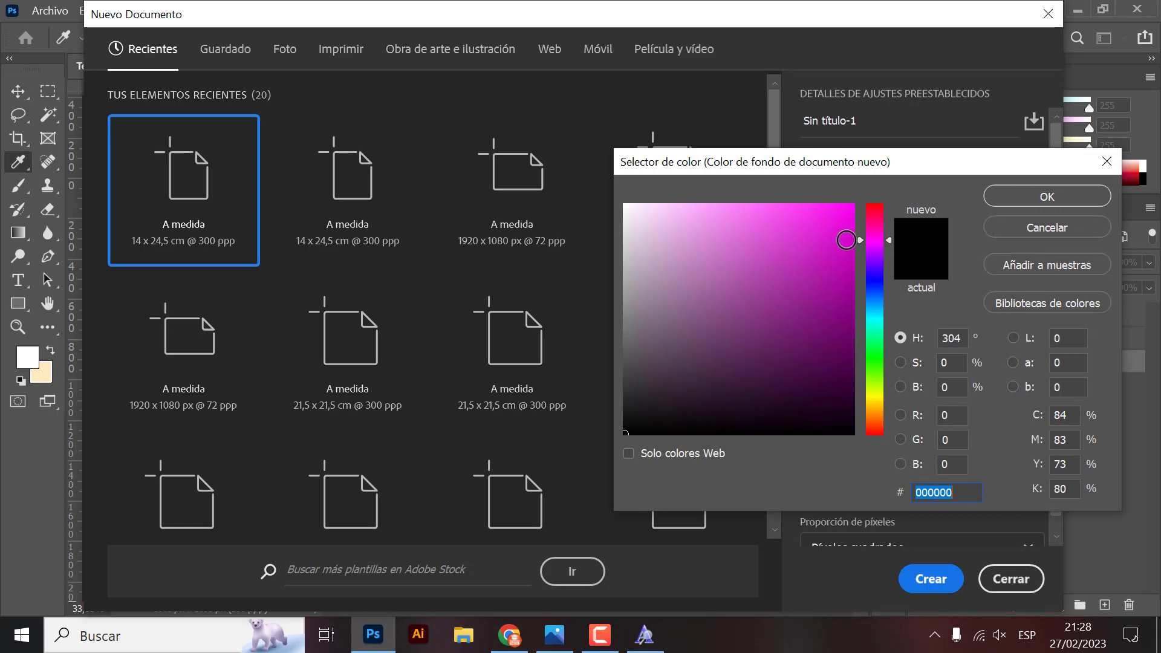
{"action": "left_click", "coordinate": [847, 247]}
{"action": "left_click", "coordinate": [1021, 197]}
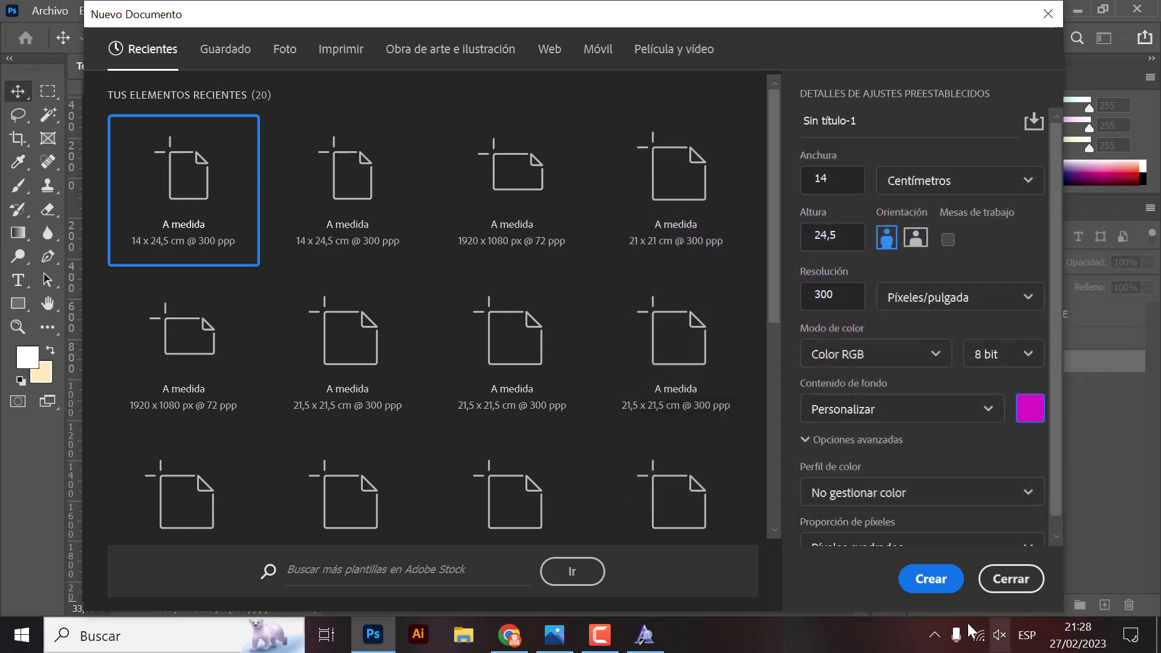
{"action": "left_click", "coordinate": [922, 584]}
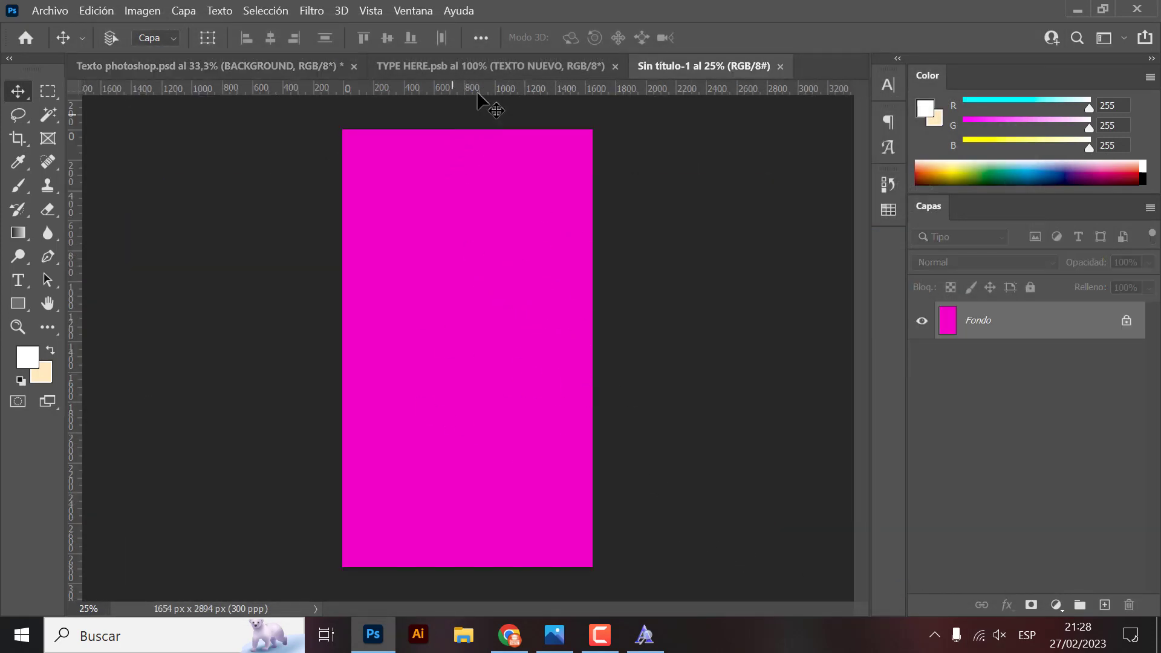
- Close TYPE HERE and copy the TEXT EFFECT group into the magenta document
{"action": "left_click", "coordinate": [481, 70]}
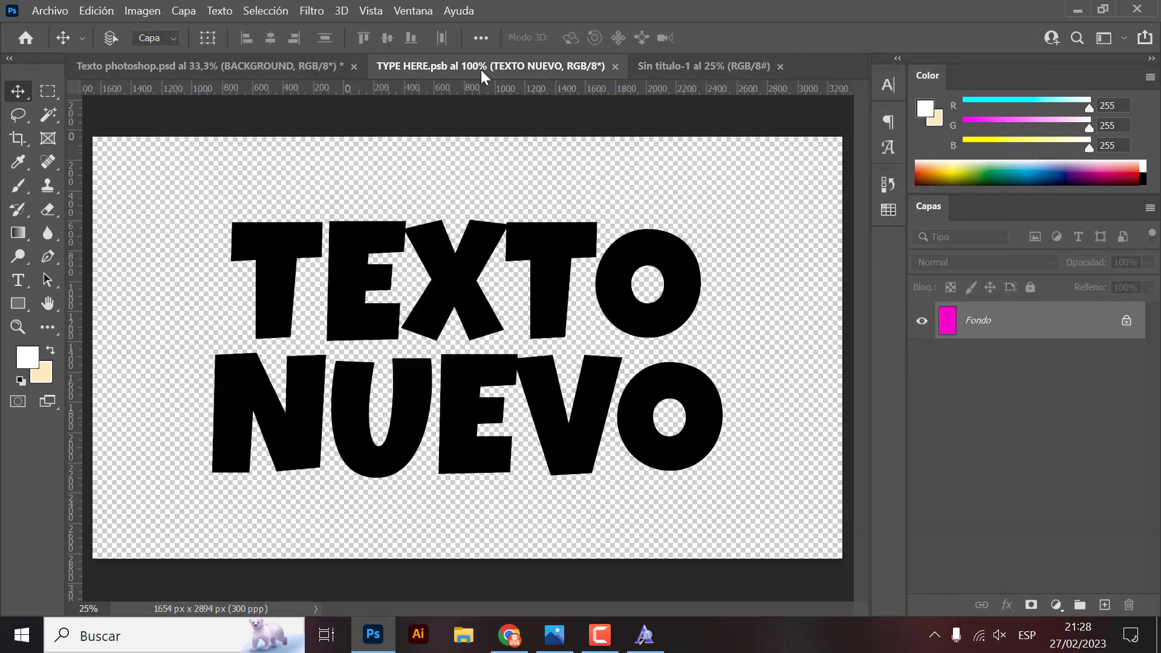
{"action": "left_click", "coordinate": [614, 66]}
{"action": "left_click", "coordinate": [263, 67]}
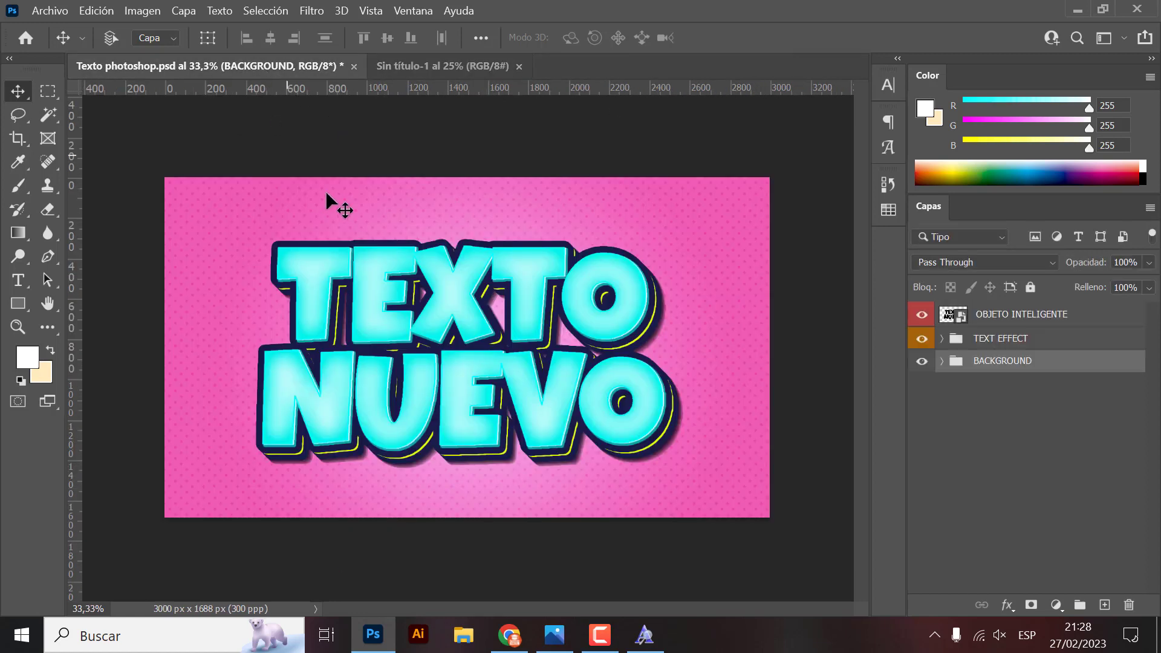
{"action": "left_click", "coordinate": [423, 68]}
{"action": "left_click", "coordinate": [252, 66]}
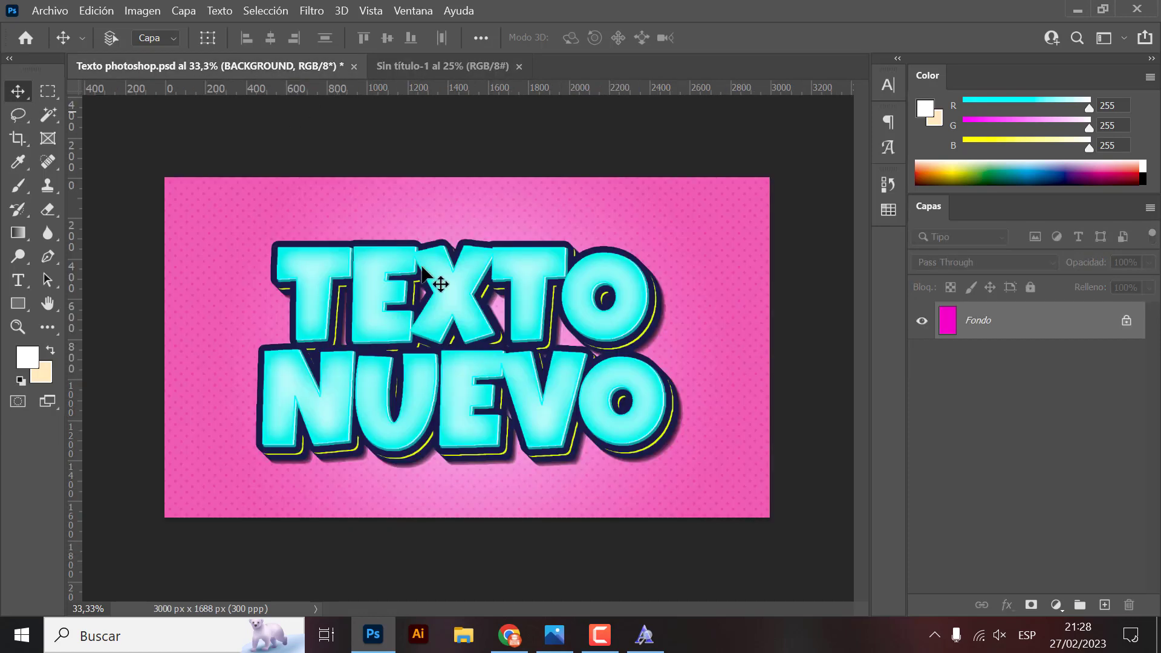
{"action": "left_click", "coordinate": [996, 344]}
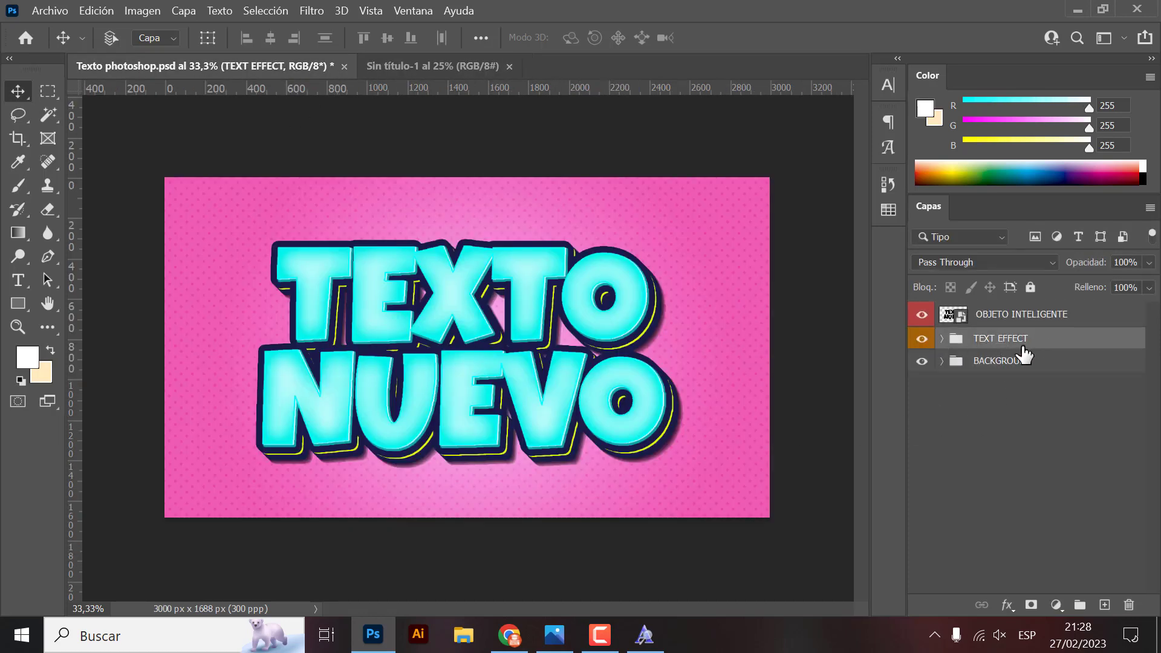
{"action": "mouse_move", "coordinate": [992, 344]}
{"action": "left_mouse_down"}
{"action": "mouse_move", "coordinate": [415, 114]}
{"action": "mouse_move", "coordinate": [458, 342]}
{"action": "mouse_move", "coordinate": [454, 327]}
{"action": "left_mouse_up"}
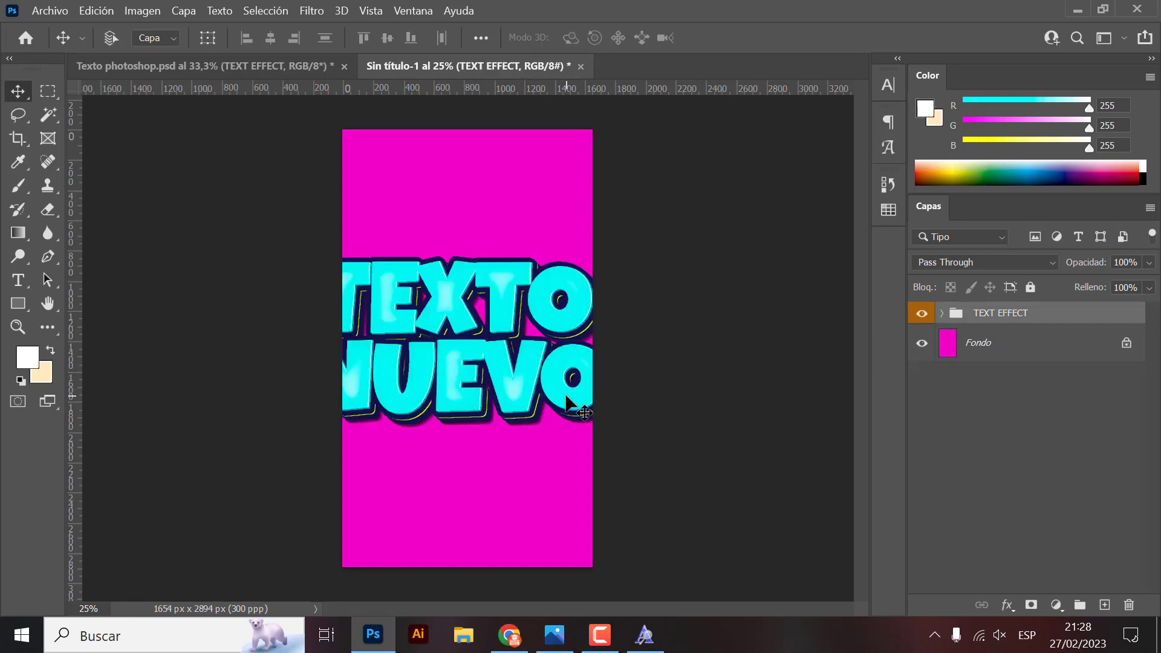
- Scale the text effect down to about 67.5% and centre it on the canvas
{"action": "key", "text": "ctrl+t"}
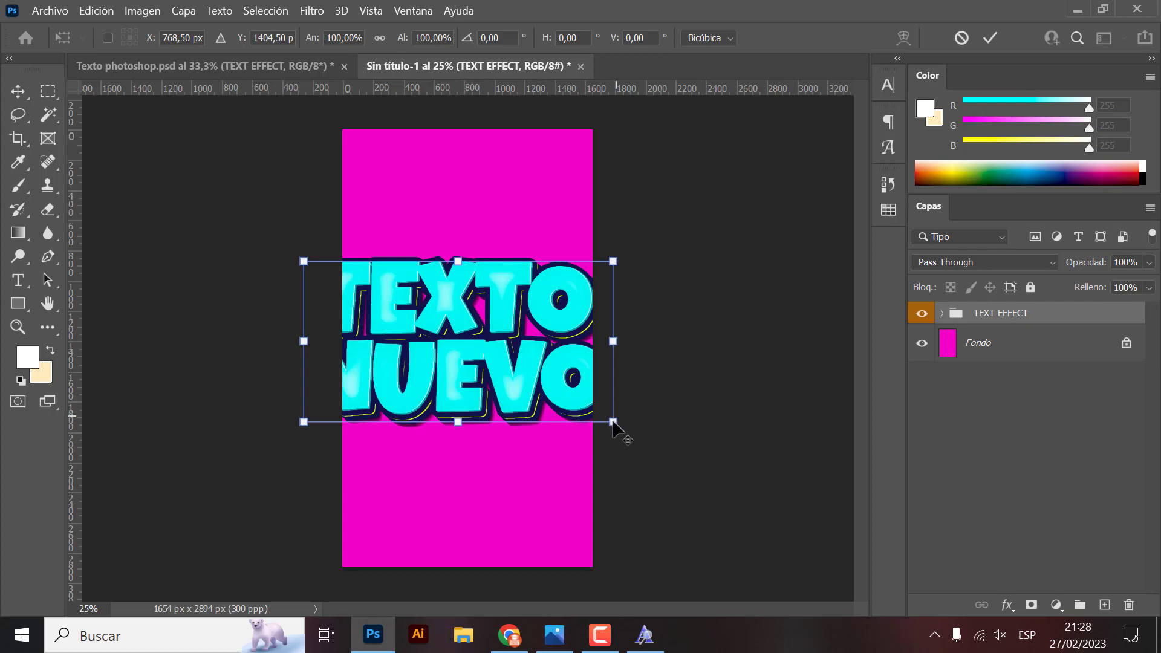
{"action": "left_click_drag", "start_coordinate": [613, 421], "coordinate": [579, 407]}
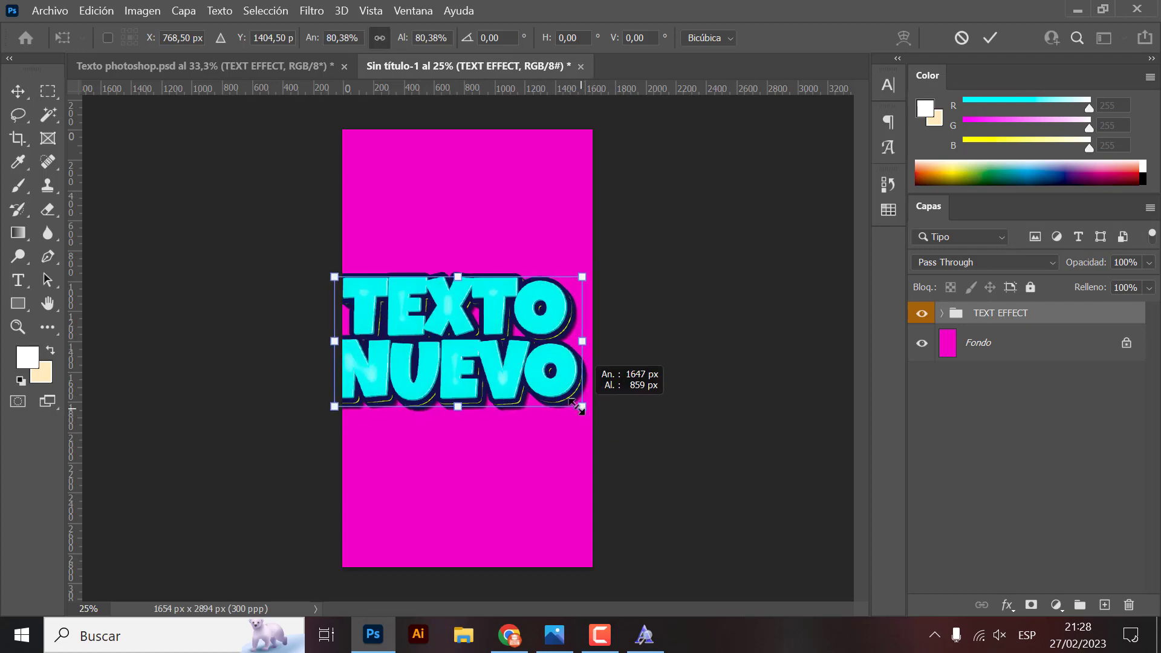
{"action": "left_click_drag", "start_coordinate": [579, 407], "coordinate": [558, 396]}
{"action": "key", "text": "Return"}
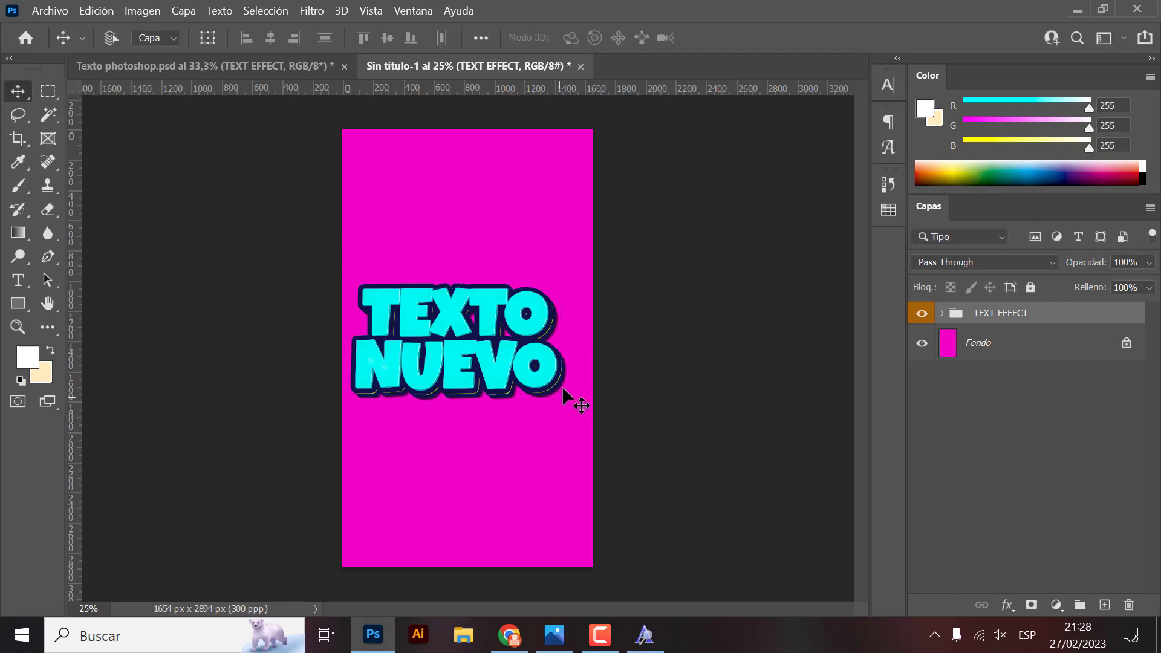
{"action": "left_click_drag", "start_coordinate": [507, 374], "coordinate": [514, 366]}
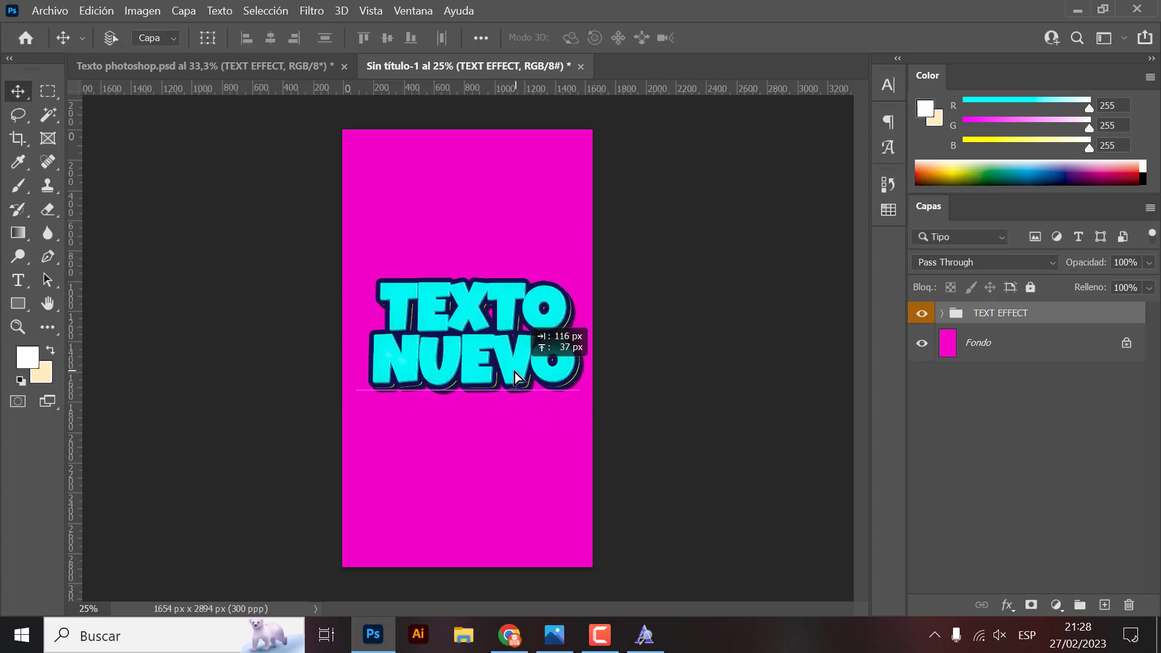
{"action": "left_click_drag", "start_coordinate": [515, 366], "coordinate": [532, 366]}
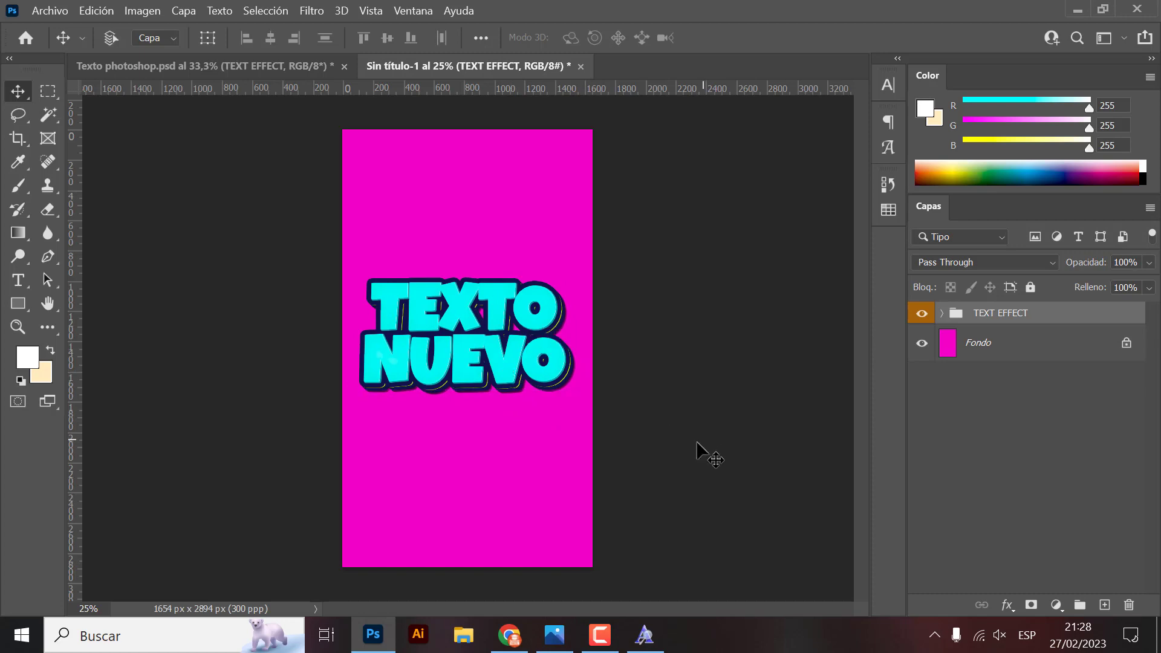
{"action": "mouse_move", "coordinate": [509, 635]}
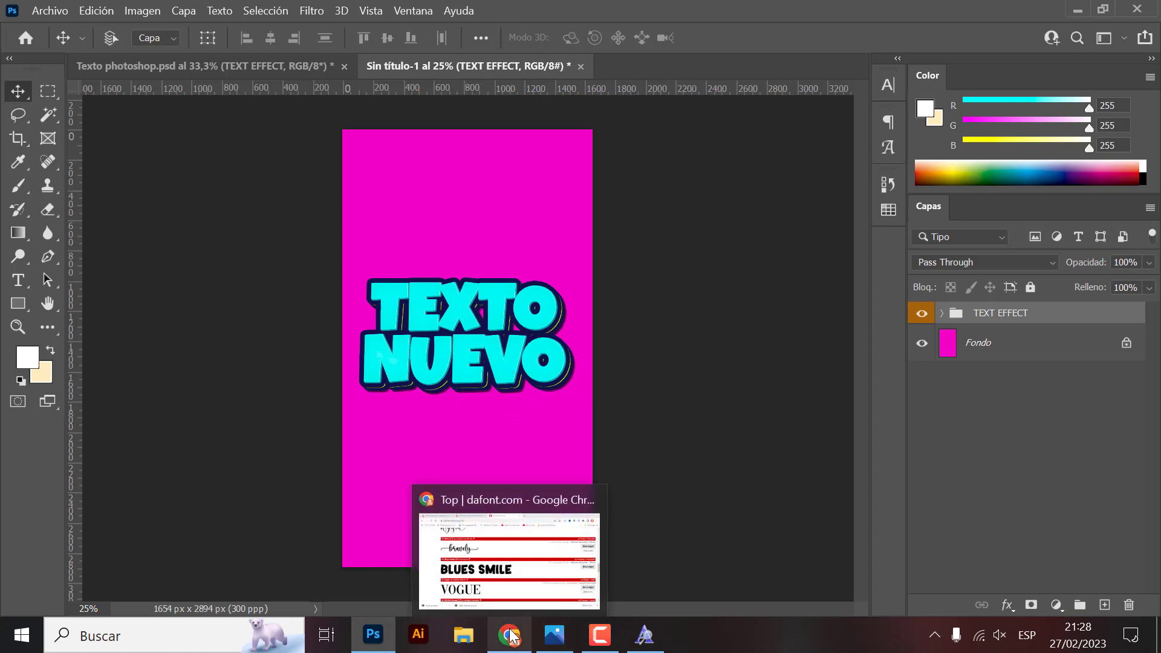
- Search Google Images for 'fondo rosa' in a new Chrome tab
{"action": "left_click", "coordinate": [484, 532]}
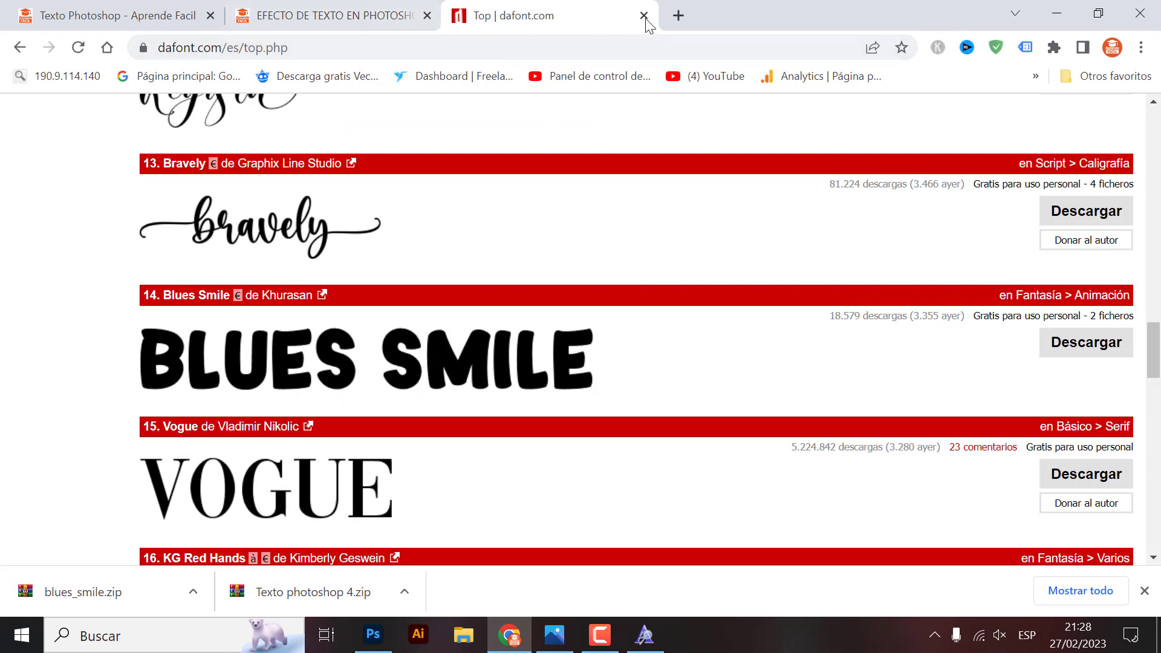
{"action": "left_click", "coordinate": [678, 15]}
{"action": "type", "text": "f"}
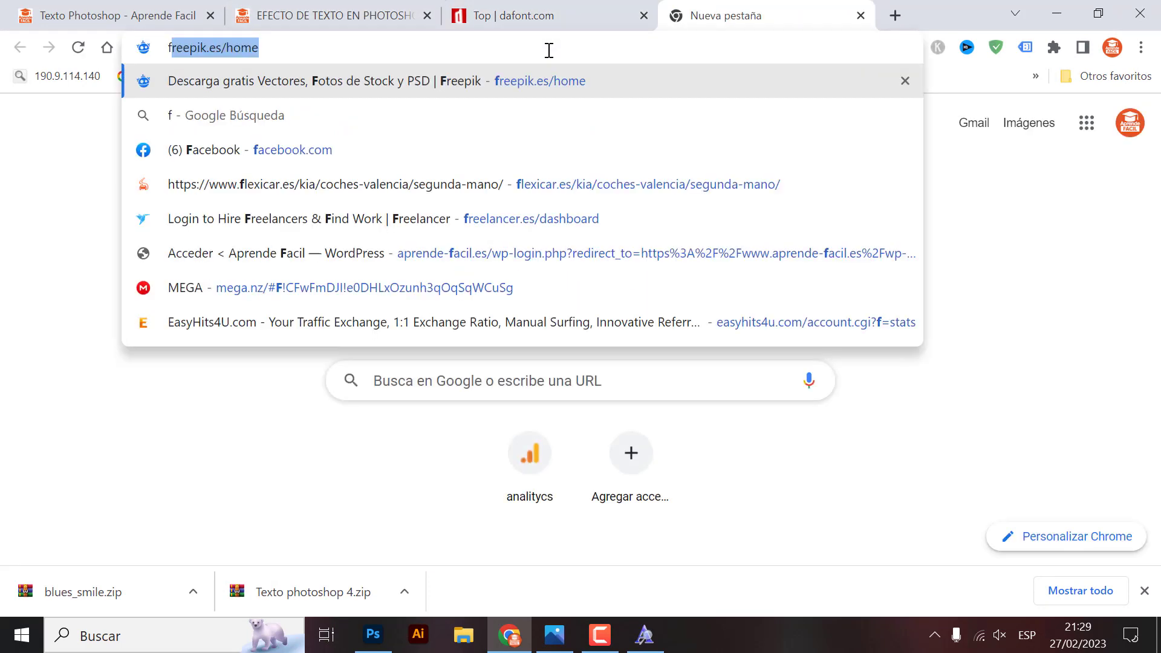
{"action": "type", "text": "ondo f"}
{"action": "key", "text": "BackSpace"}
{"action": "type", "text": "r"}
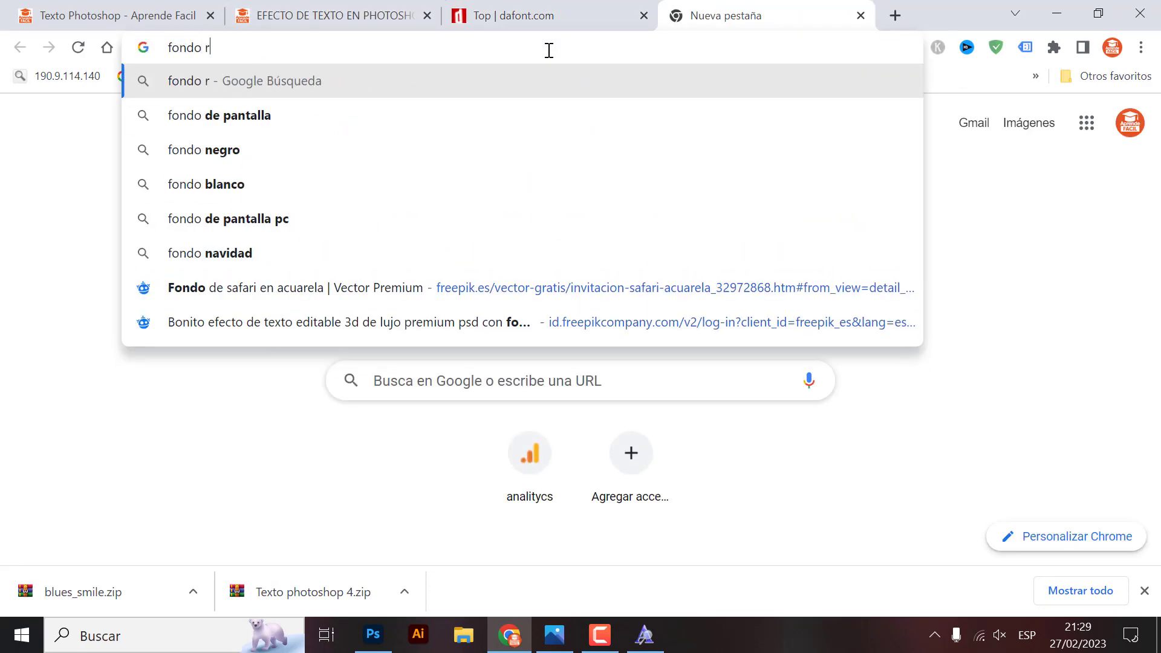
{"action": "type", "text": "os"}
{"action": "key", "text": "Return"}
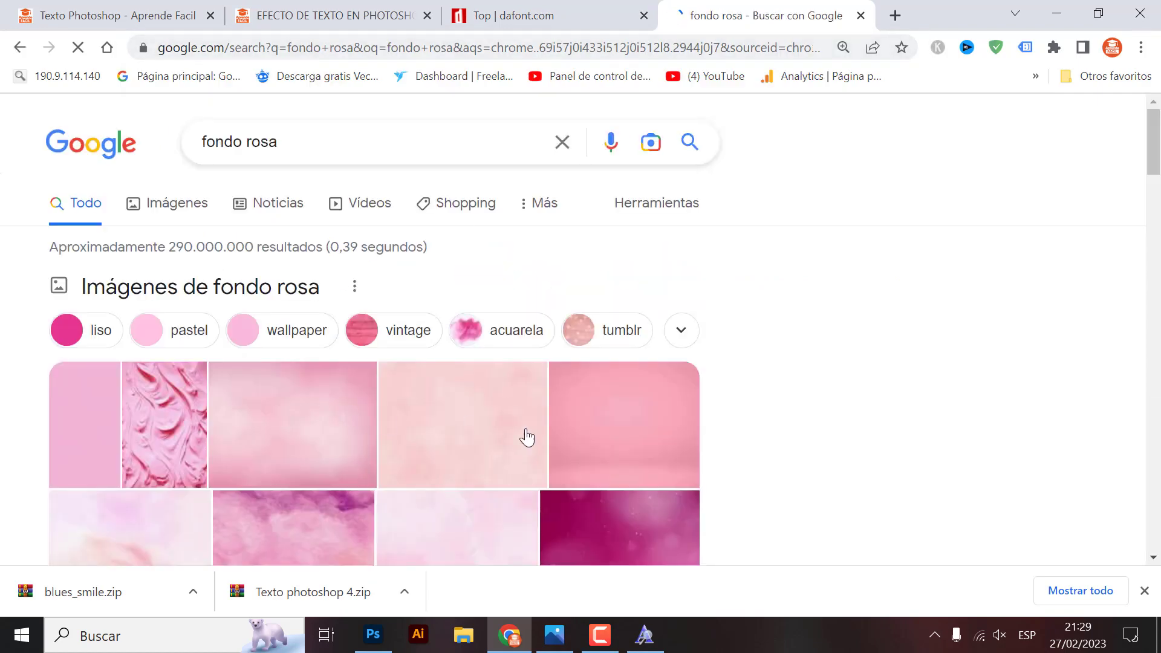
{"action": "left_click", "coordinate": [178, 204]}
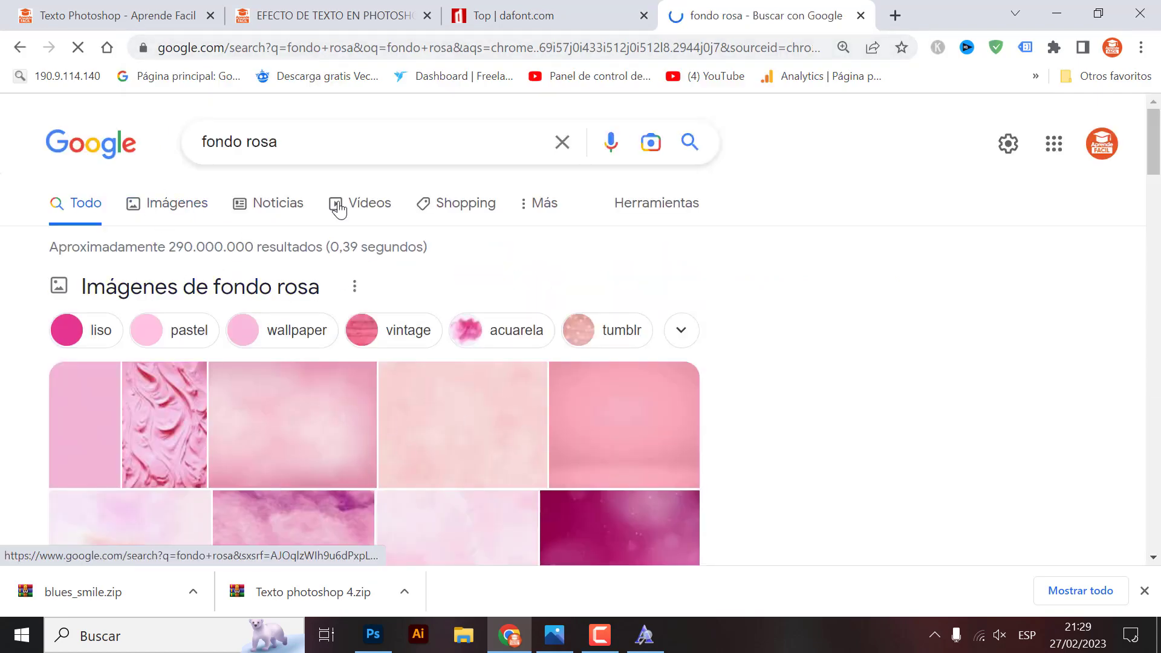
- Open the Freepik page for a pale pink background result
{"action": "scroll", "coordinate": [577, 371], "scroll_direction": "down", "scroll_amount": 4}
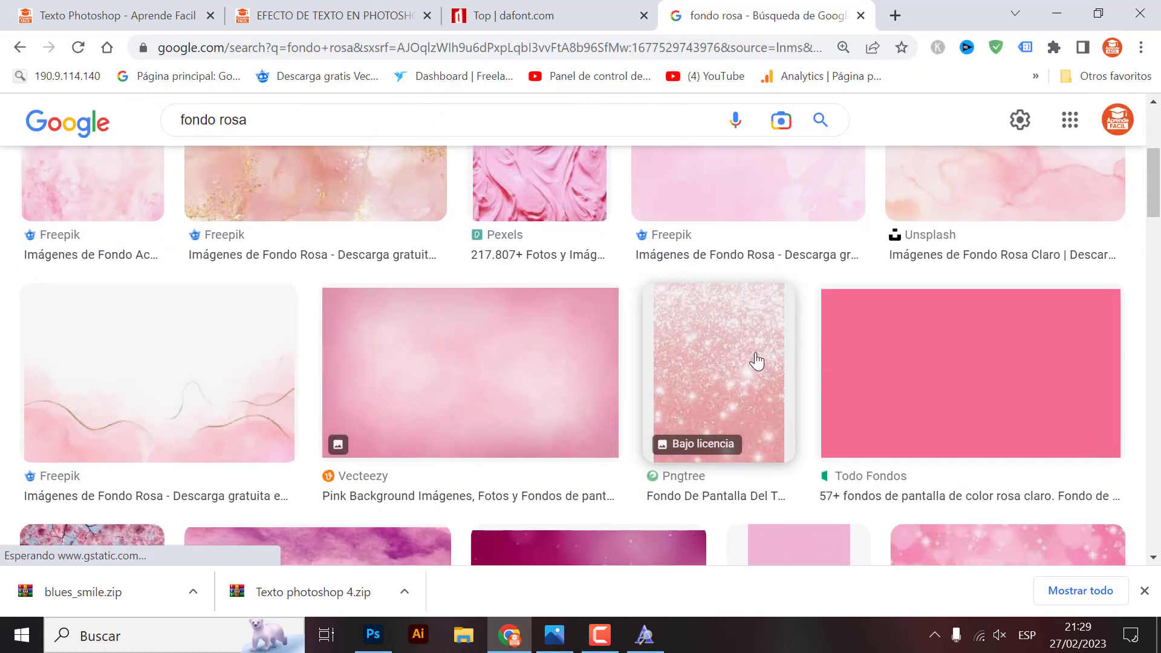
{"action": "scroll", "coordinate": [540, 414], "scroll_direction": "down", "scroll_amount": 4}
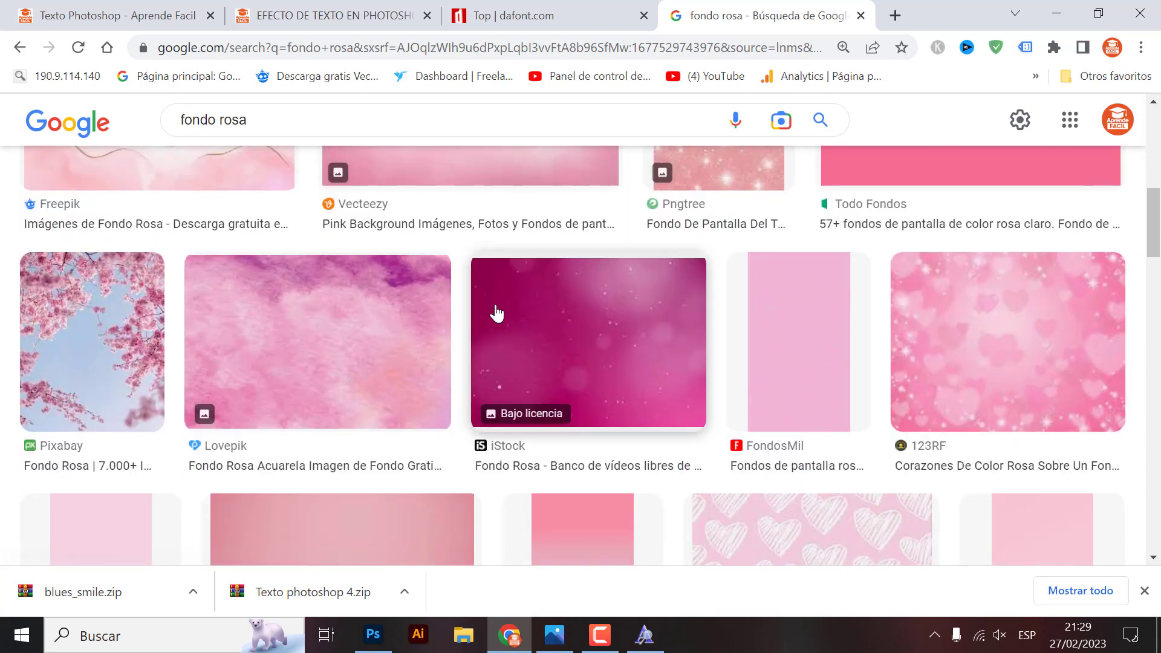
{"action": "scroll", "coordinate": [513, 414], "scroll_direction": "up", "scroll_amount": 4}
{"action": "scroll", "coordinate": [799, 482], "scroll_direction": "up", "scroll_amount": 2}
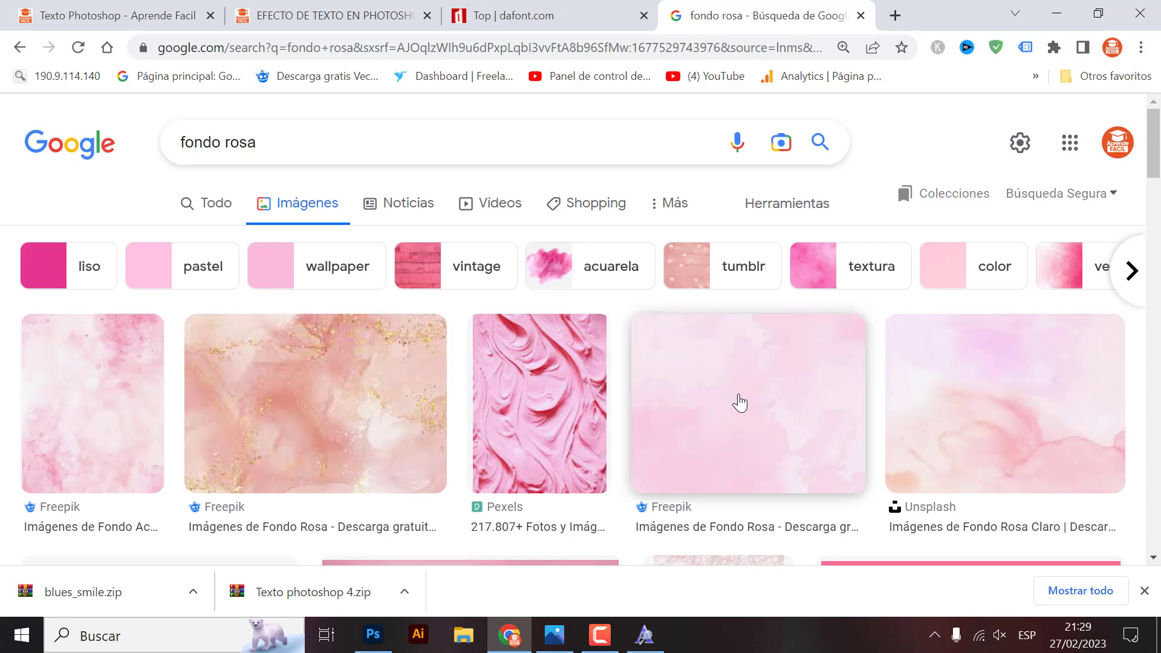
{"action": "left_click", "coordinate": [745, 395]}
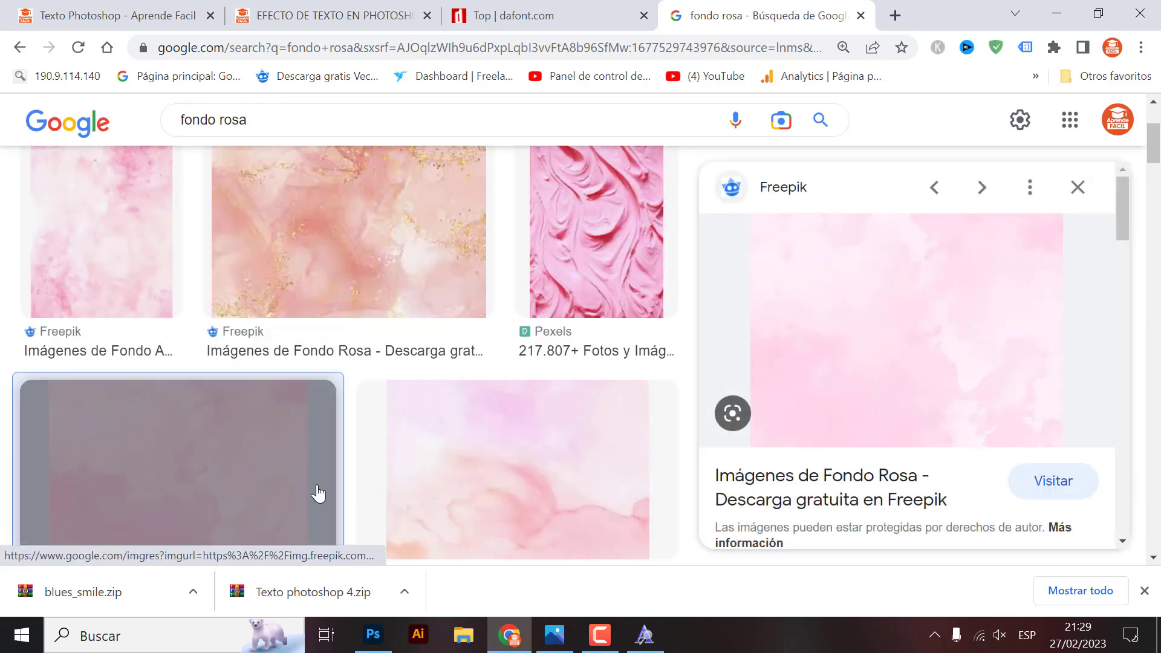
{"action": "left_click", "coordinate": [890, 346]}
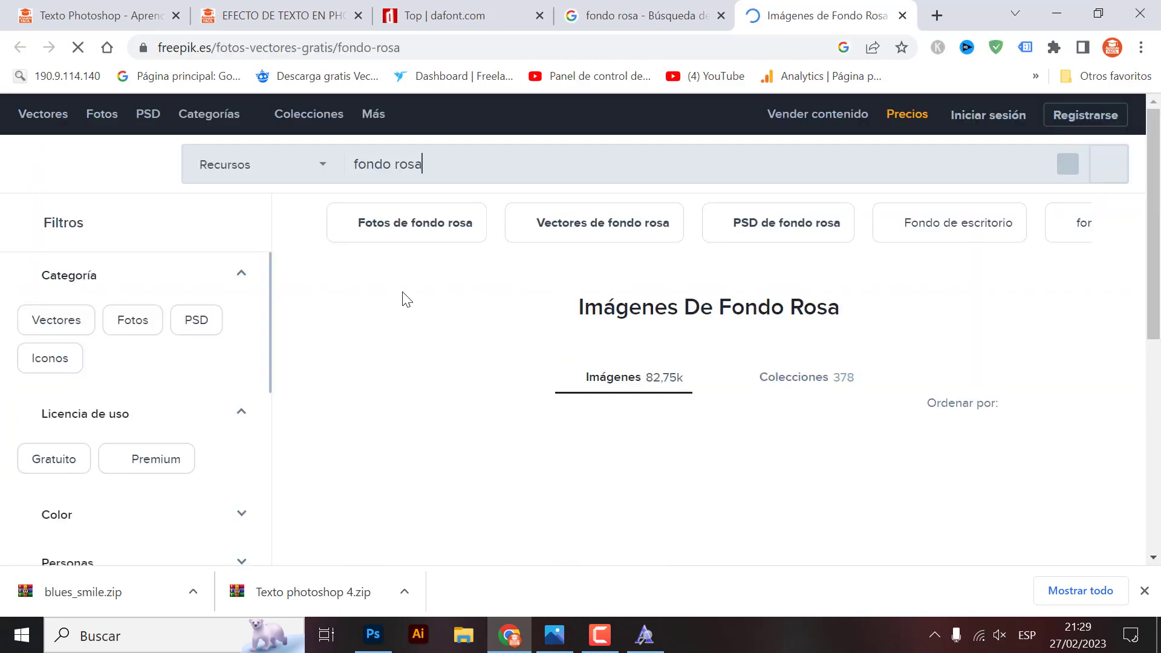
- Copy the 'Fondo acuarela abstracta' watercolour image and minimize Chrome
{"action": "scroll", "coordinate": [578, 446], "scroll_direction": "down", "scroll_amount": 3}
{"action": "scroll", "coordinate": [433, 407], "scroll_direction": "down", "scroll_amount": 3}
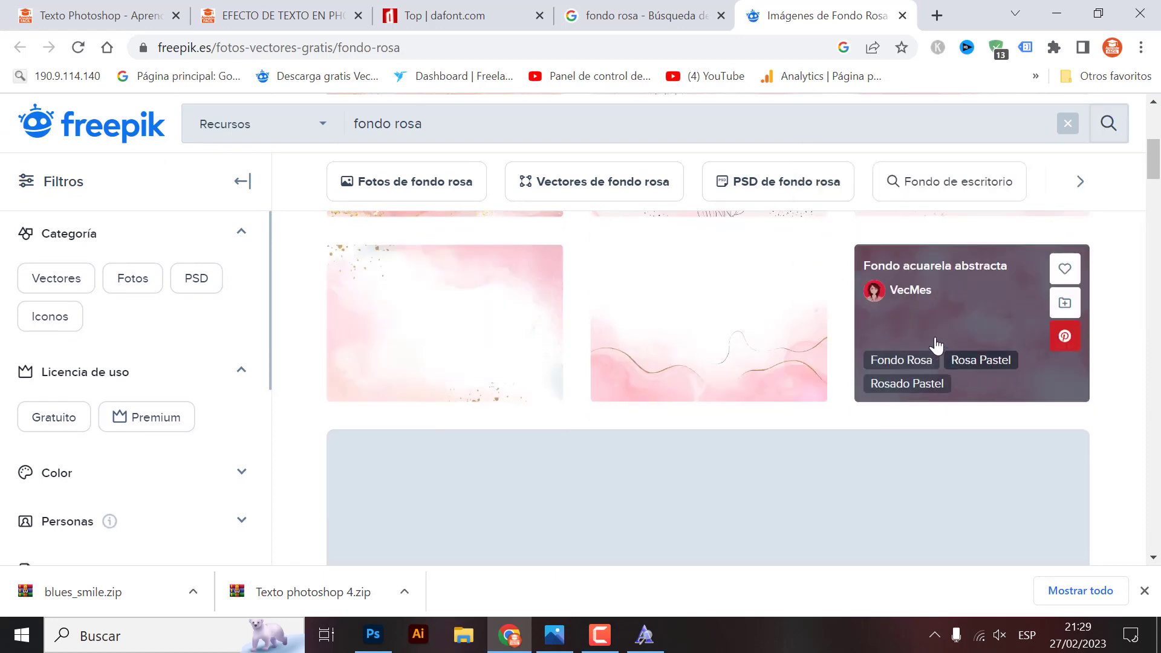
{"action": "left_click", "coordinate": [960, 338]}
{"action": "right_click", "coordinate": [404, 293]}
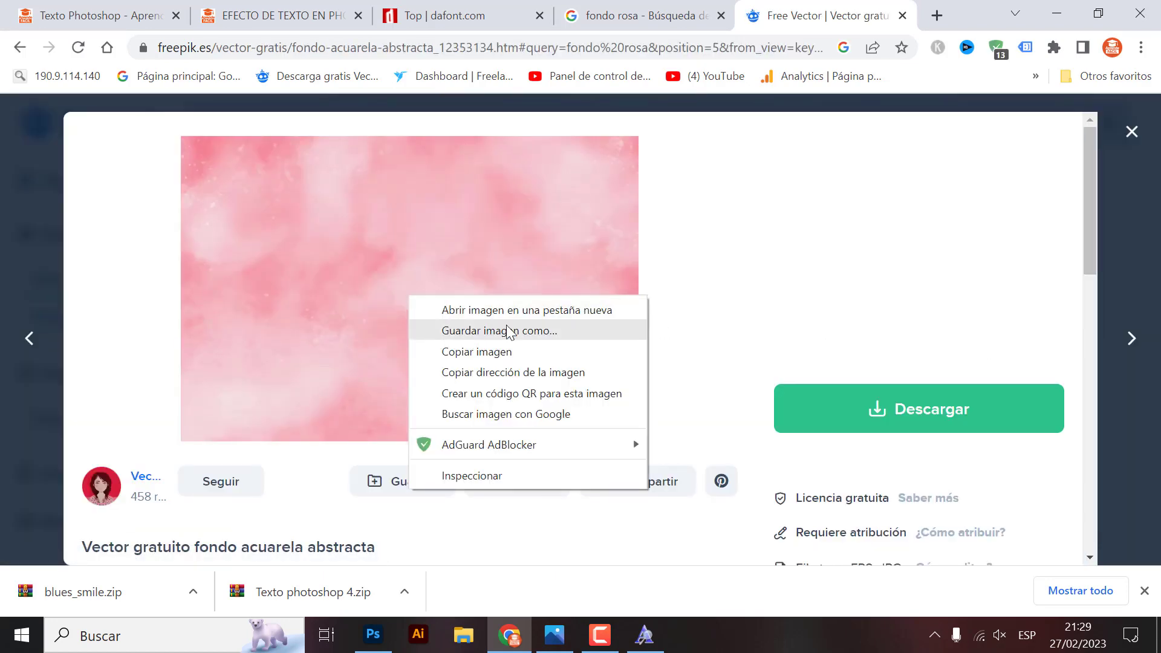
{"action": "left_click", "coordinate": [563, 331]}
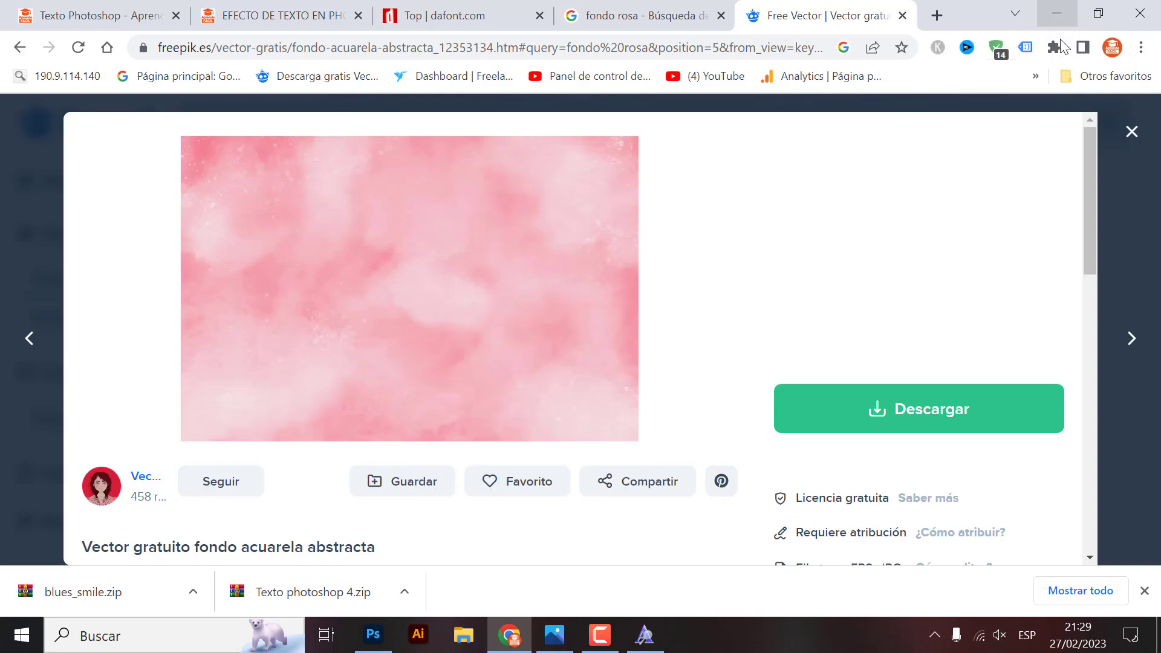
{"action": "left_click", "coordinate": [1059, 13]}
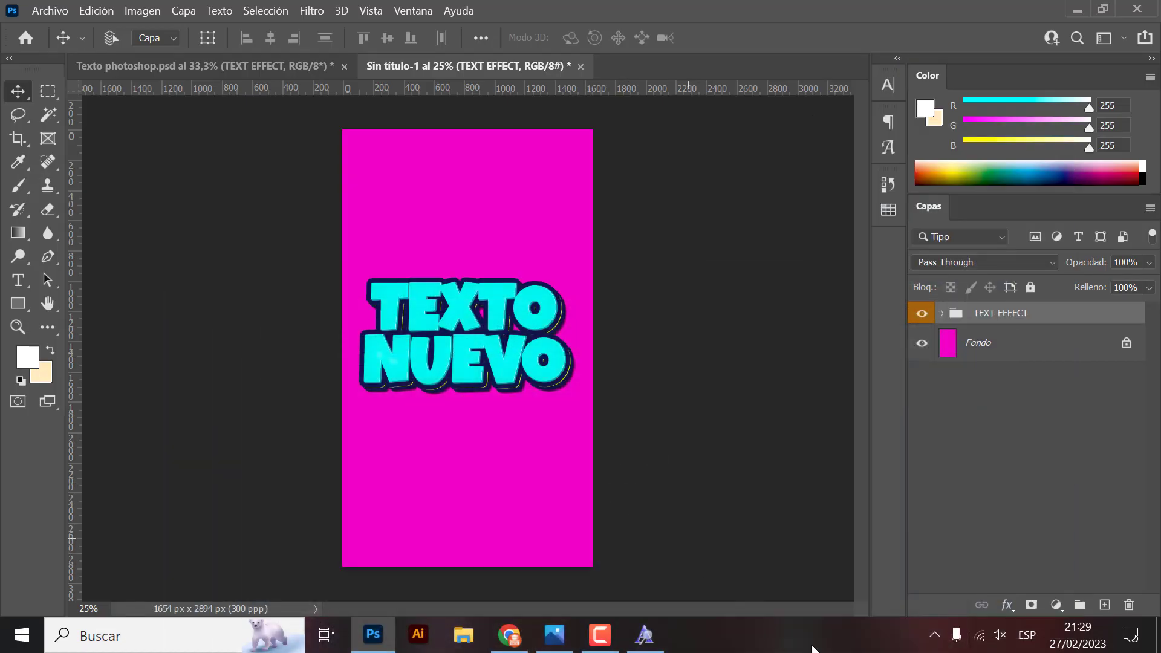
{"action": "key", "text": "ctrl+v"}
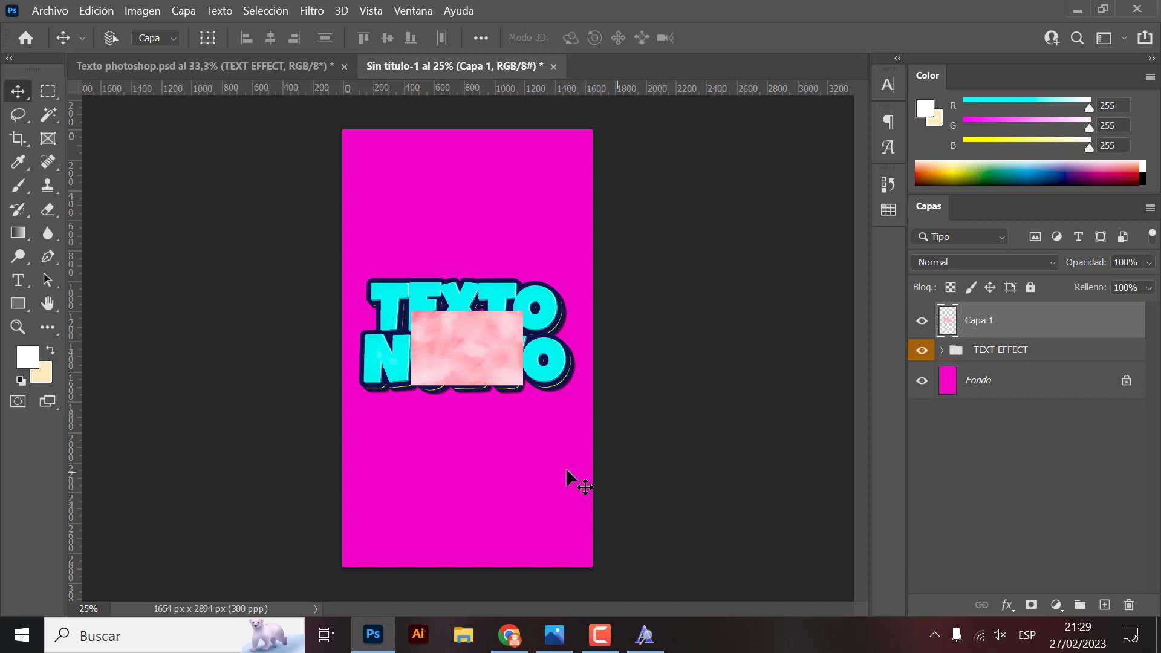
{"action": "key", "text": "ctrl+t"}
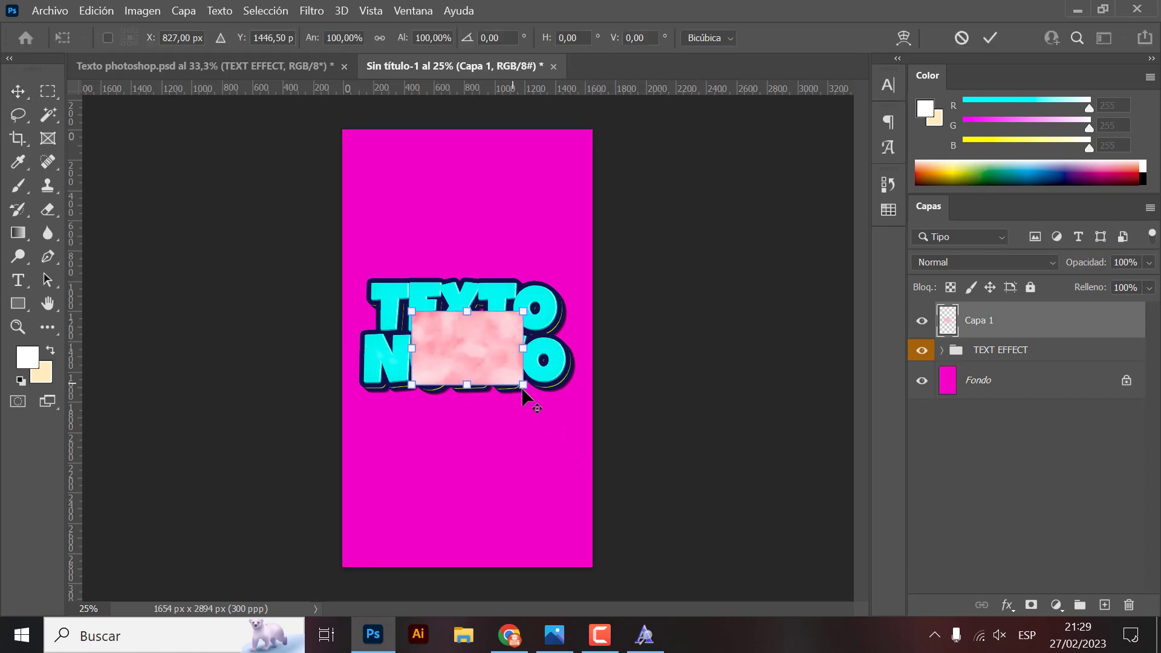
{"action": "left_click_drag", "start_coordinate": [524, 385], "coordinate": [794, 590]}
{"action": "left_click_drag", "start_coordinate": [788, 411], "coordinate": [767, 411]}
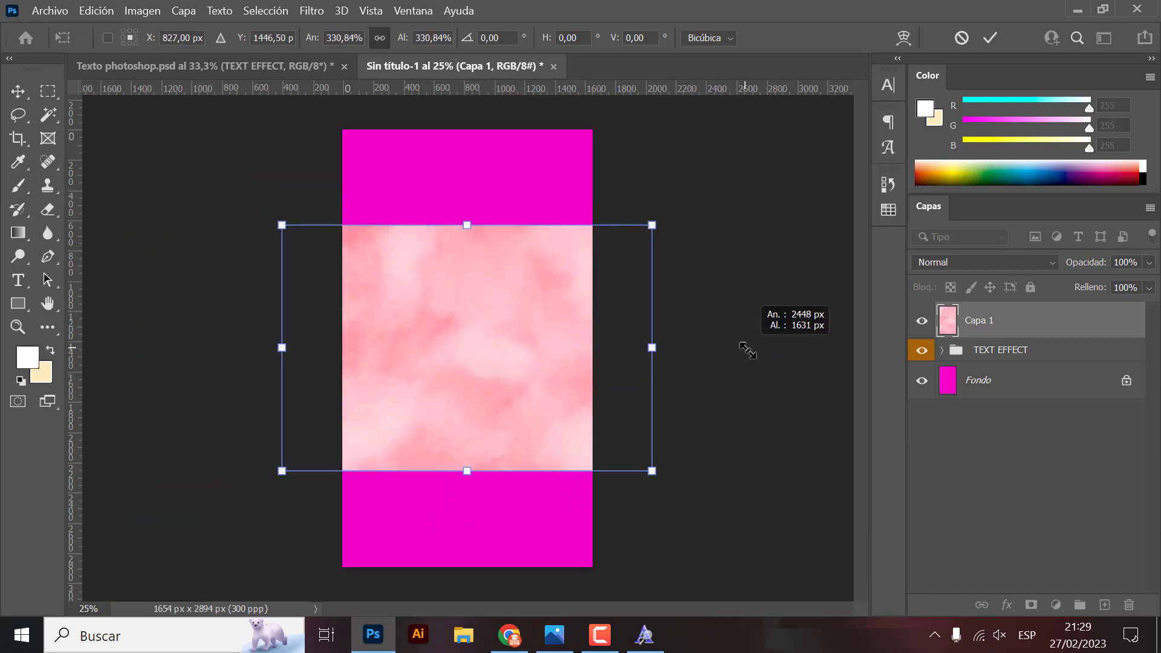
{"action": "key", "text": "ctrl+z"}
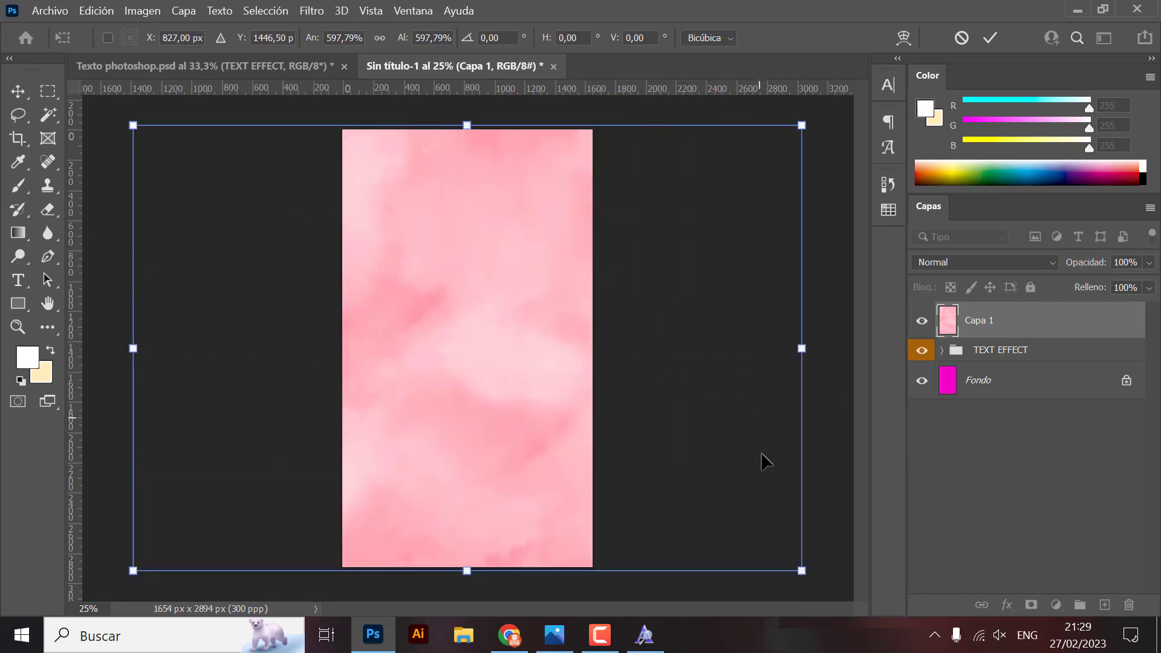
{"action": "left_click_drag", "start_coordinate": [818, 586], "coordinate": [542, 268]}
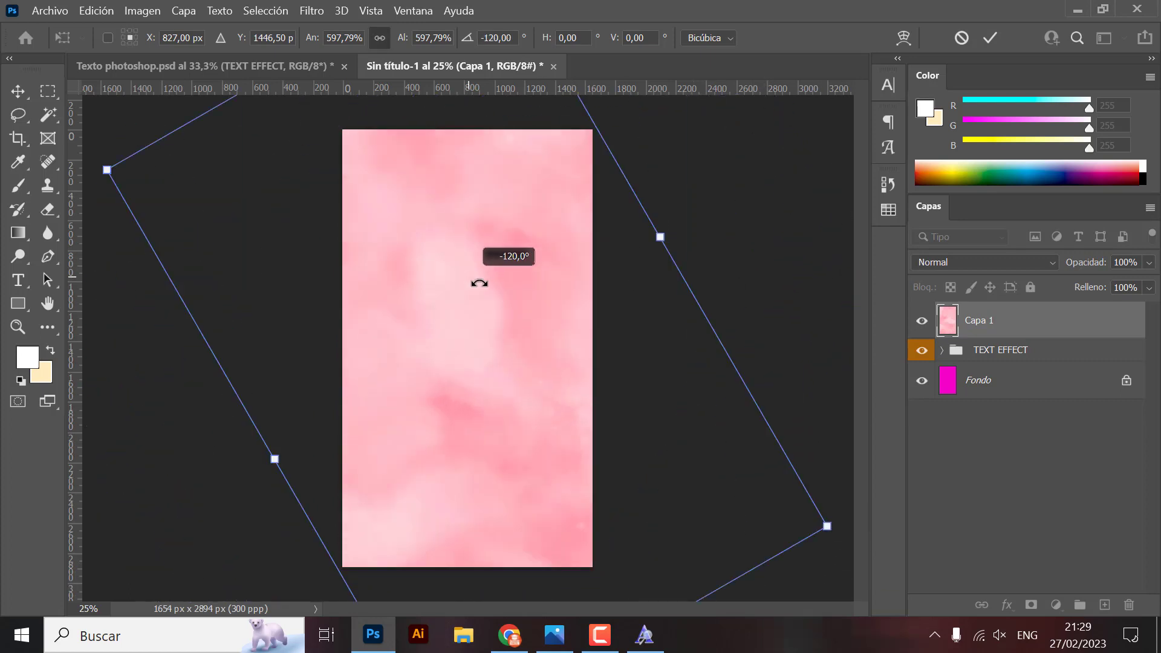
{"action": "left_click_drag", "start_coordinate": [542, 267], "coordinate": [510, 280]}
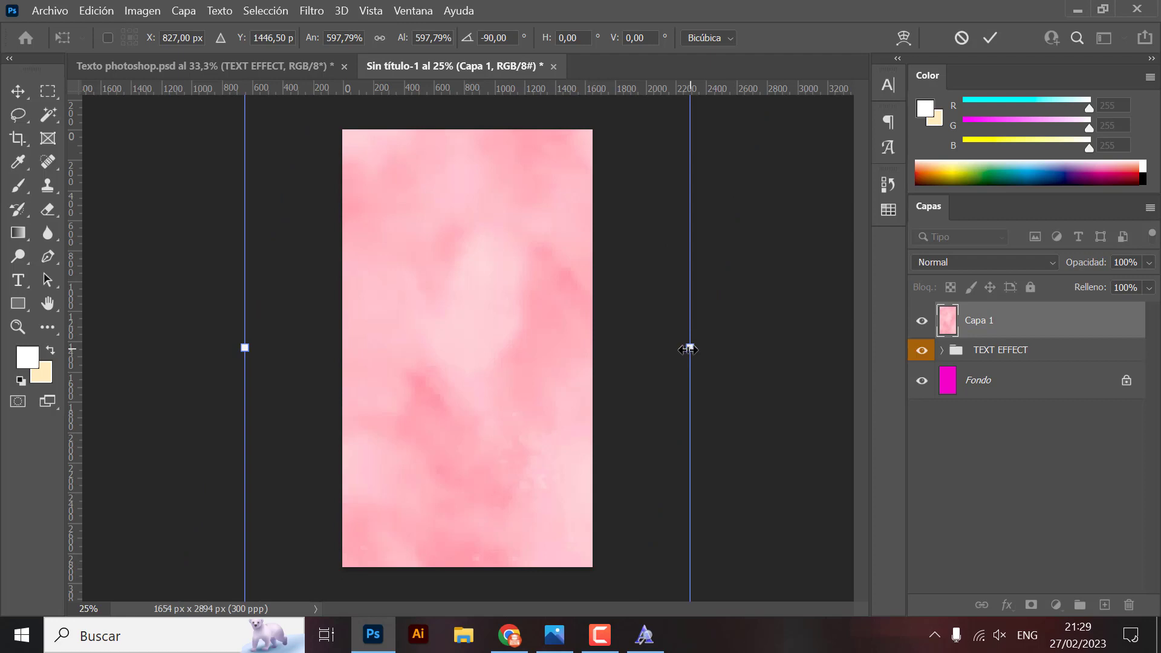
{"action": "left_click_drag", "start_coordinate": [688, 349], "coordinate": [627, 355]}
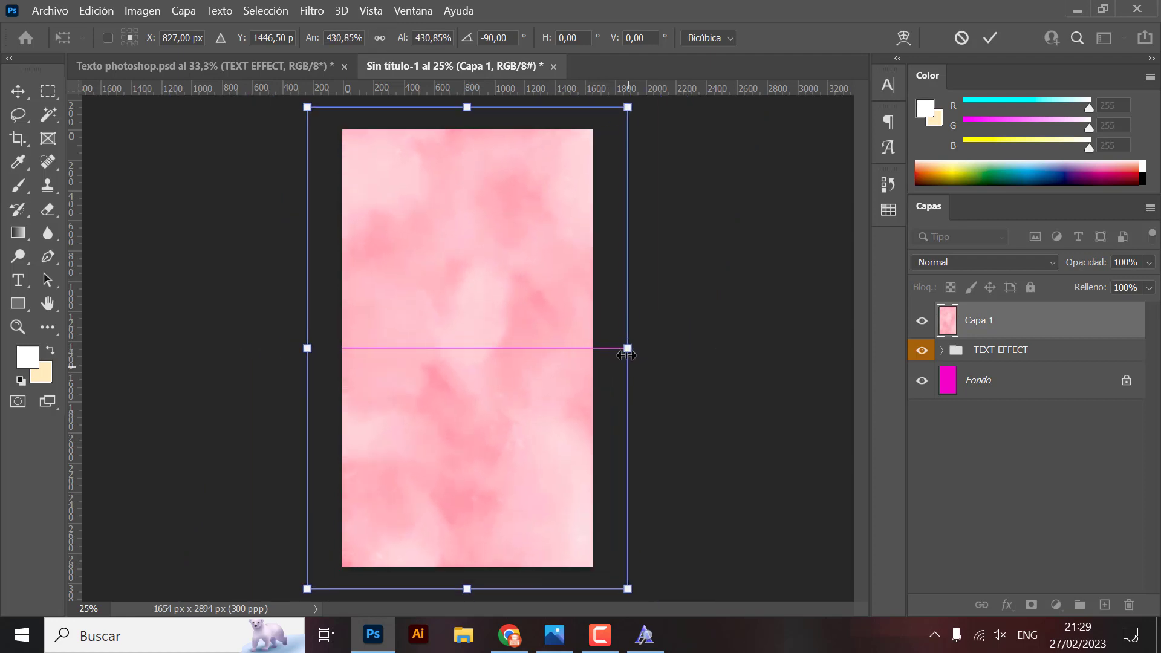
{"action": "key", "text": "Return"}
{"action": "mouse_move", "coordinate": [1009, 322]}
{"action": "left_mouse_down"}
{"action": "mouse_move", "coordinate": [1013, 378]}
{"action": "mouse_move", "coordinate": [1012, 364]}
{"action": "left_mouse_up"}
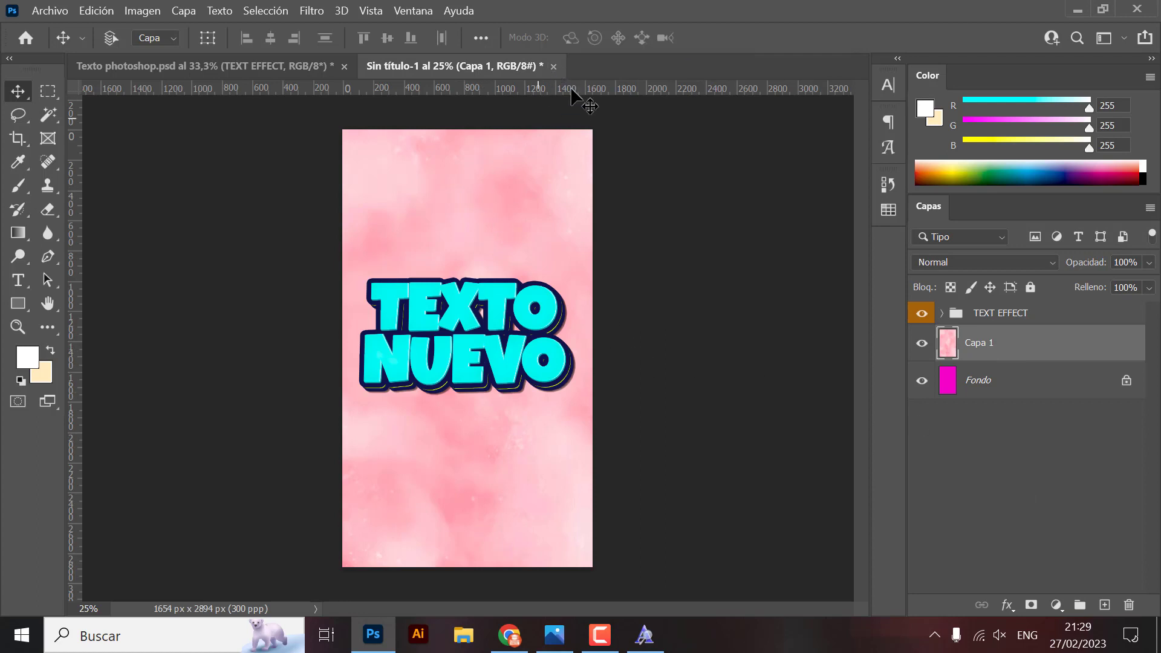
{"action": "left_click_drag", "start_coordinate": [987, 361], "coordinate": [1128, 604]}
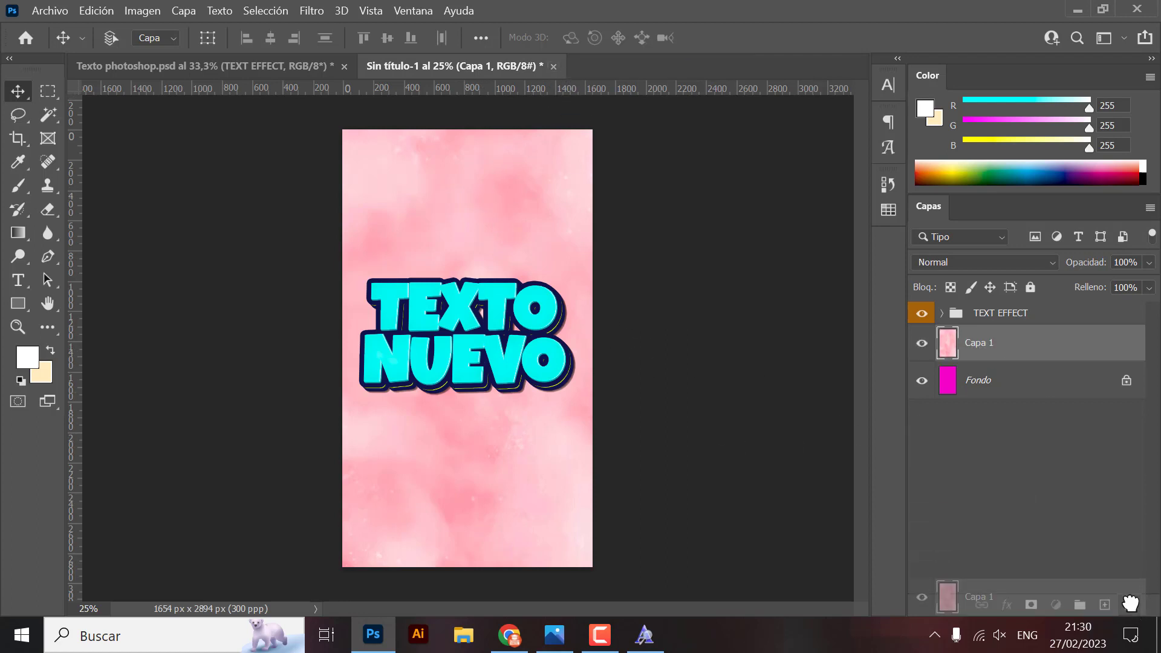
{"action": "double_click", "coordinate": [999, 314]}
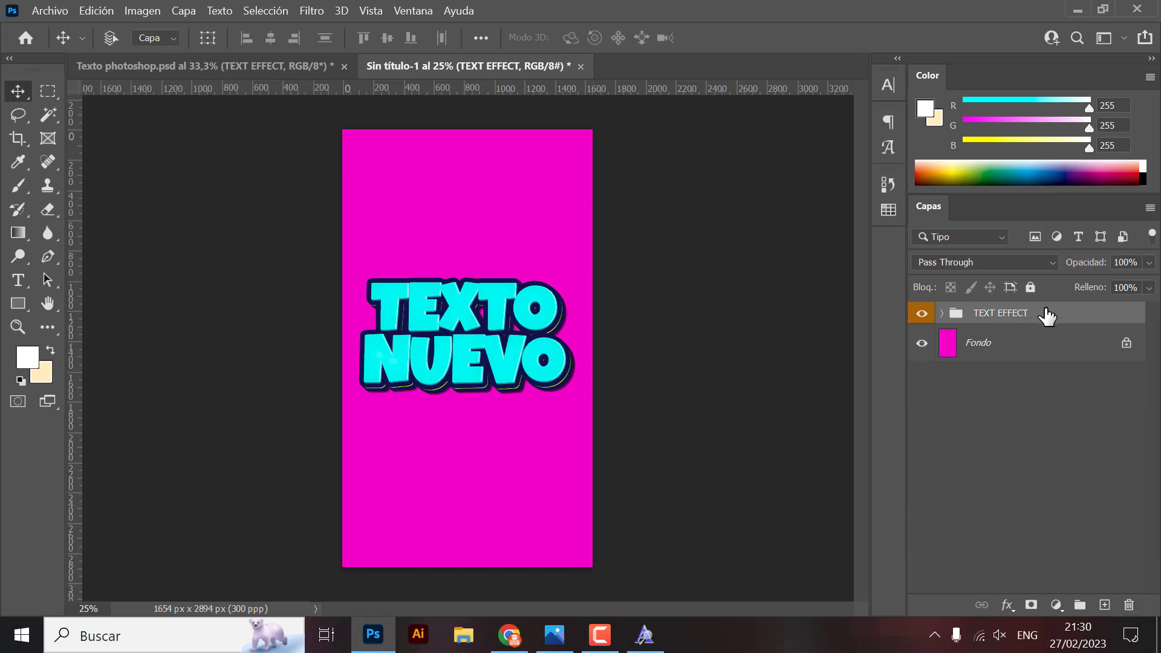
- Replace the TEXT EFFECT group with the placed Texto photoshop PNG, then close the untitled document
{"action": "left_click_drag", "start_coordinate": [1117, 413], "coordinate": [1129, 605]}
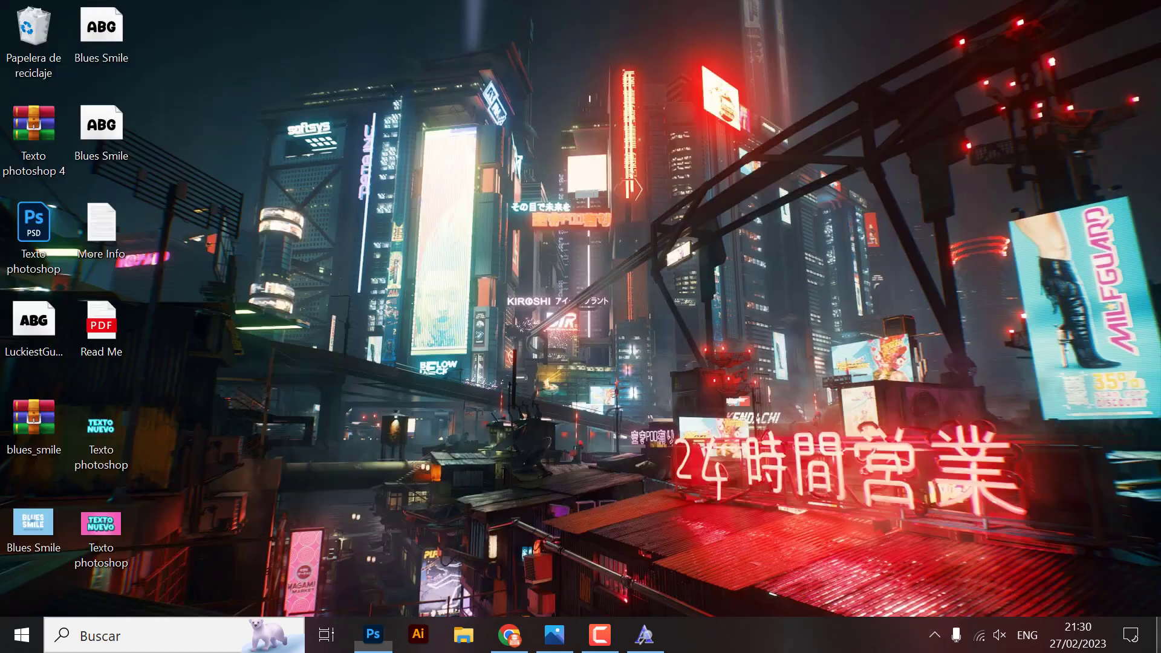
{"action": "left_click", "coordinate": [112, 441]}
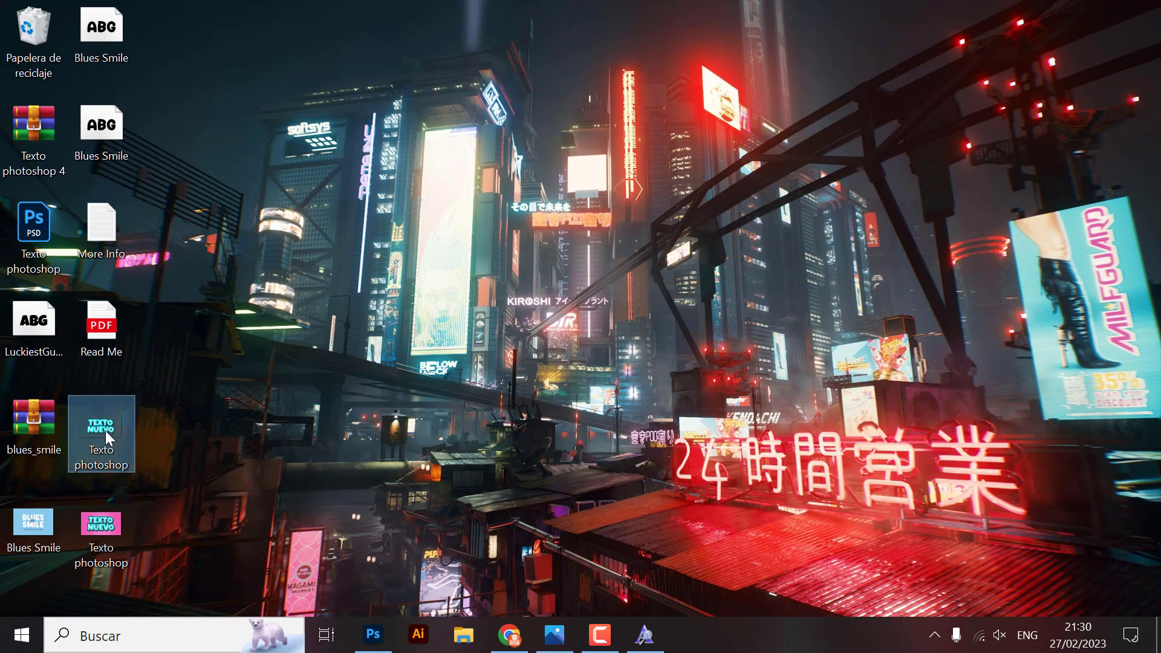
{"action": "left_click_drag", "start_coordinate": [105, 430], "coordinate": [466, 416]}
{"action": "left_click_drag", "start_coordinate": [378, 618], "coordinate": [489, 355]}
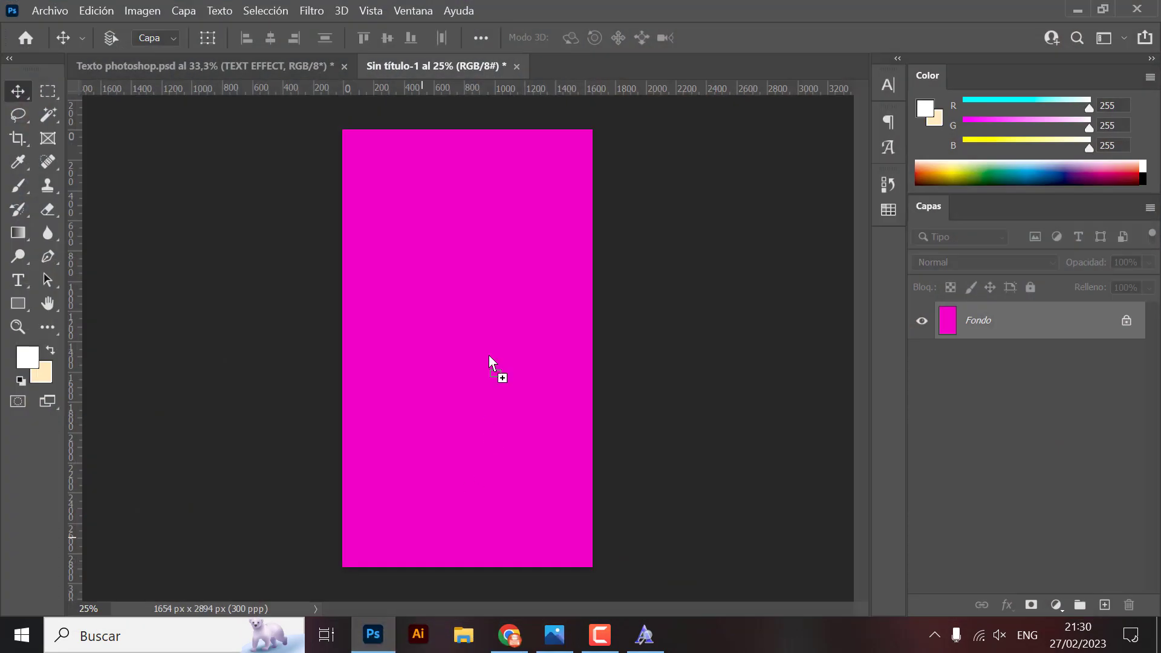
{"action": "left_click_drag", "start_coordinate": [462, 311], "coordinate": [462, 312]}
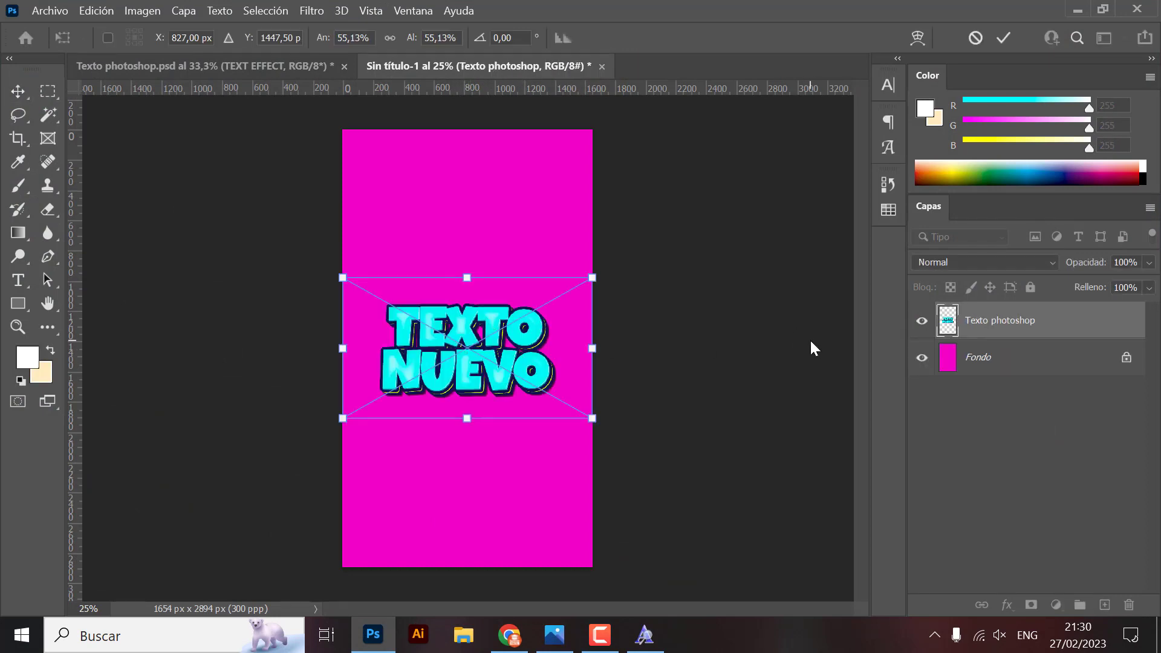
{"action": "key", "text": "Return"}
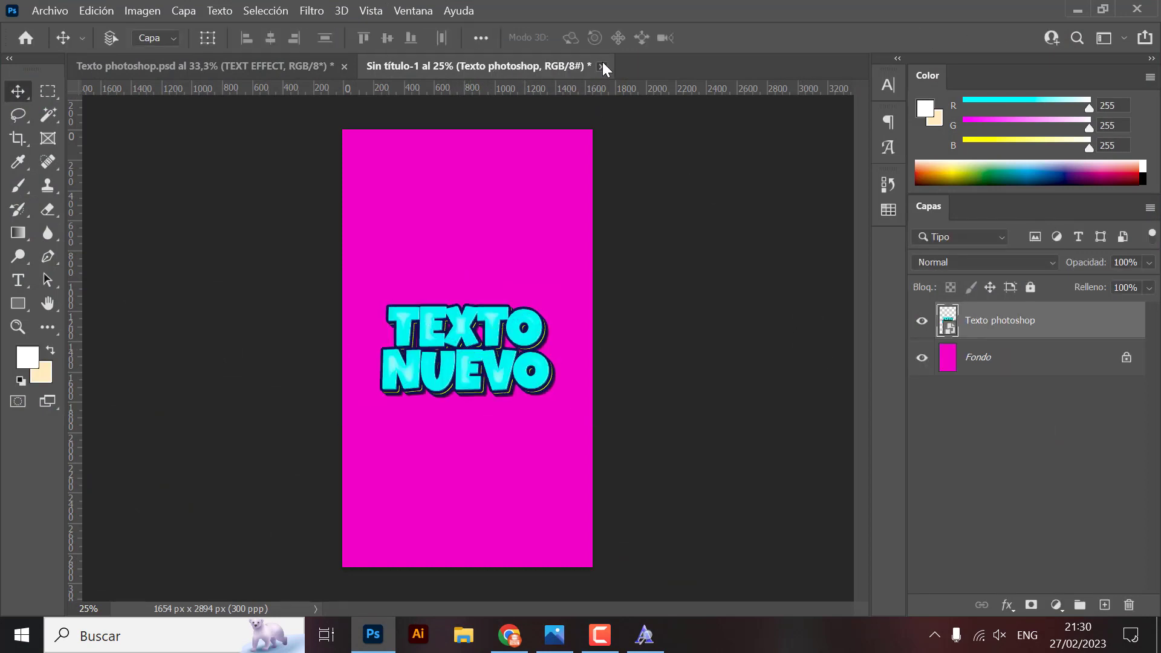
{"action": "left_click", "coordinate": [602, 67]}
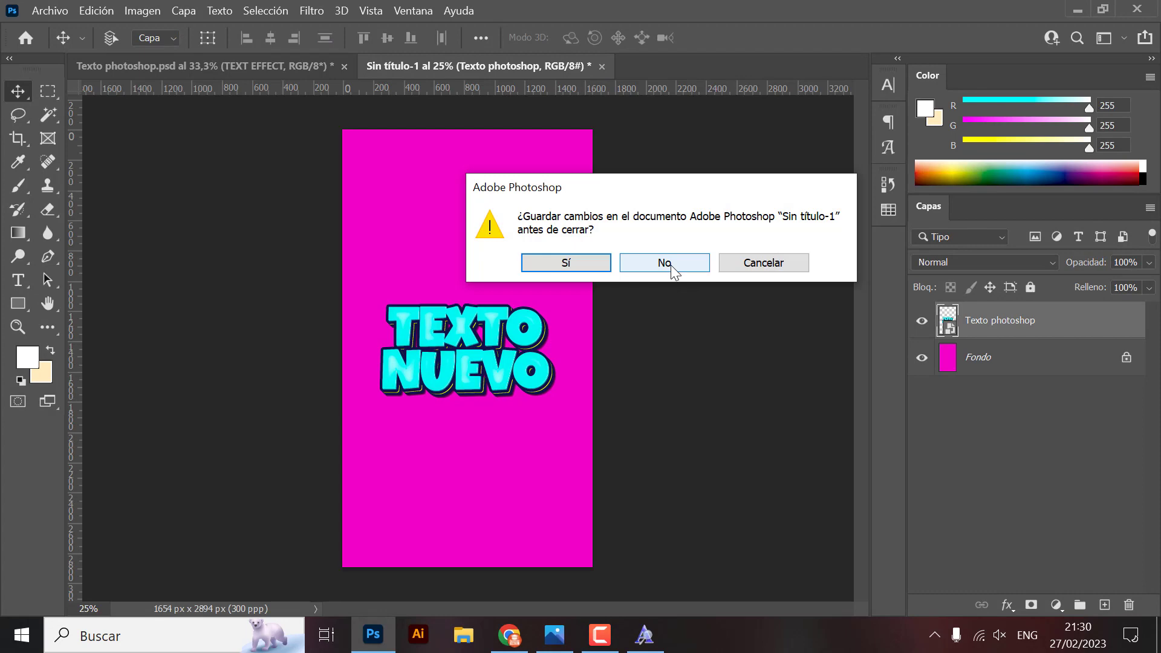
- Discard the untitled document, collapse the right panel dock, and zoom Texto photoshop.psd to 50%
{"action": "left_click", "coordinate": [670, 263]}
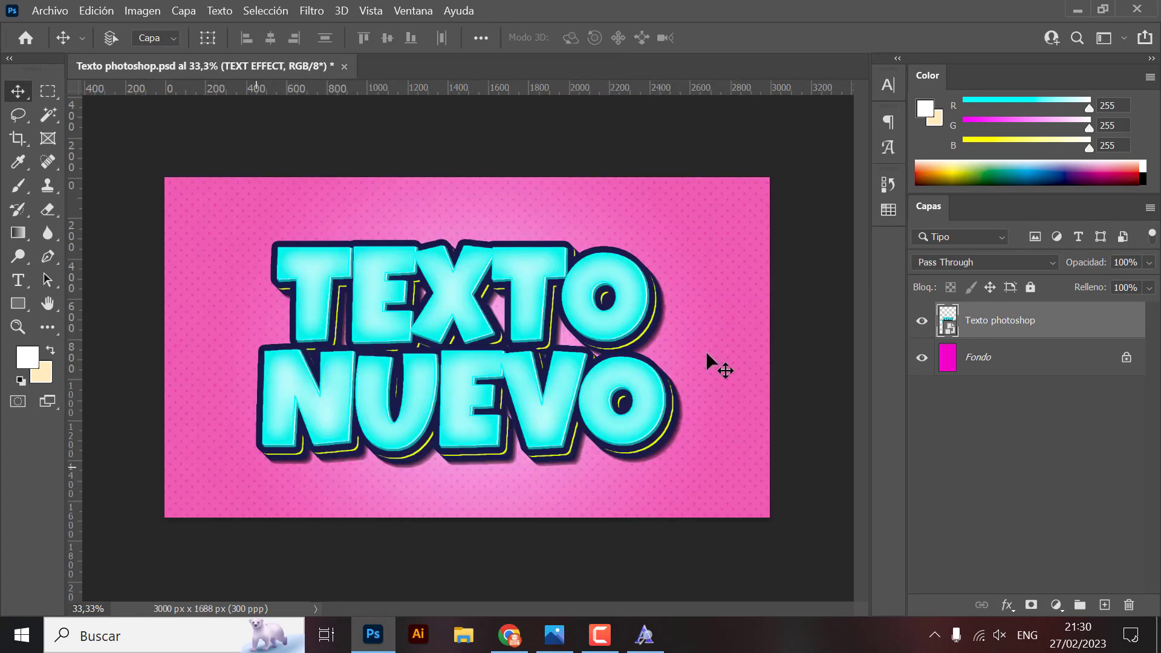
{"action": "left_click", "coordinate": [1152, 59]}
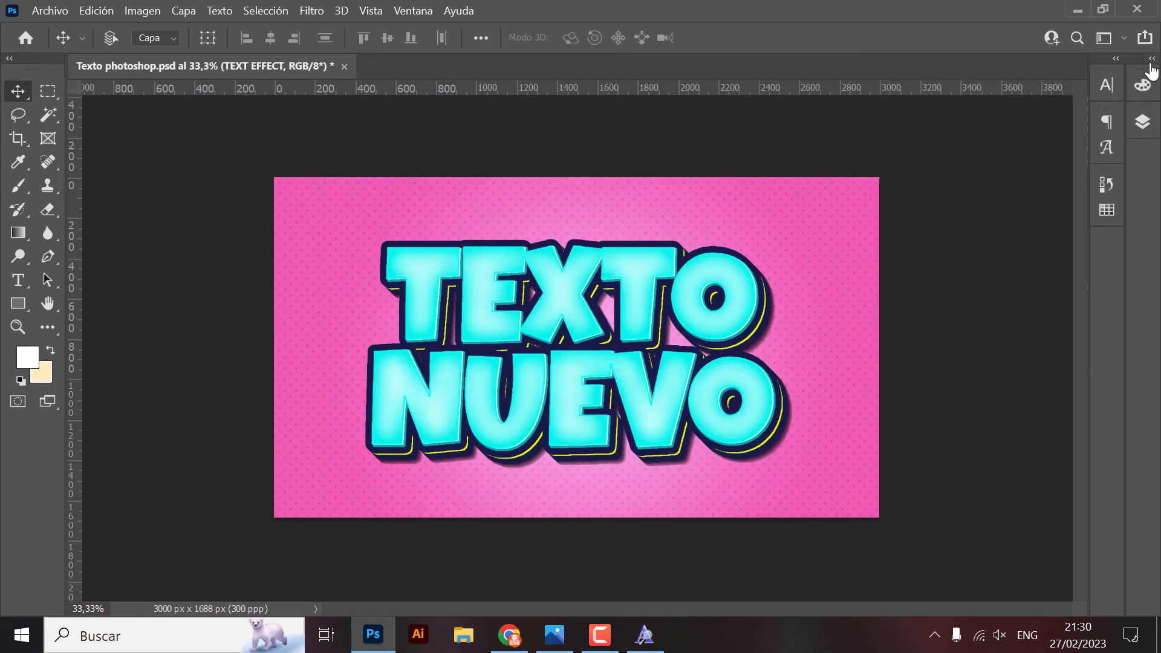
{"action": "key", "text": "ctrl+plus"}
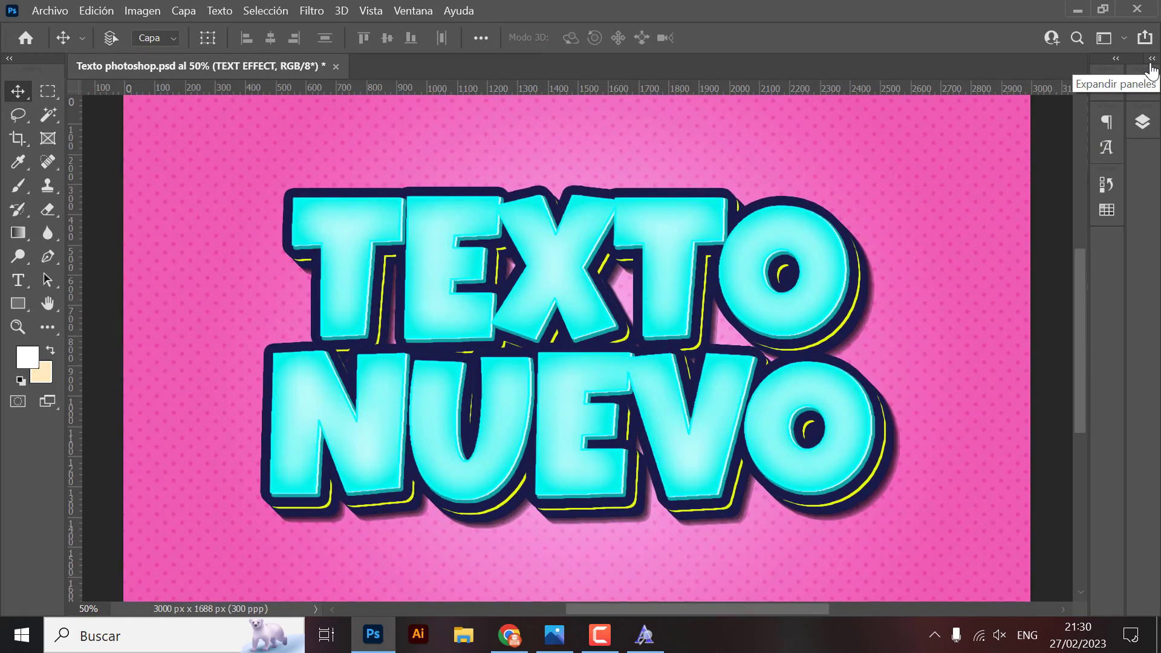